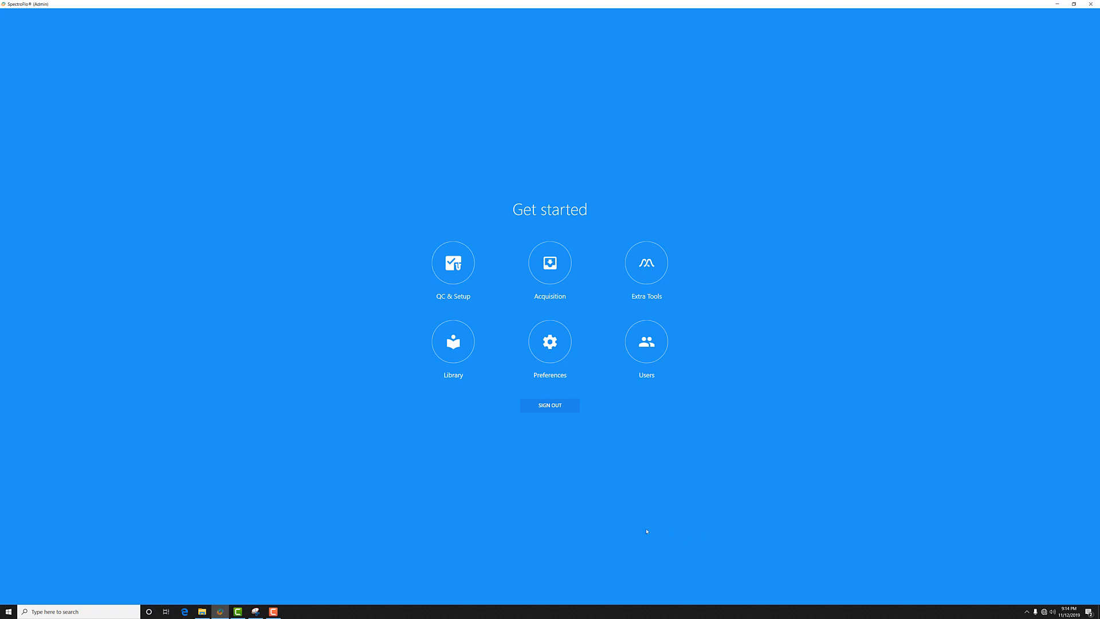
Start creating new reference controls from the Reference Controls section of QC & Setup
left_click(456, 267)
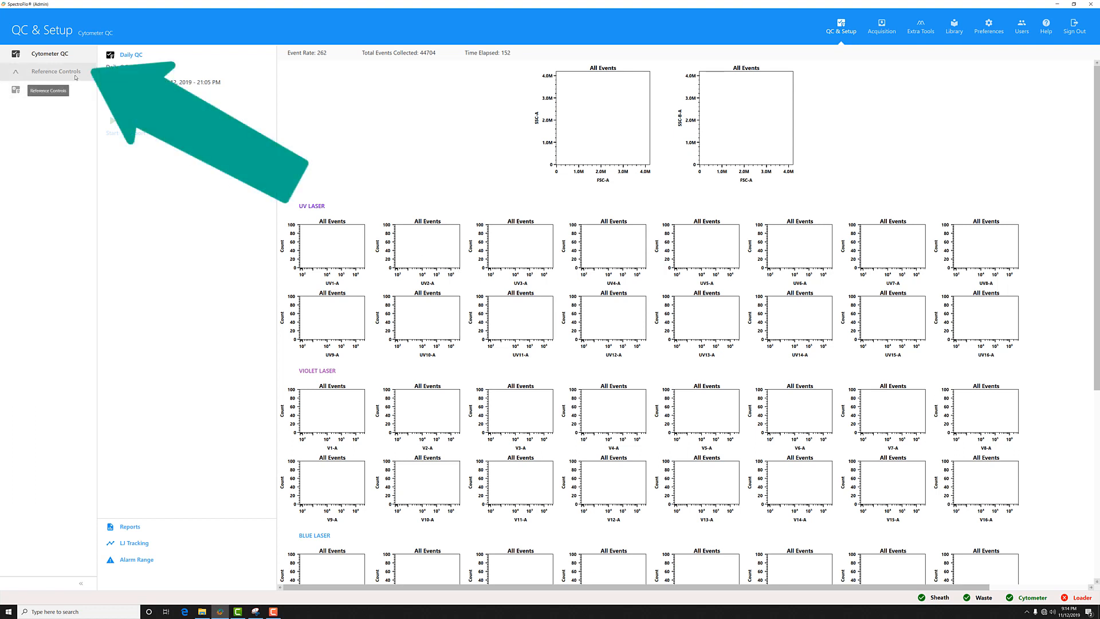
left_click(75, 77)
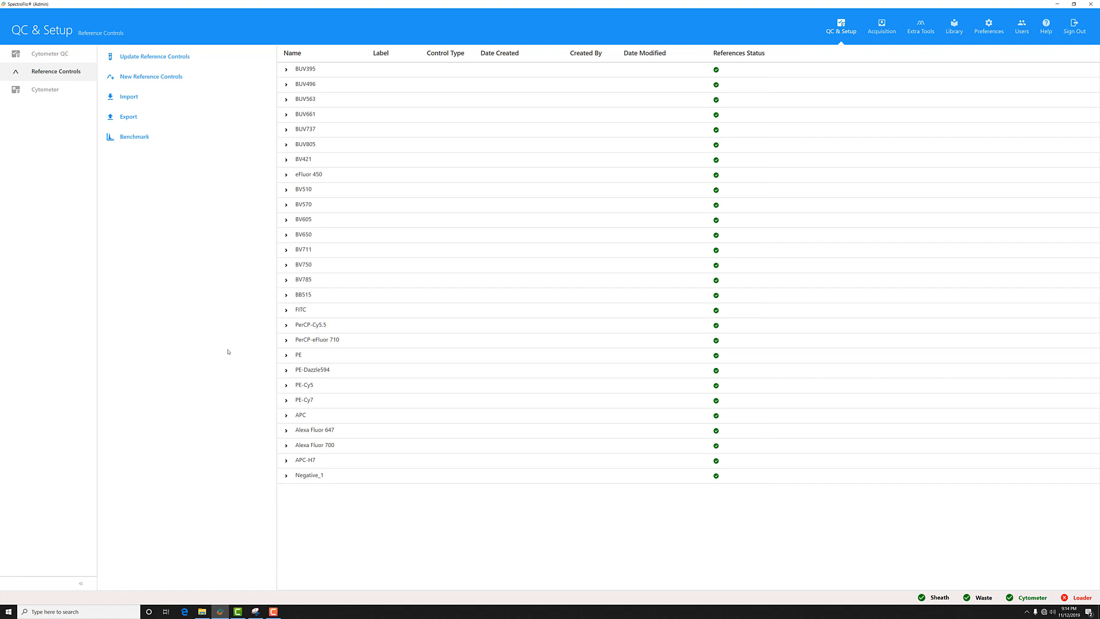
left_click(152, 77)
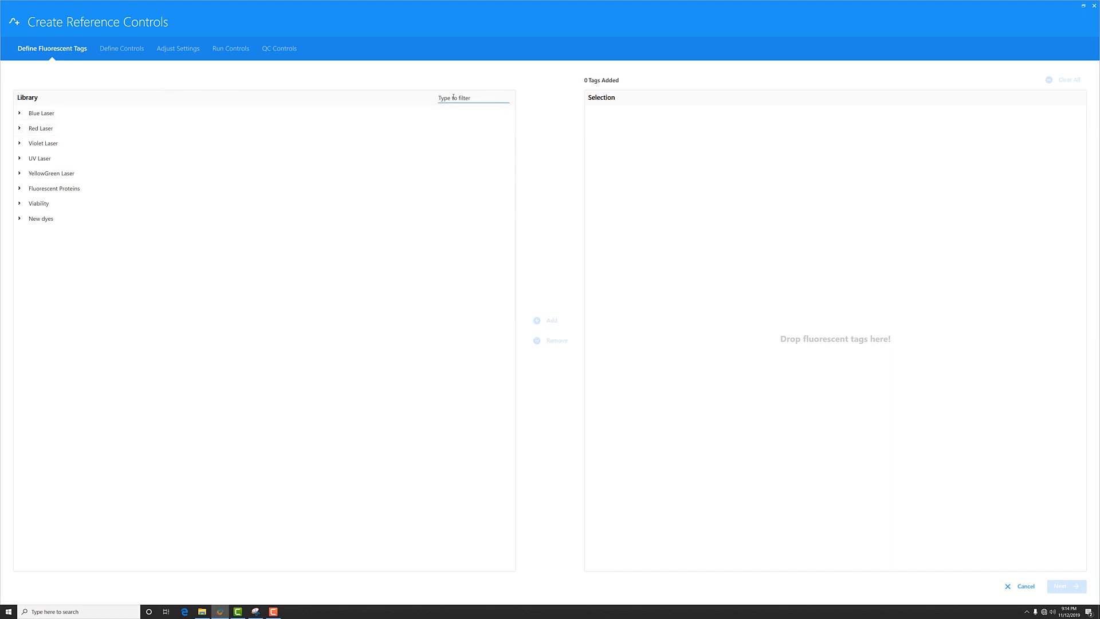
Filter the tag library by "Ale", add Alexa Fluor 700 and Alexa Fluor 532 to the selection, and continue to the control definitions
type("Ale")
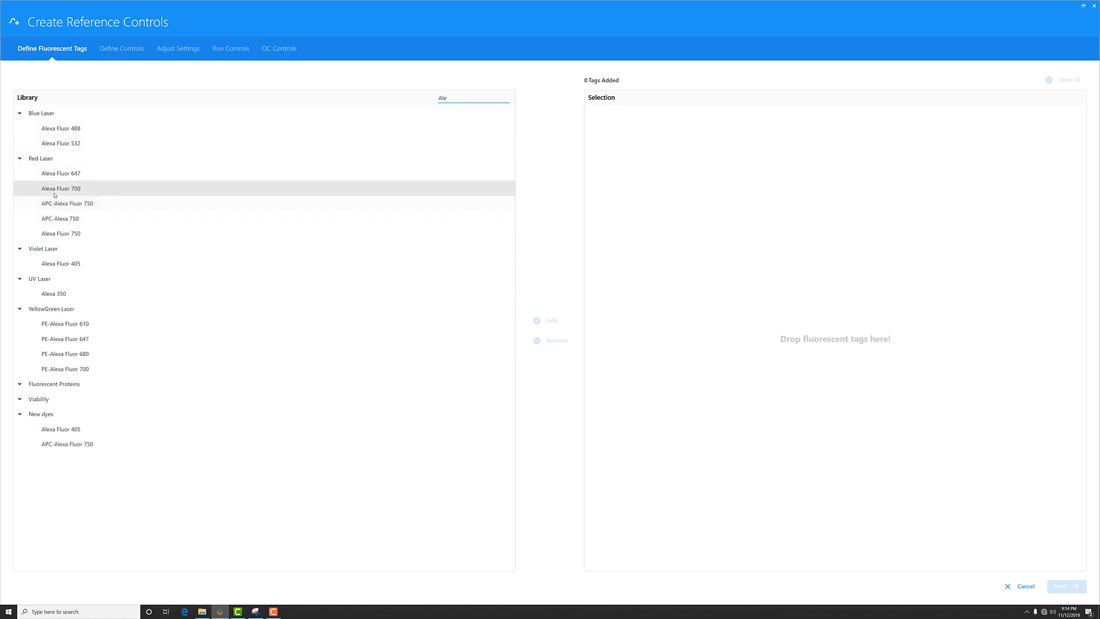
double_click(172, 189)
left_click(456, 98)
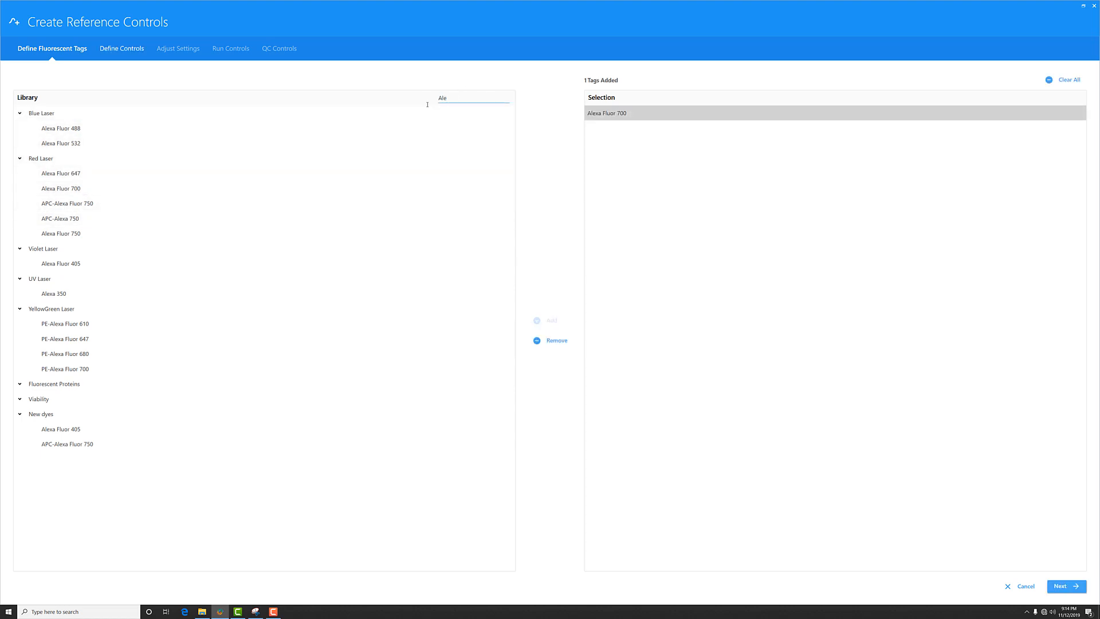
double_click(58, 144)
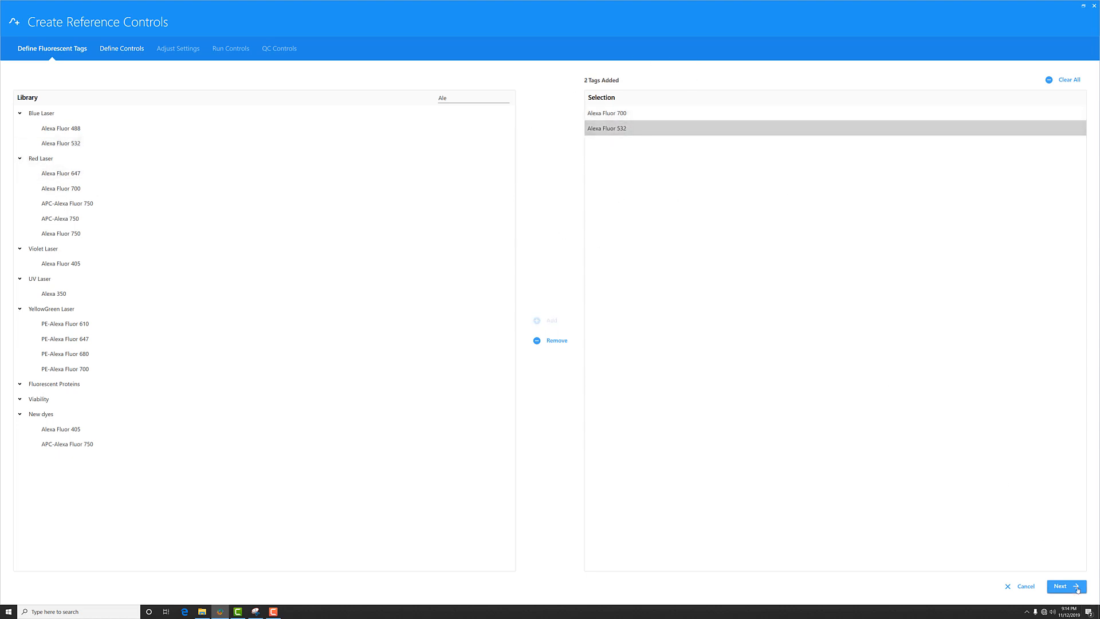
left_click(1078, 589)
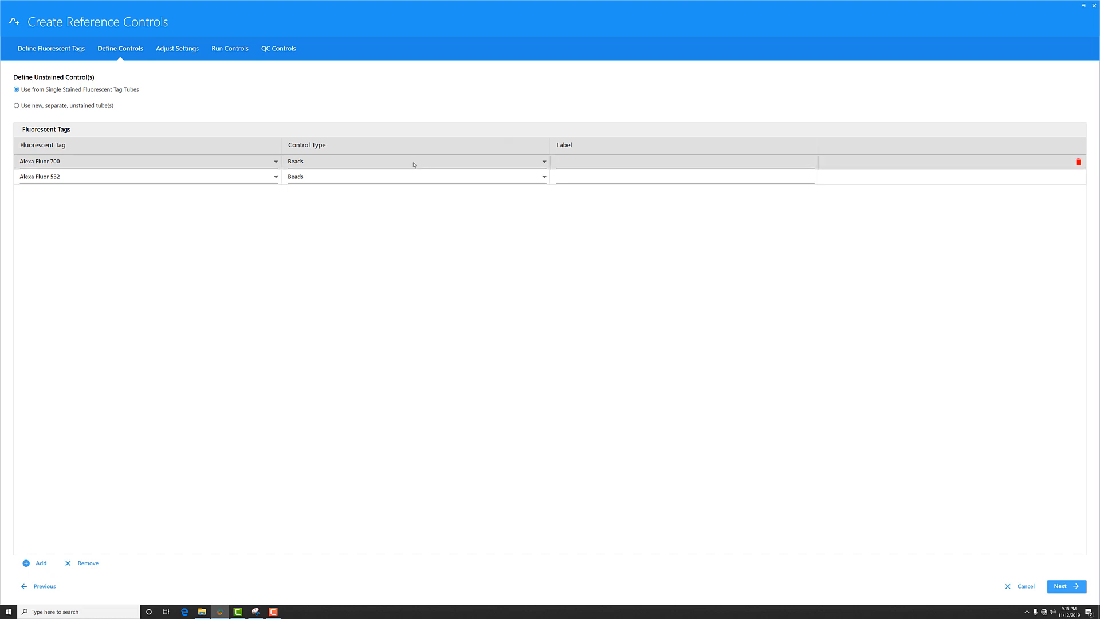
Label the Alexa Fluor 700 control CD27 and the Alexa Fluor 532 control CD8, and proceed to adjusting the settings
left_click(581, 163)
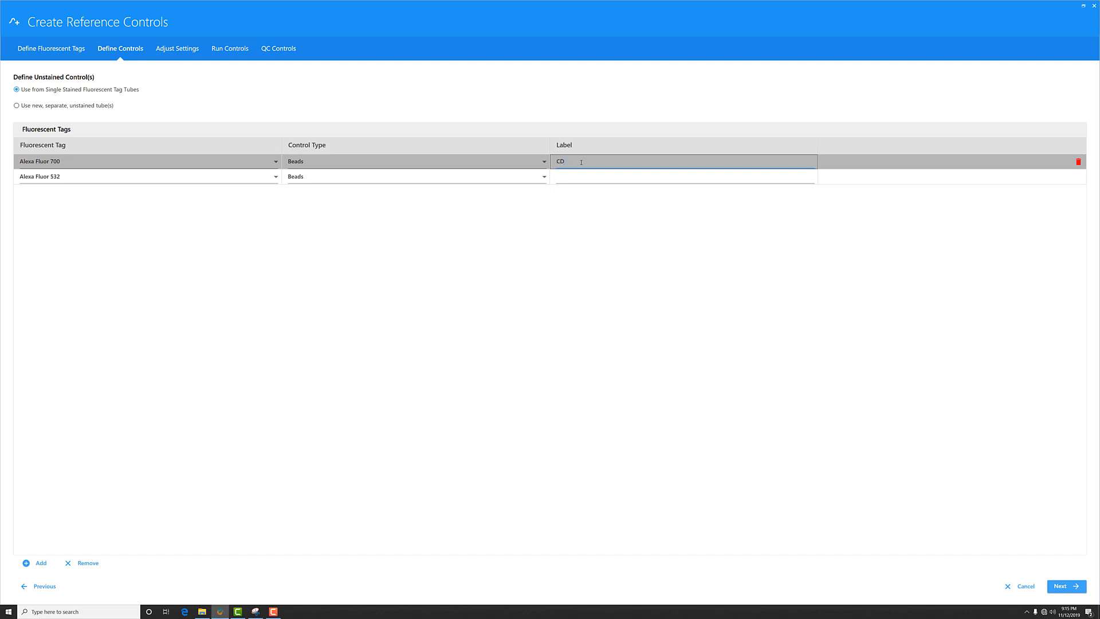
left_click(596, 179)
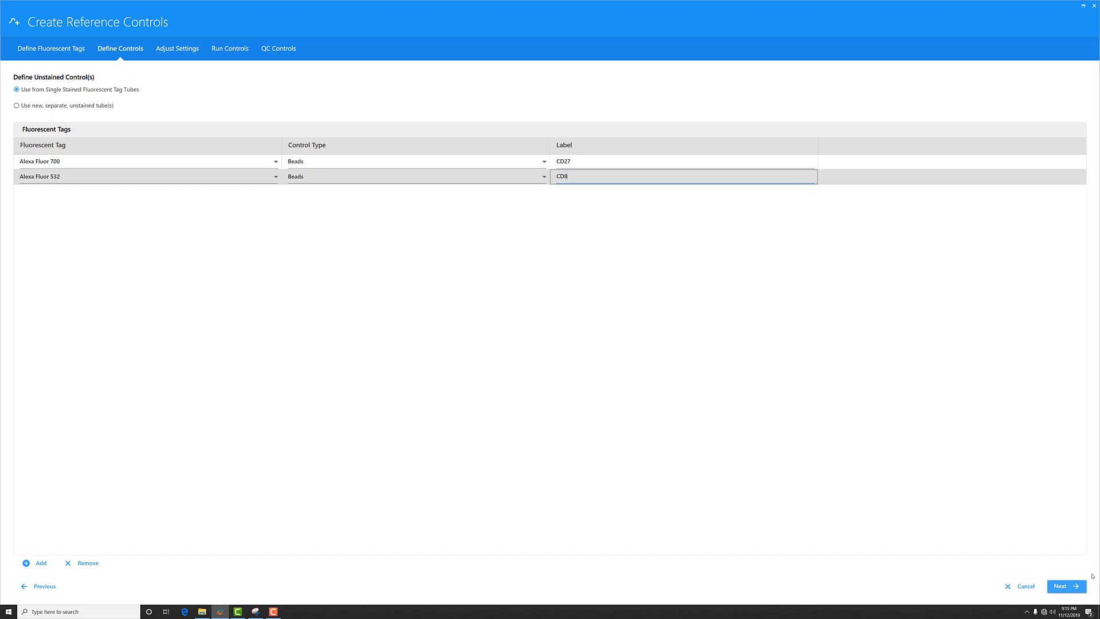
left_click(1068, 592)
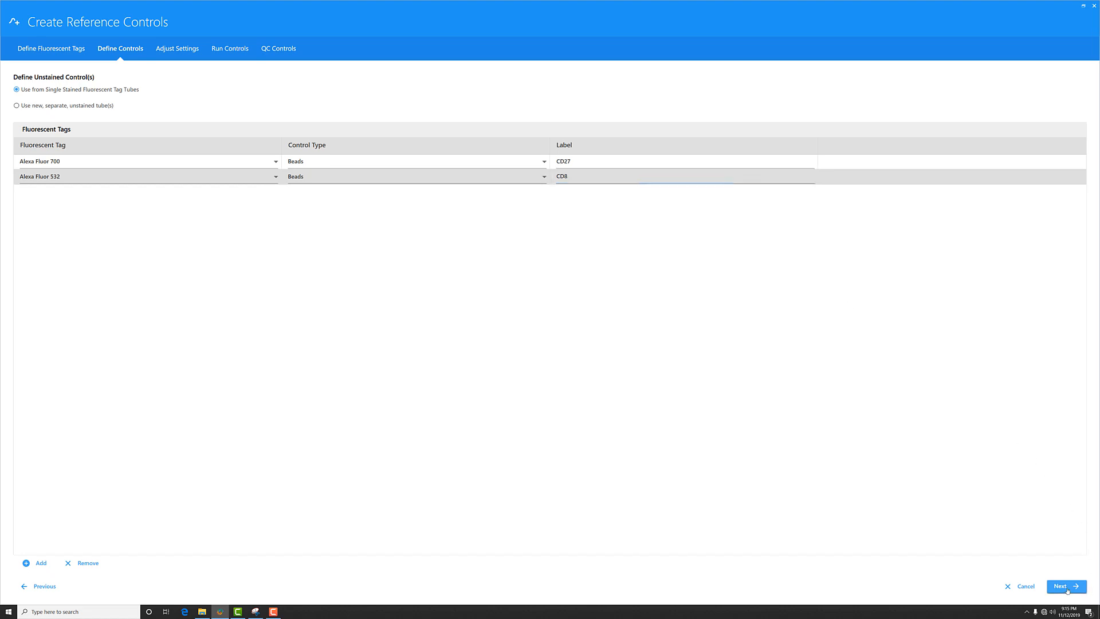
left_click(177, 51)
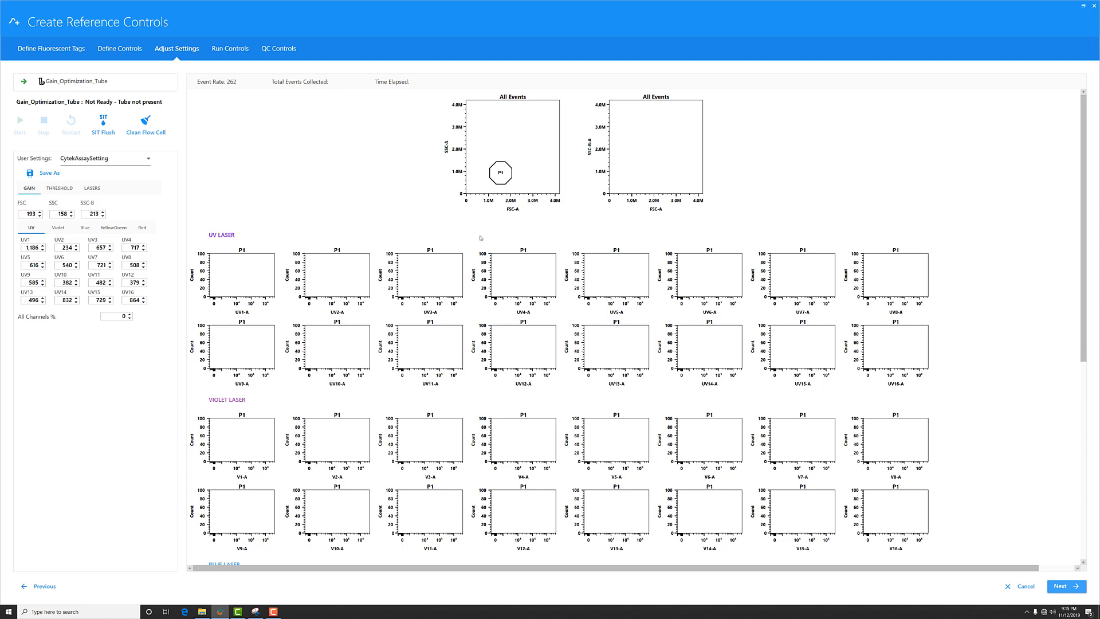
Start previewing the Gain_Optimization_Tube with the CytekAssaySetting user settings
left_click(511, 183)
left_click(552, 156)
left_click(19, 124)
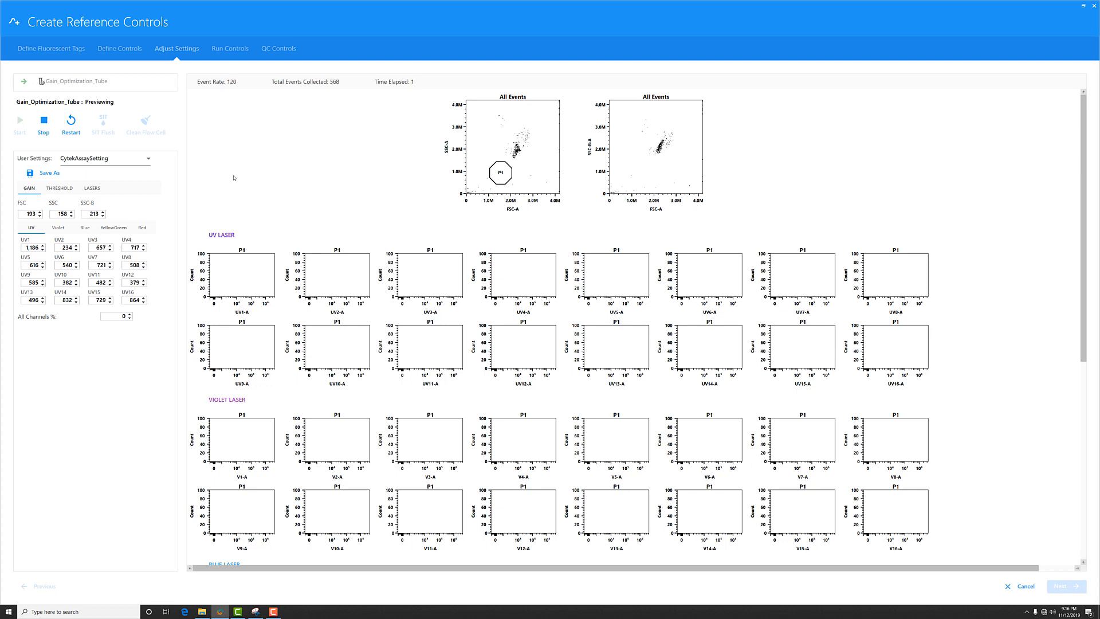
Set the gains to FSC 150, SSC 120 and SSC-B 150, and restart the preview
left_click(400, 236)
type("150")
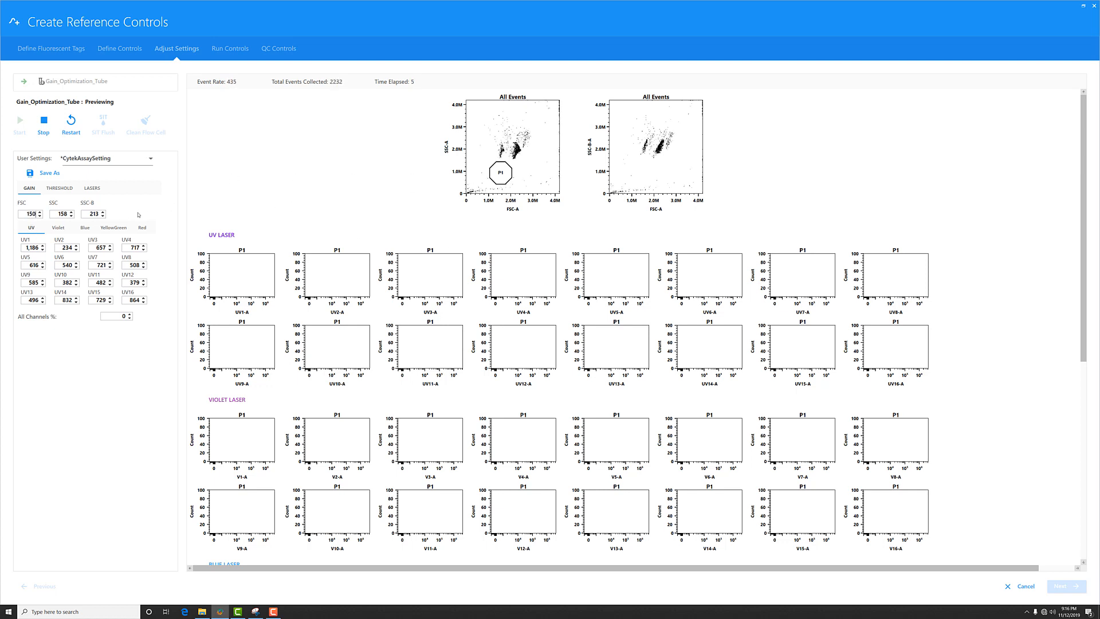
key("Tab")
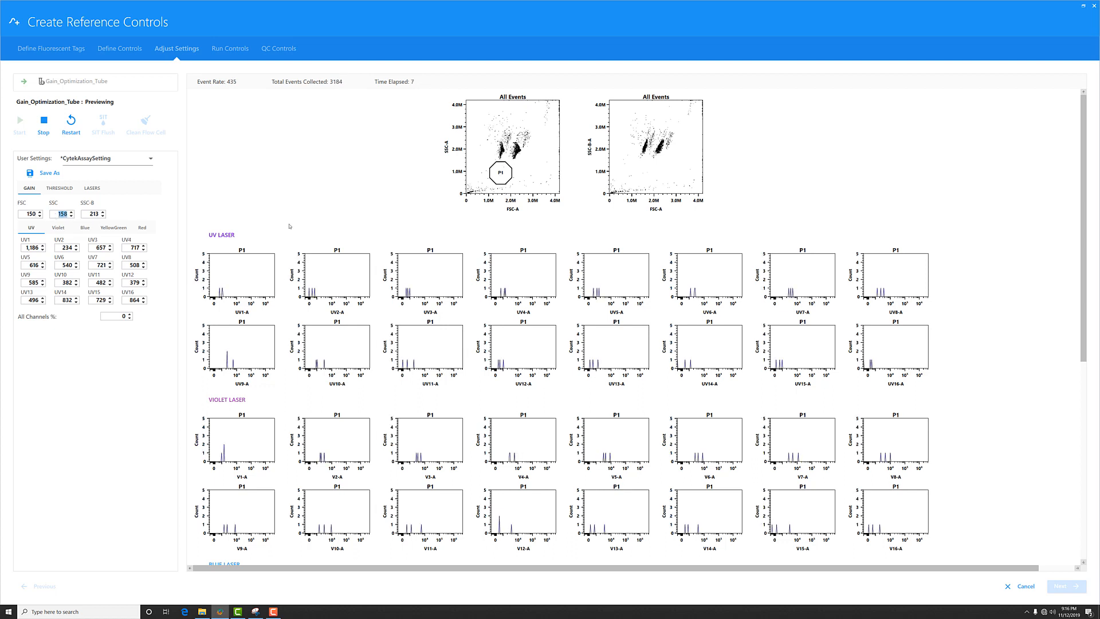
type("120")
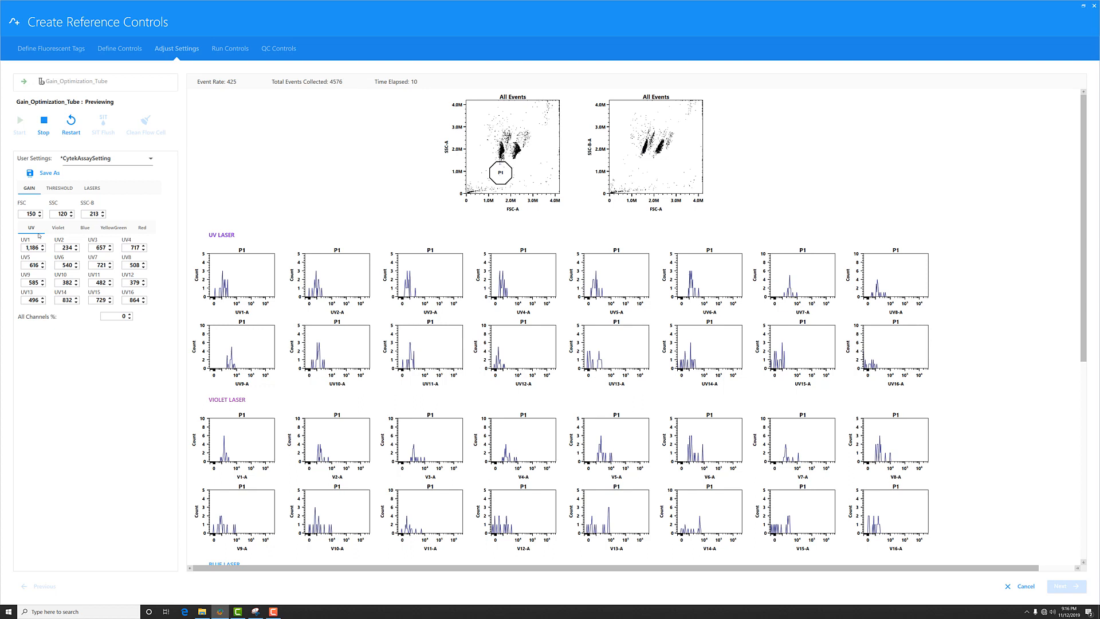
key("Tab")
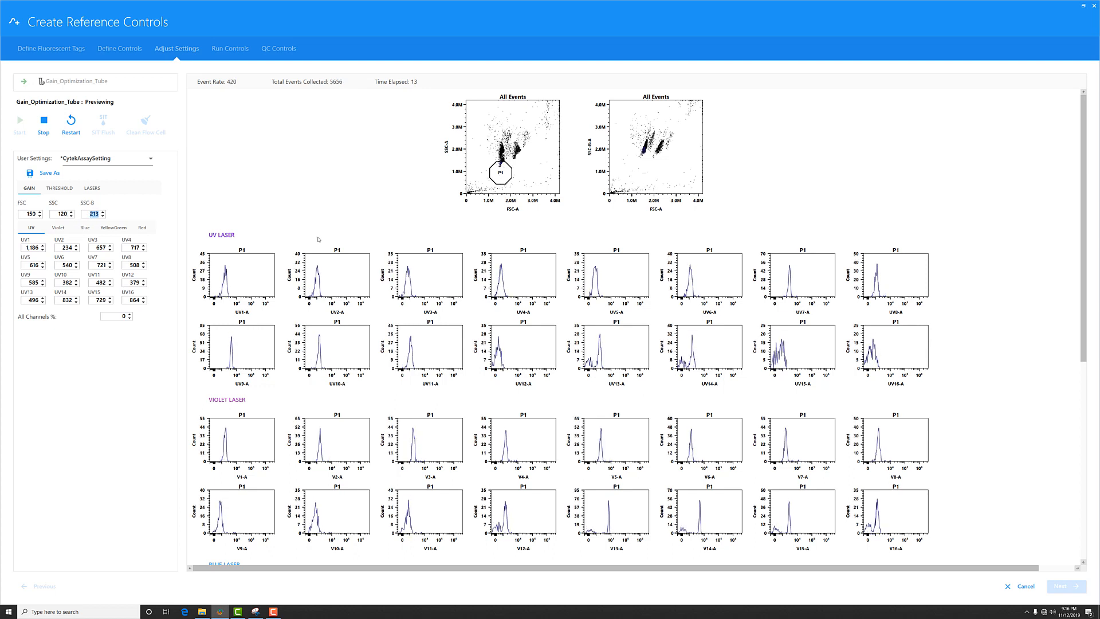
type("150")
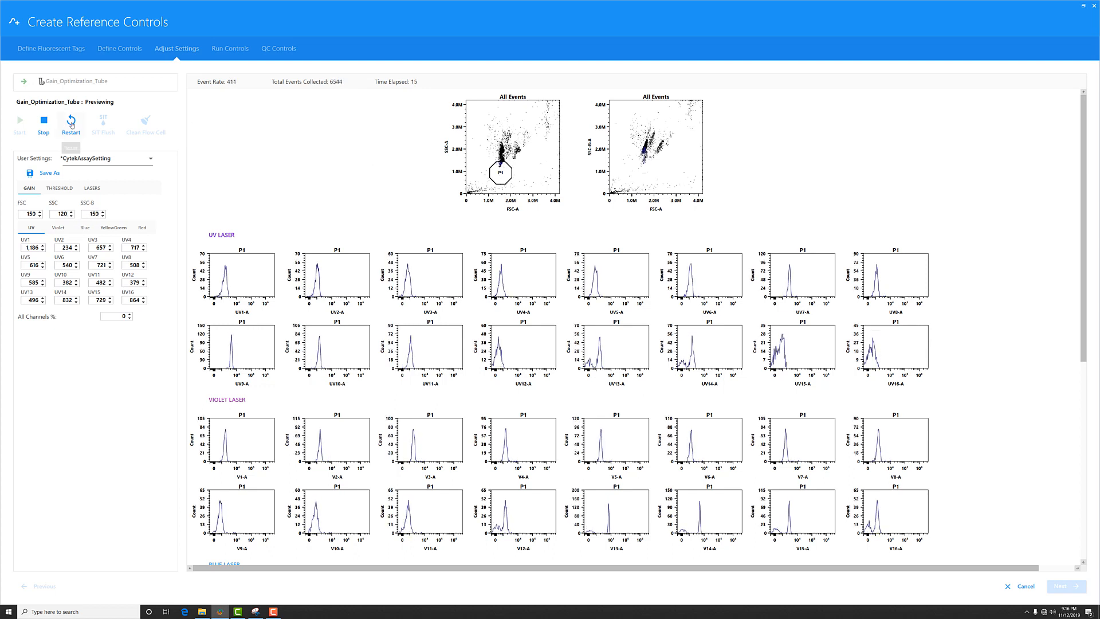
left_click(71, 122)
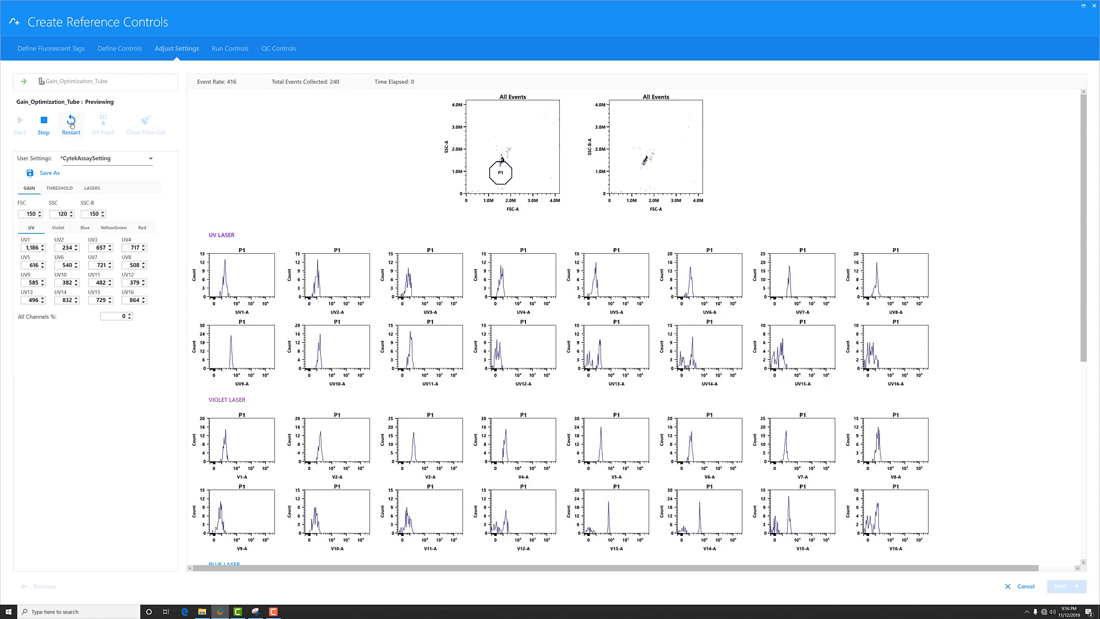
Move the P1 gate onto the main bead population in the FSC-A versus SSC-A plot and fit it around the cluster
left_click(504, 180)
left_click_drag(504, 181, 508, 149)
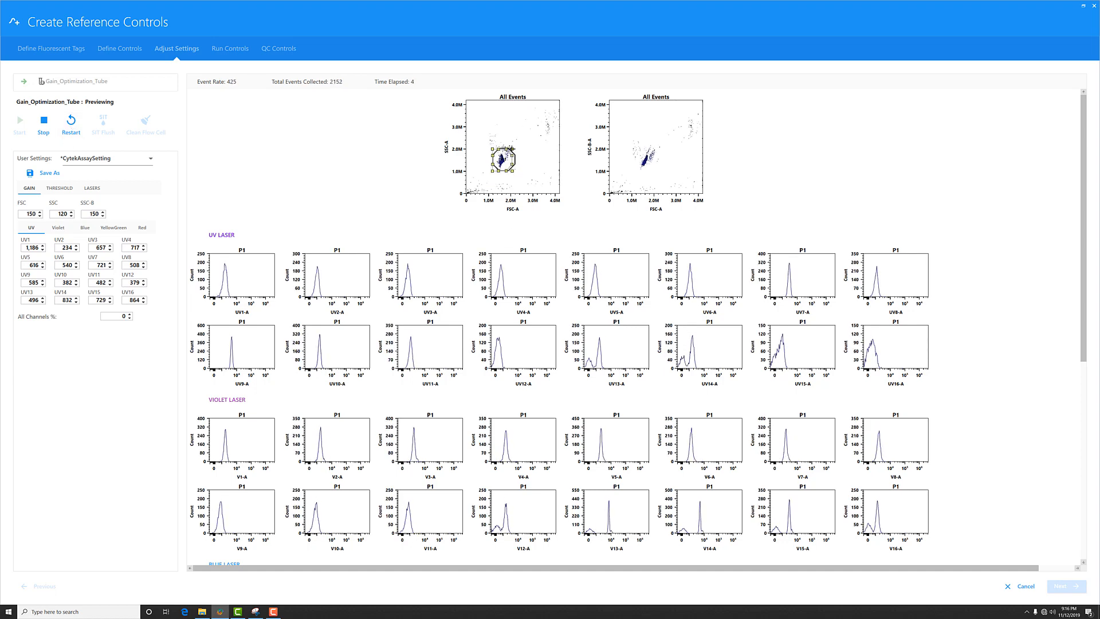
left_click(310, 185)
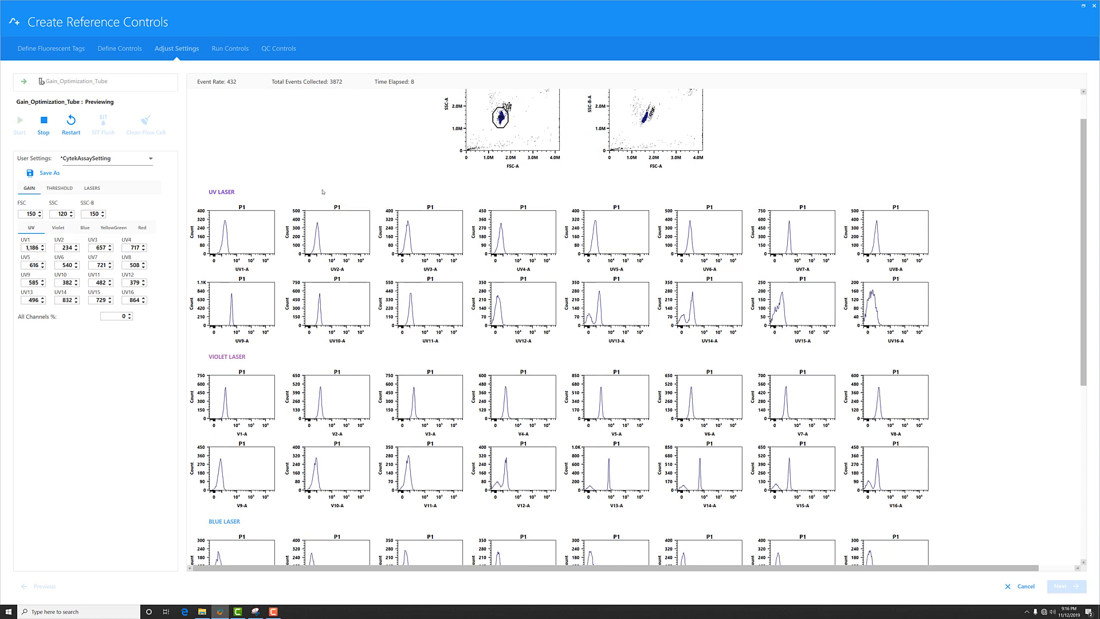
Check the P1 histograms across the laser channels, and stop the preview to continue to running the controls
scroll(322, 190, "down", 4)
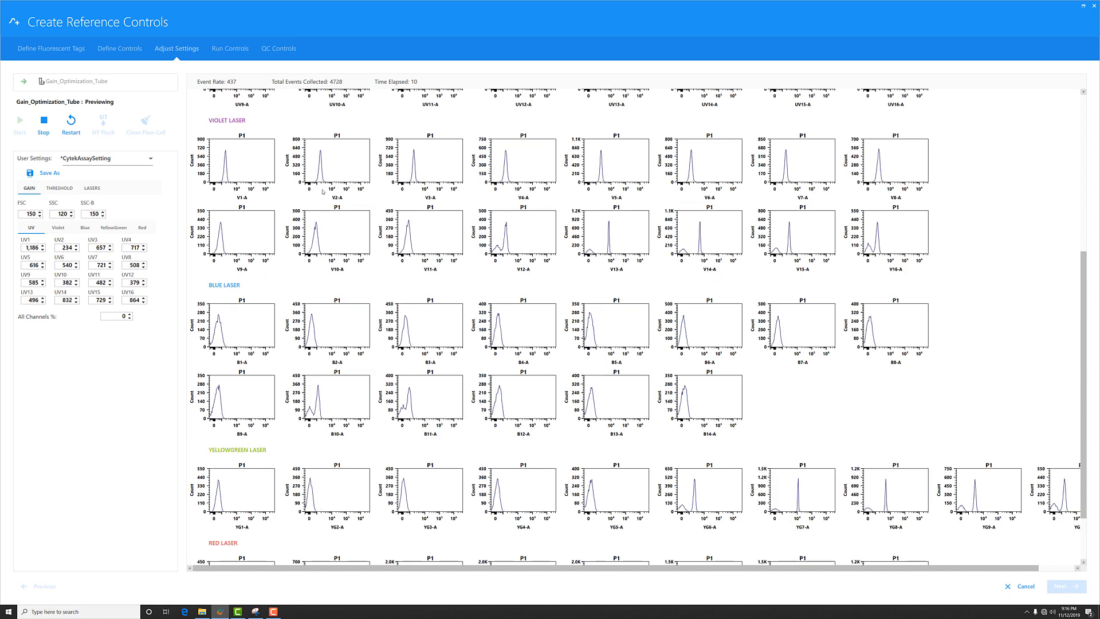
scroll(323, 192, "up", 5)
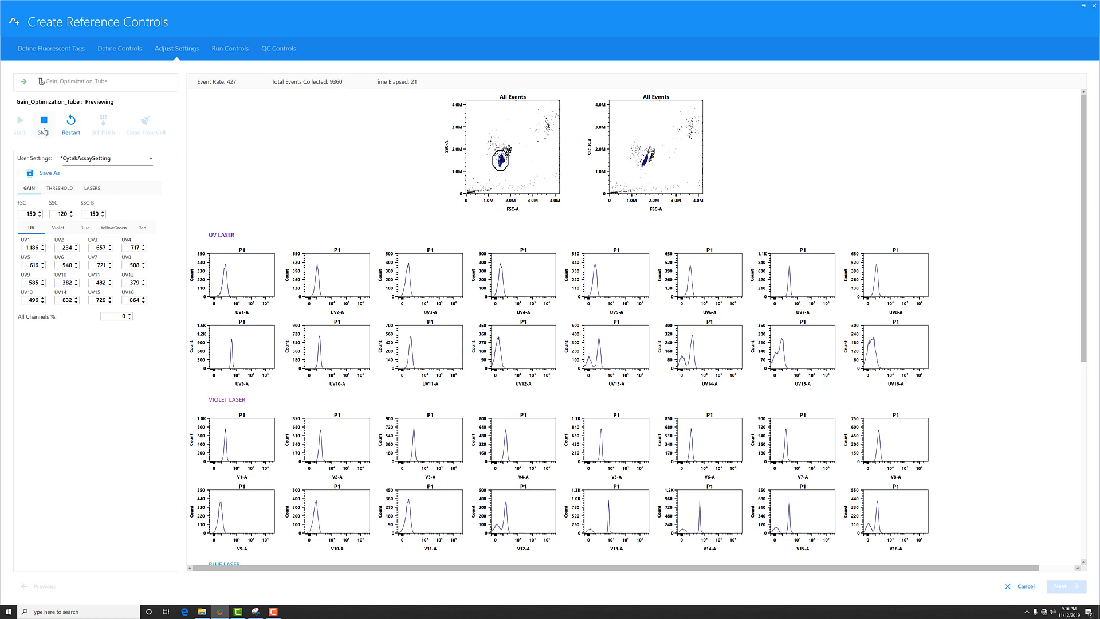
left_click(44, 131)
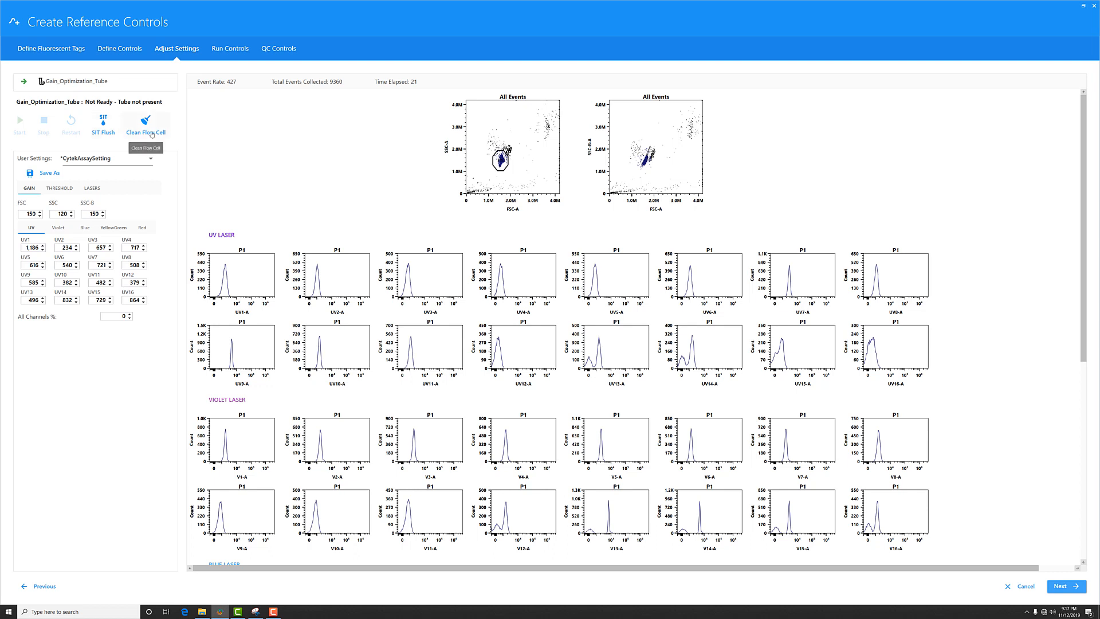
left_click(1061, 586)
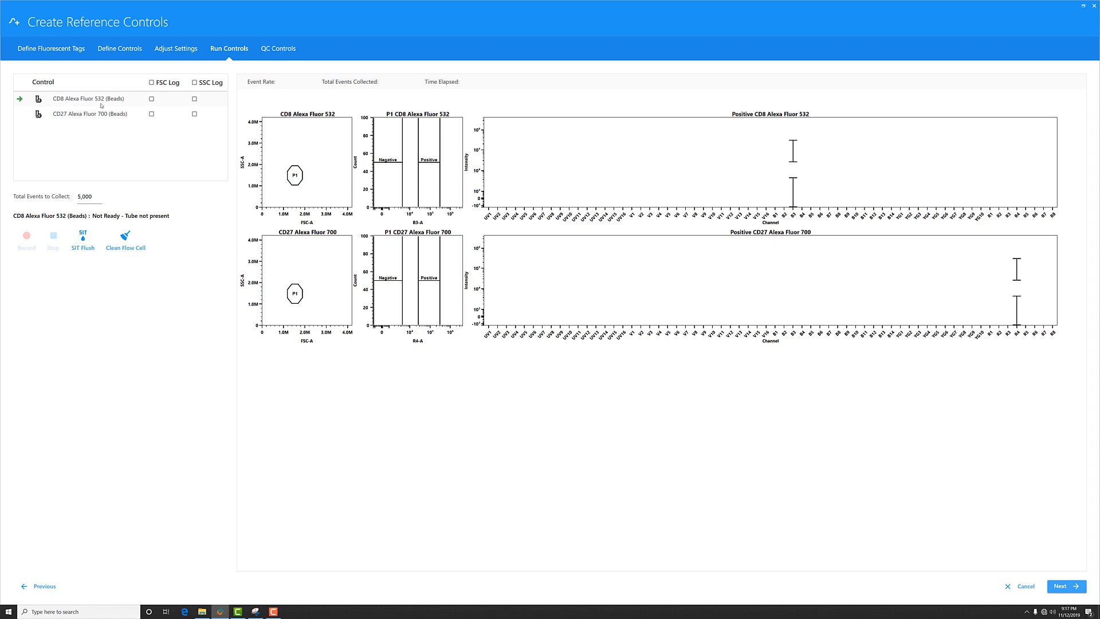
Try logarithmic FSC and SSC scales on all controls, and switch both back to linear
left_click(153, 83)
left_click(194, 83)
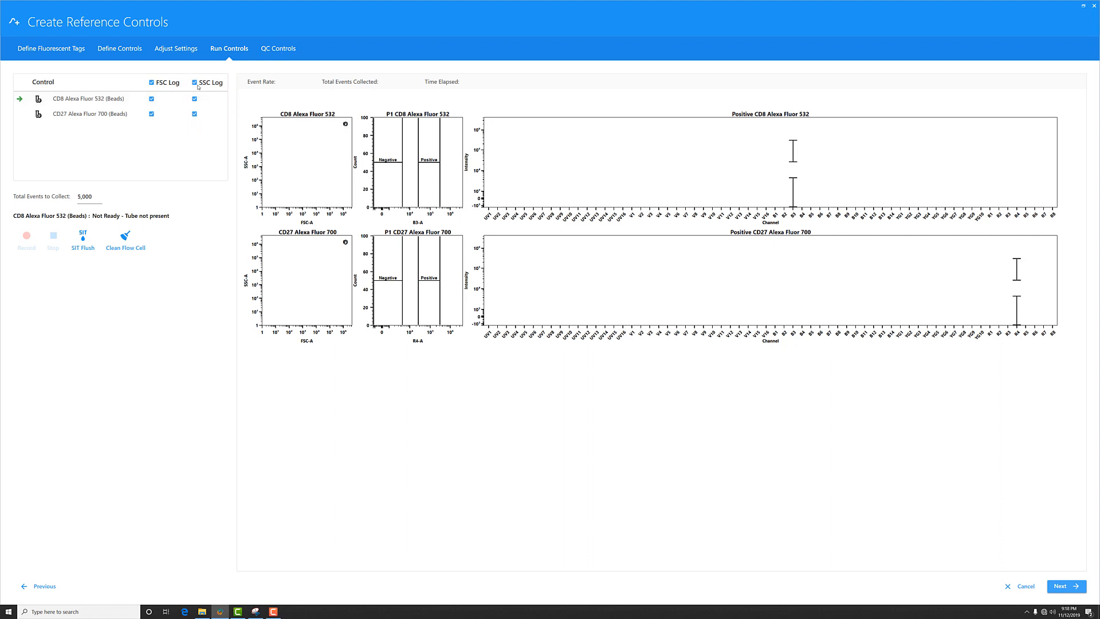
left_click(195, 83)
left_click(152, 83)
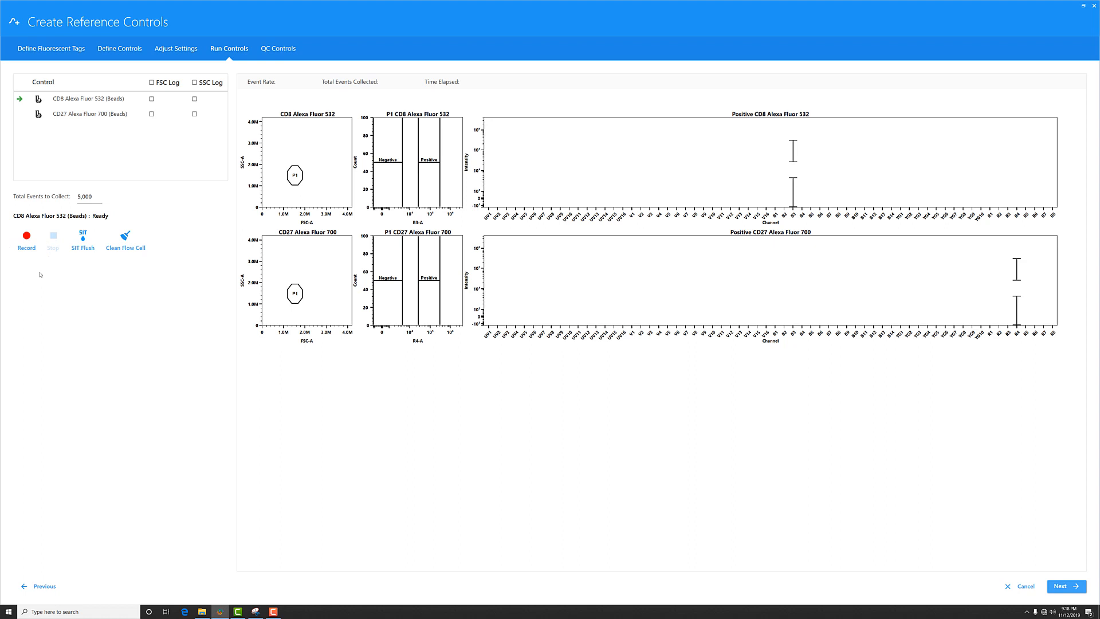
Set the total number of events to collect per control to 3,000
left_click(95, 196)
left_click_drag(95, 196, 29, 197)
type("3")
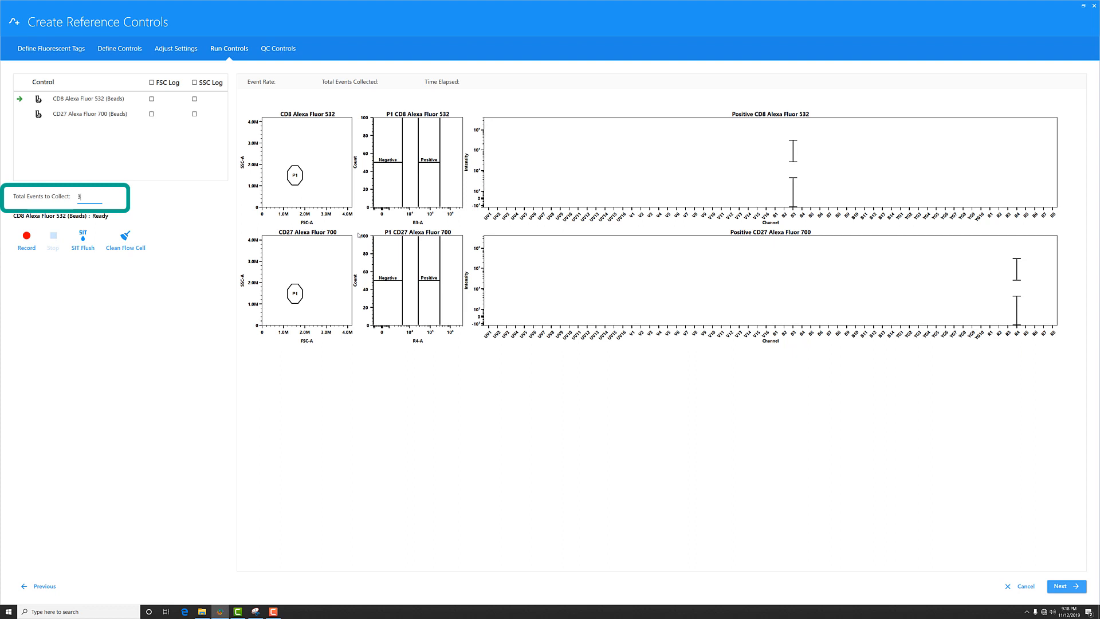
type("000")
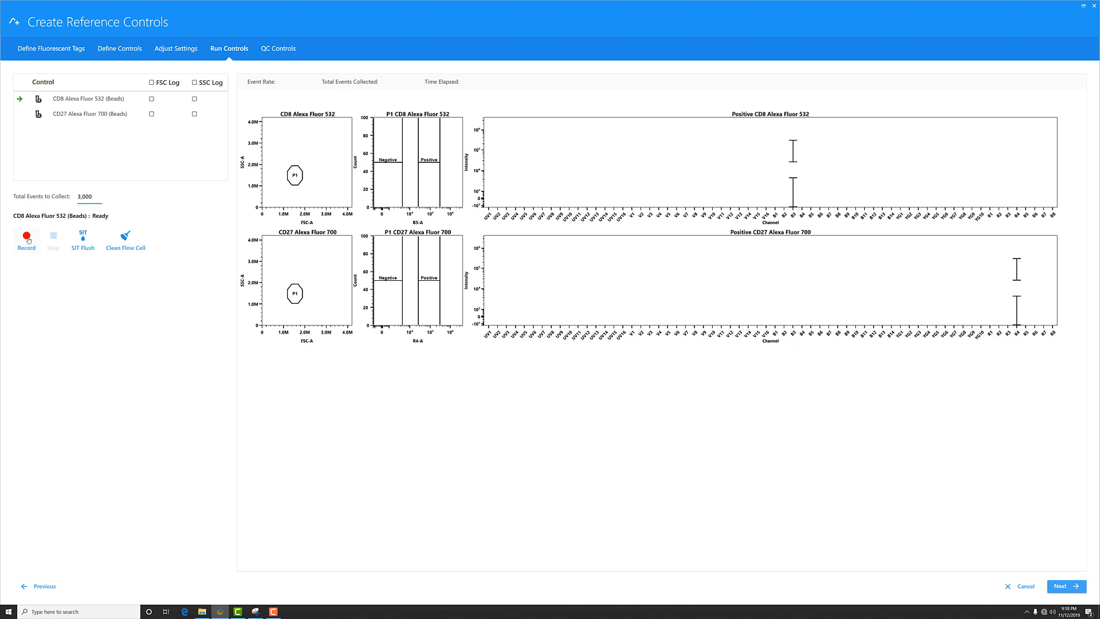
Record the CD8 Alexa Fluor 532 and CD27 Alexa Fluor 700 bead controls, placing each control's negative and positive gates over its histogram peaks
left_click(27, 237)
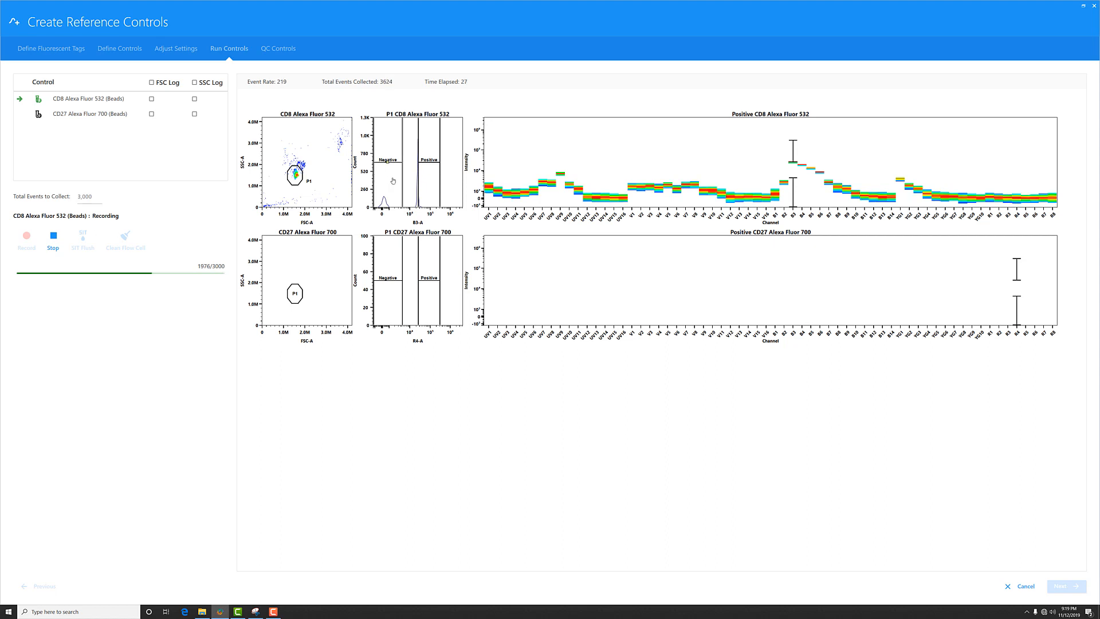
left_click_drag(401, 179, 428, 192)
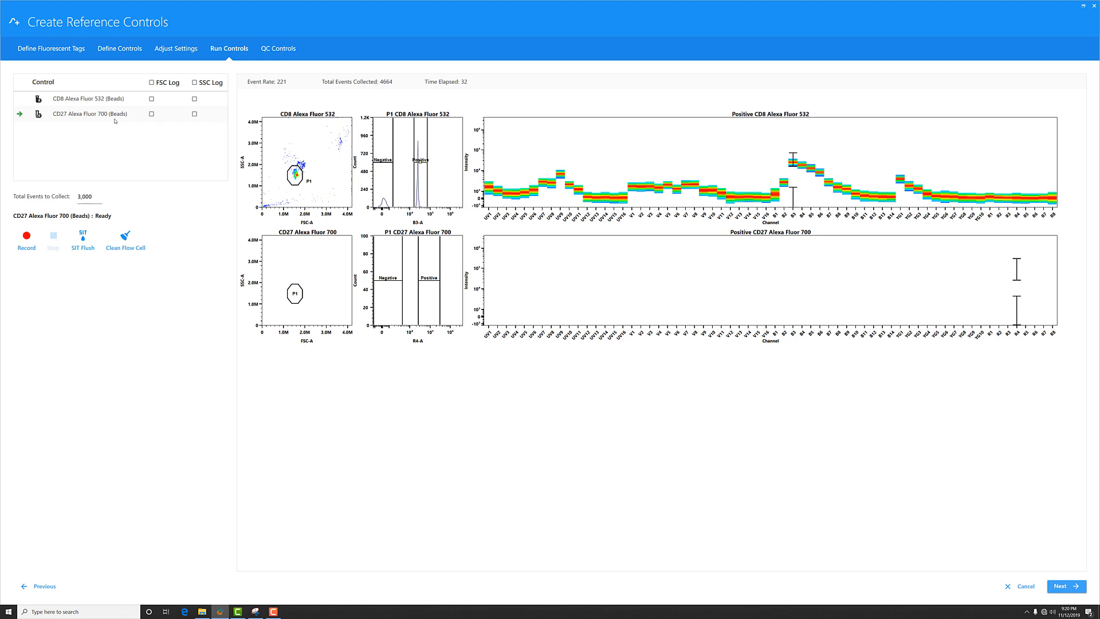
left_click(31, 245)
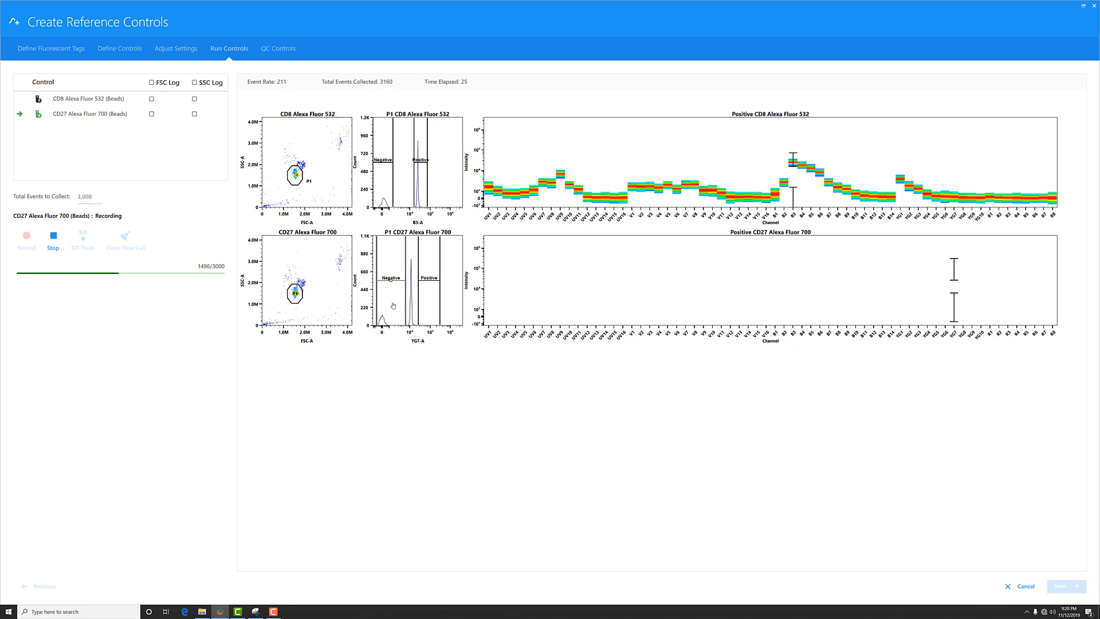
left_click_drag(383, 305, 418, 306)
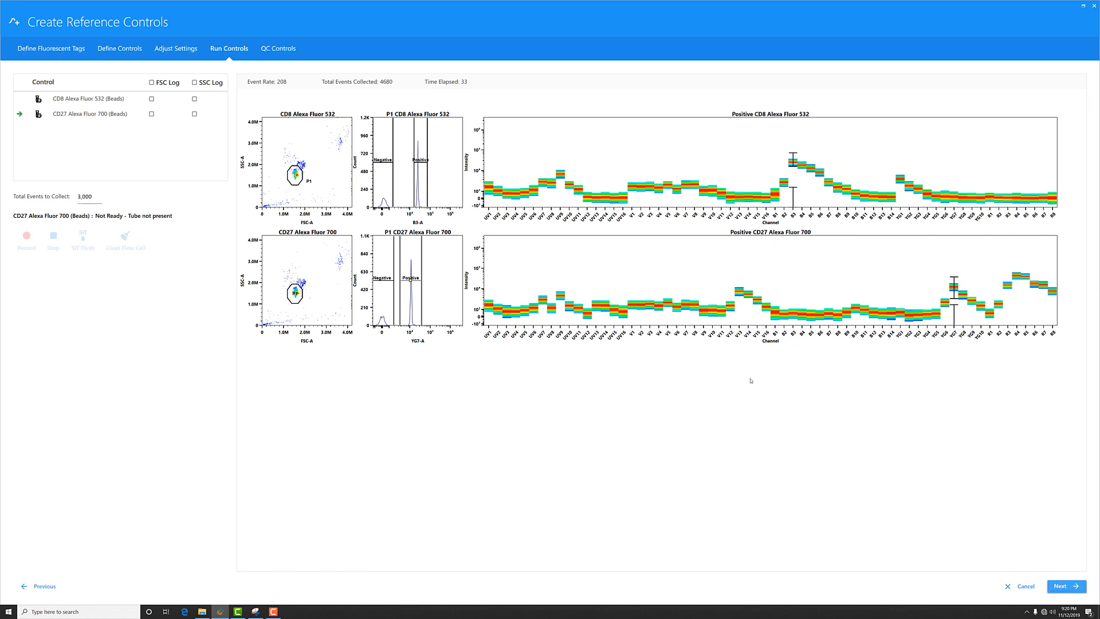
Save the new reference controls from the QC stage and expand the Alexa Fluor 700 entry in the reference list
left_click(1071, 589)
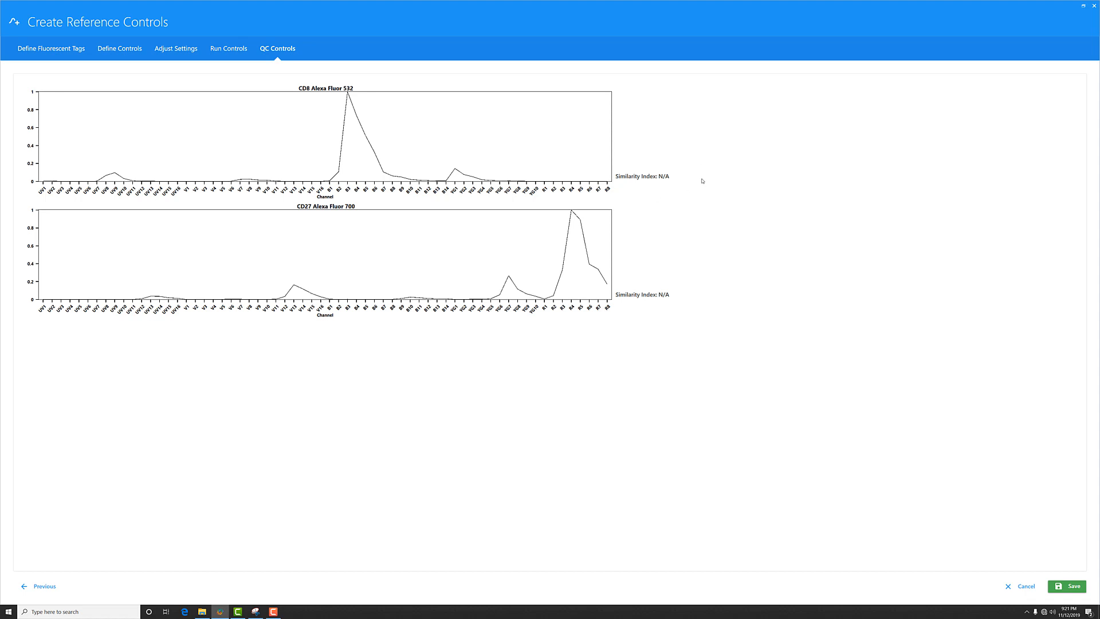
left_click(1069, 590)
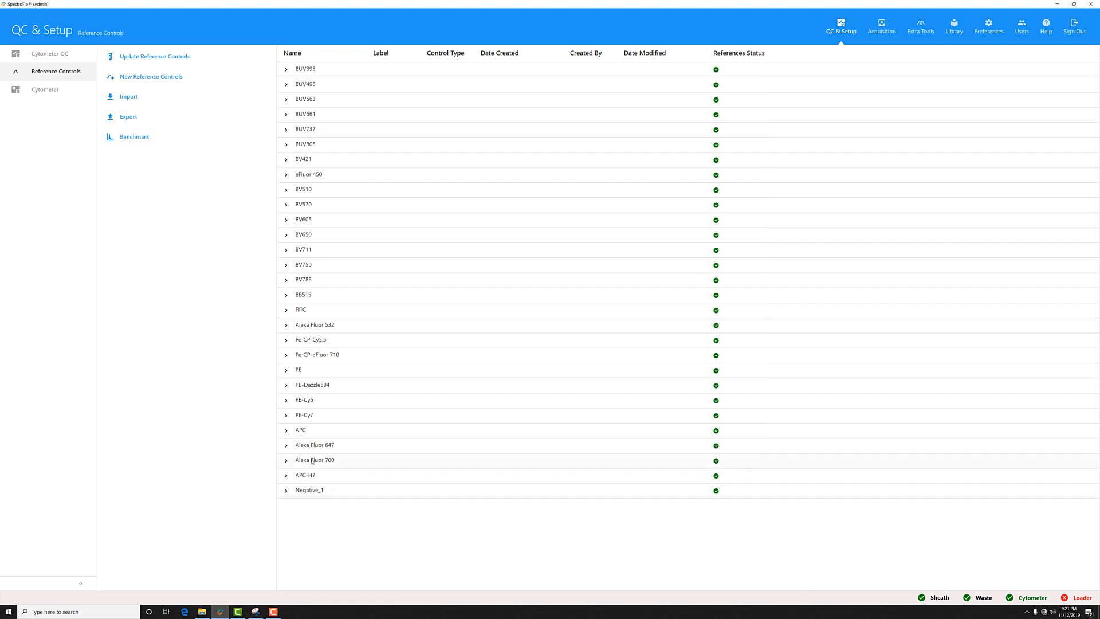
left_click(286, 461)
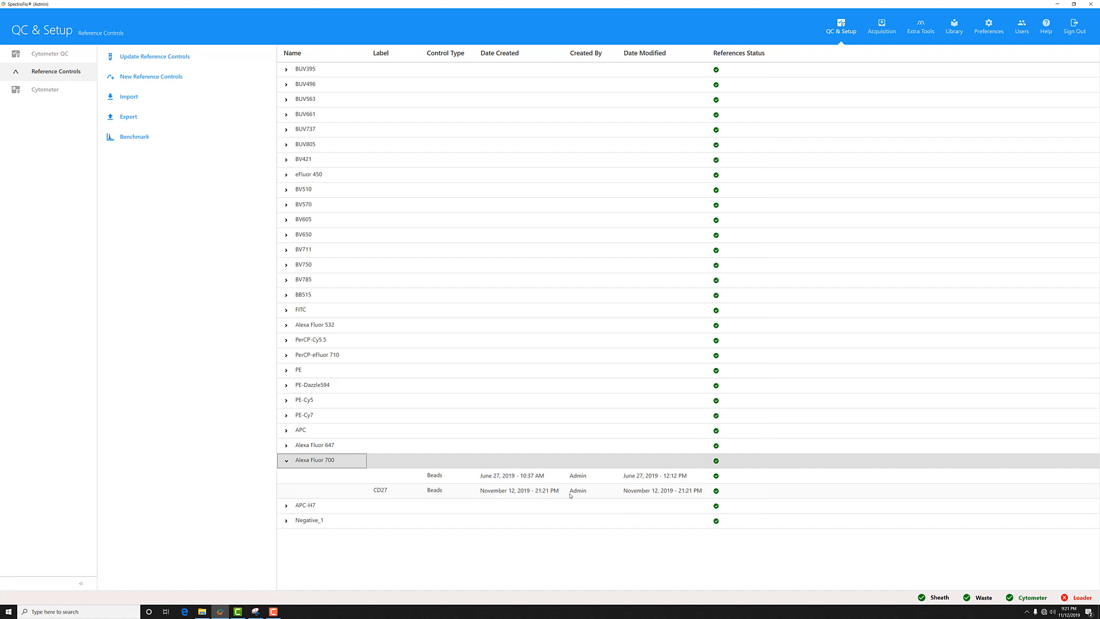
Choose CD27 Alexa Fluor 700 (Beads) and CD8 Alexa Fluor 532 (Beads) as the benchmark controls, deselecting CD4 BB515
left_click(459, 494)
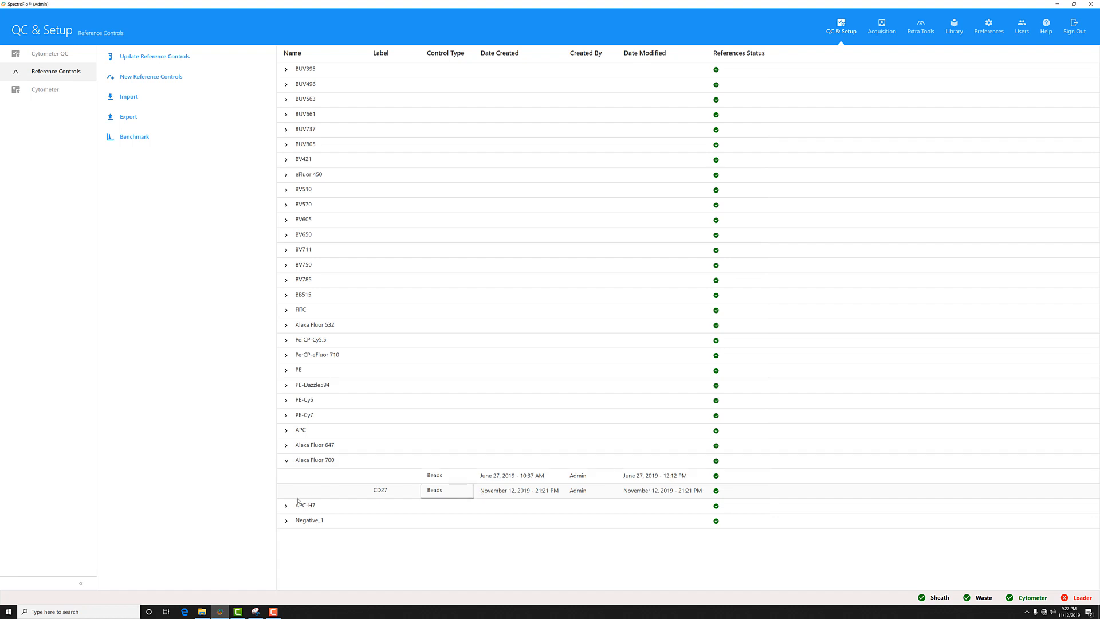
left_click(137, 139)
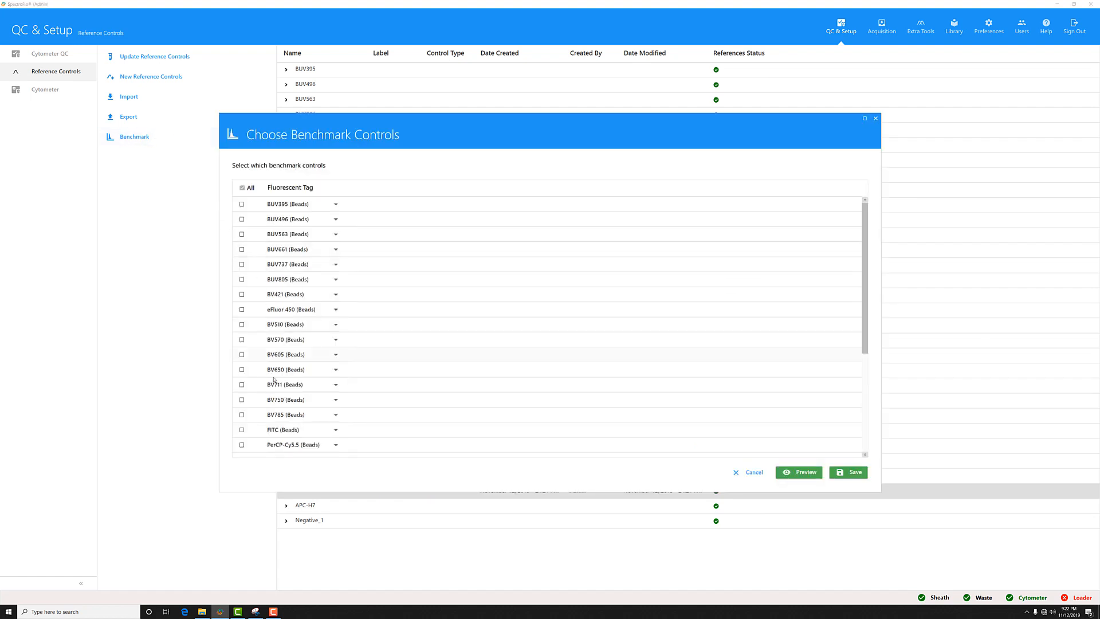
scroll(261, 425, "down", 5)
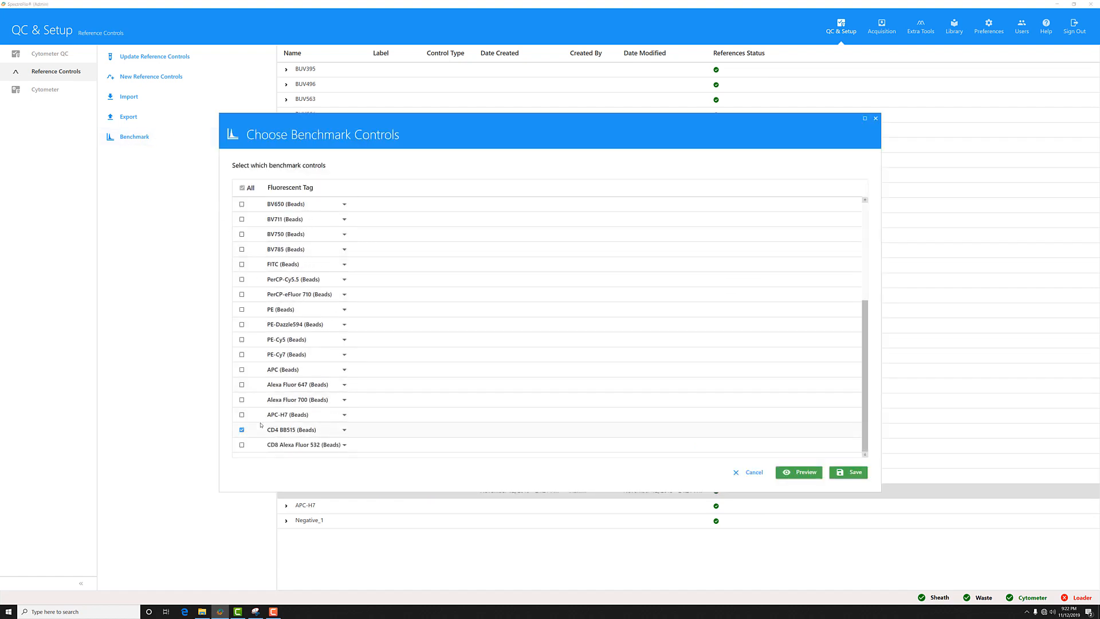
left_click(242, 399)
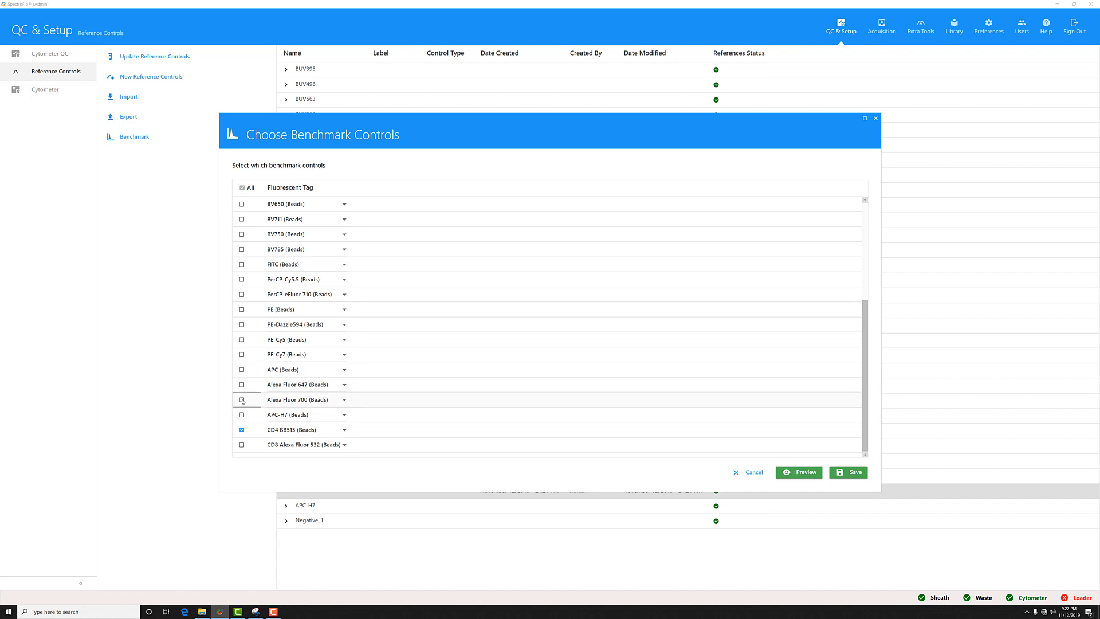
left_click(242, 429)
left_click(316, 403)
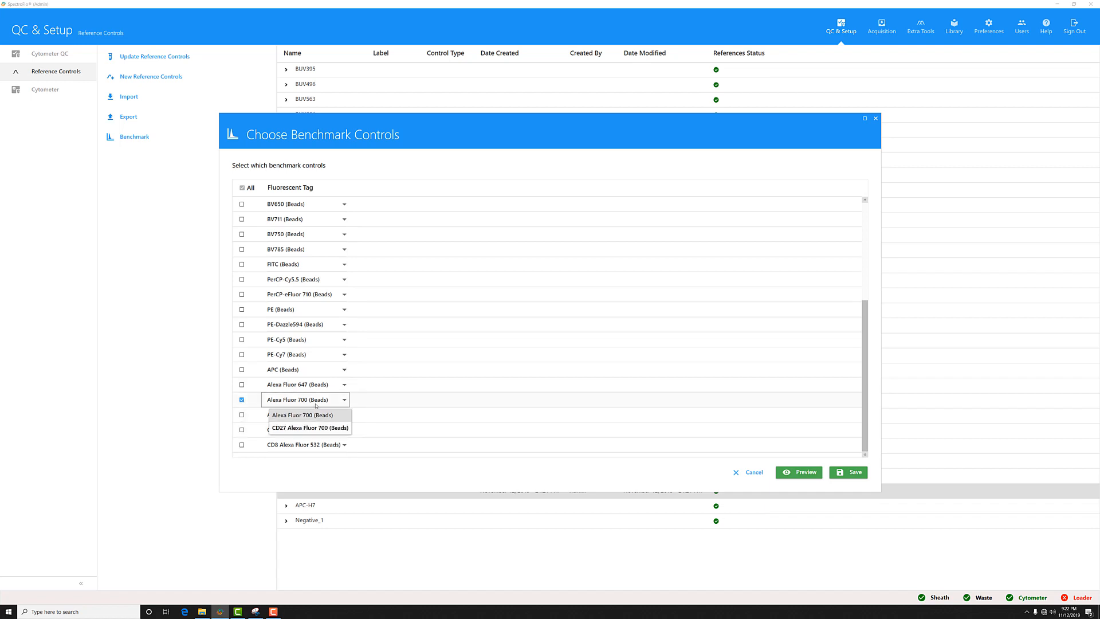
left_click(311, 428)
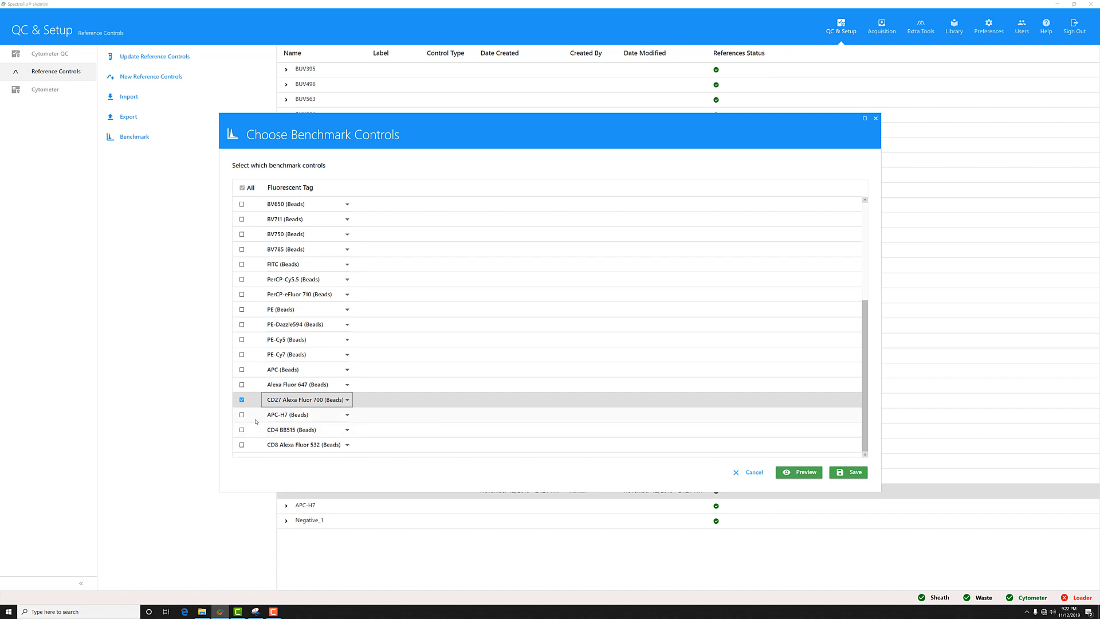
left_click(242, 444)
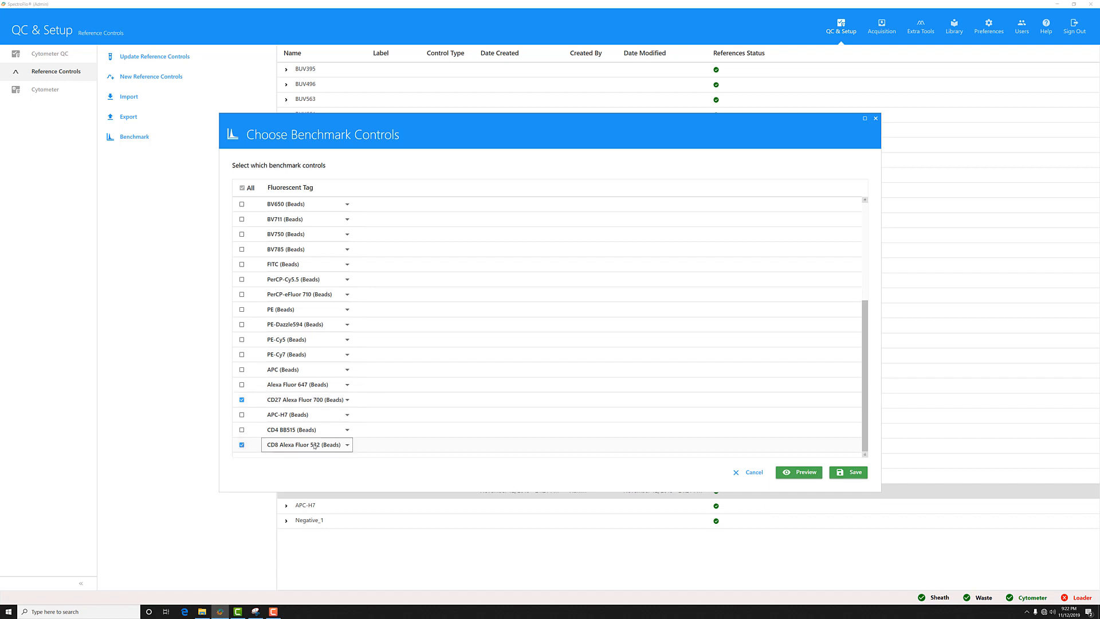
Preview the spectra of both chosen benchmark controls, exit the preview and save the benchmark selection
left_click(801, 475)
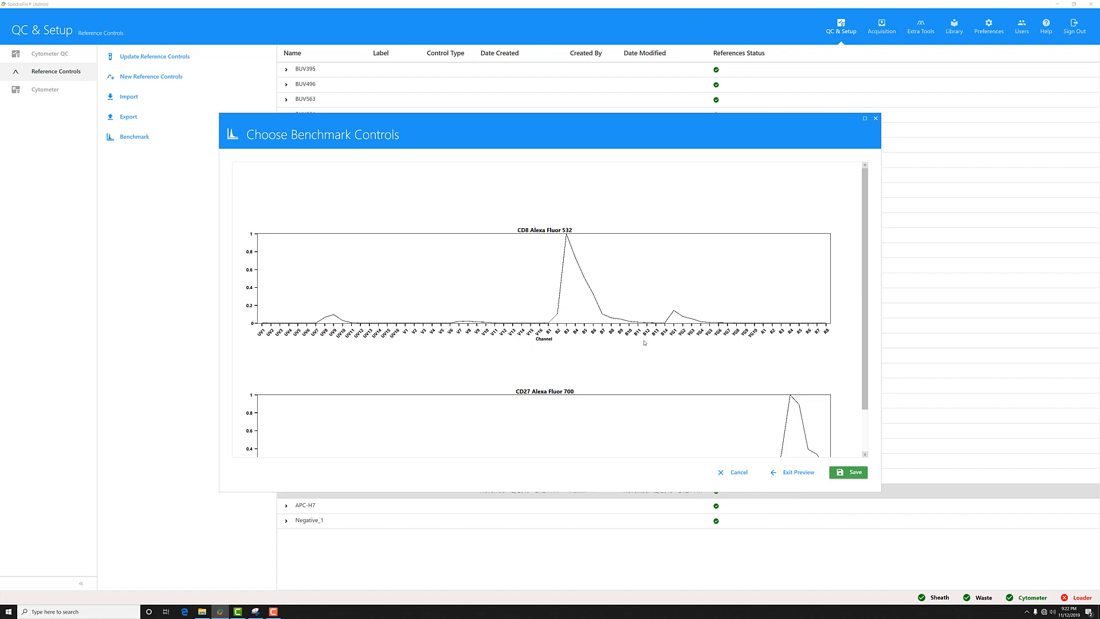
scroll(645, 343, "down", 2)
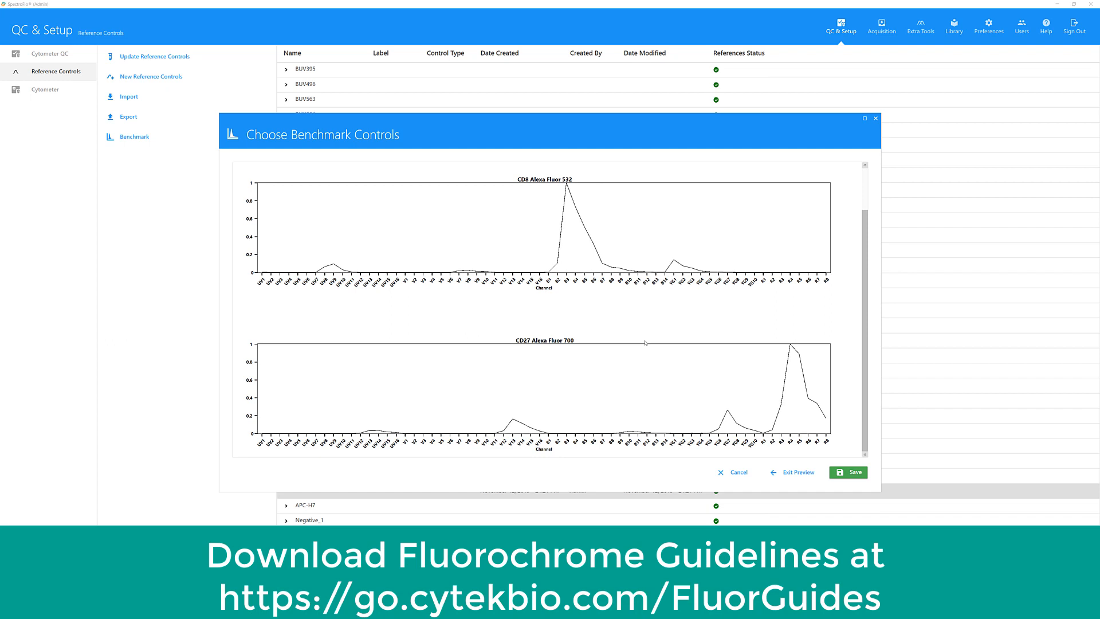
left_click(799, 477)
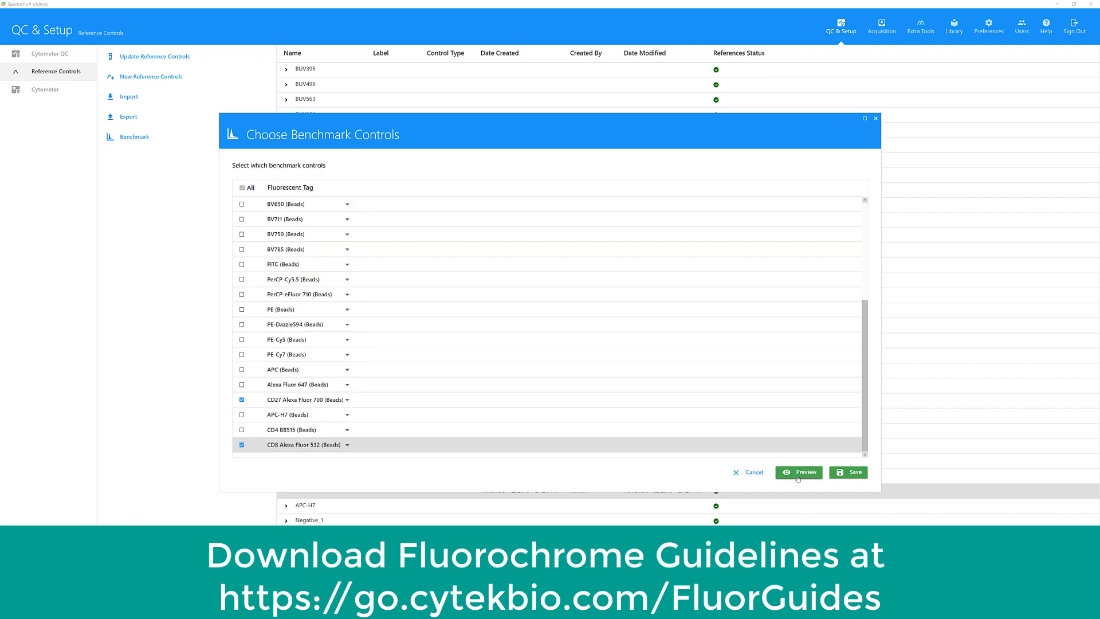
left_click(852, 474)
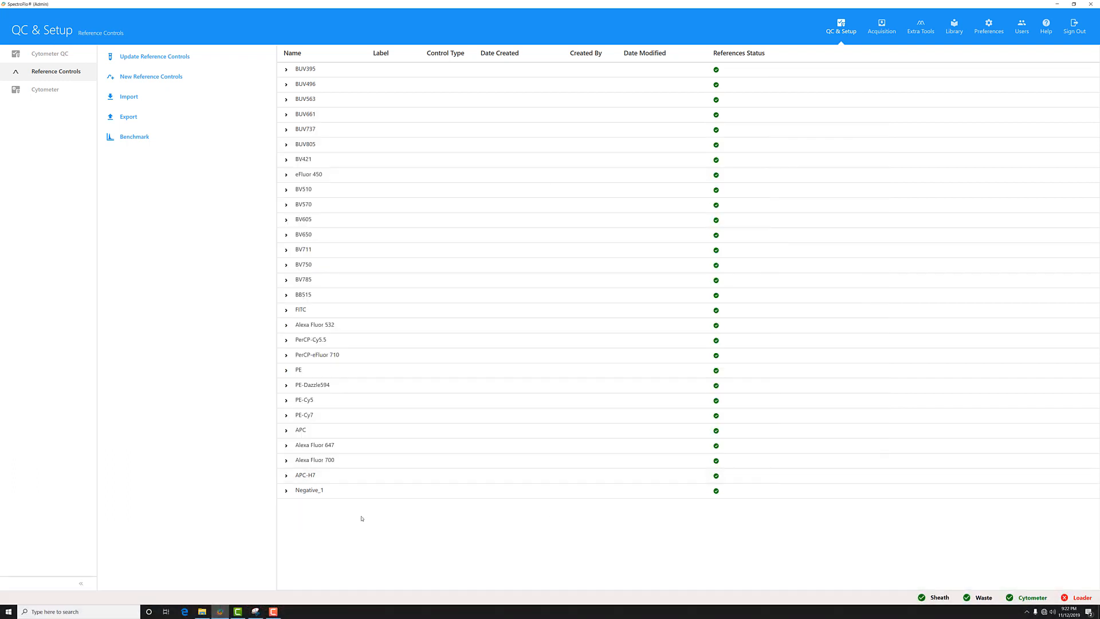
Start updating reference controls with only the CD8 Alexa Fluor 532 beads selected, and proceed to the Run Controls stage
left_click(165, 60)
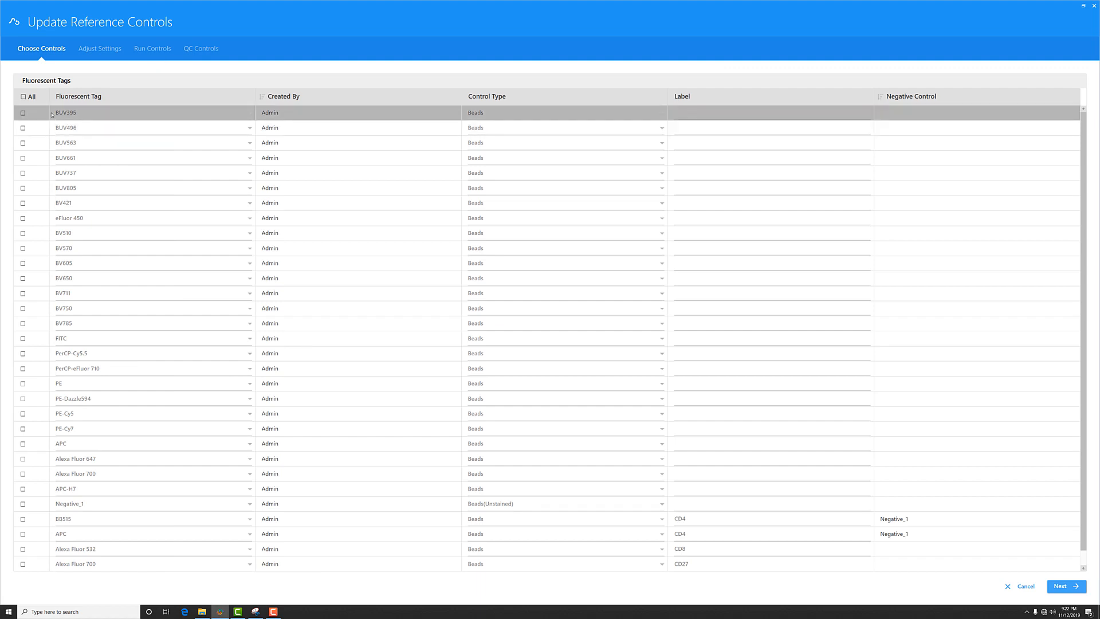
scroll(51, 504, "down", 1)
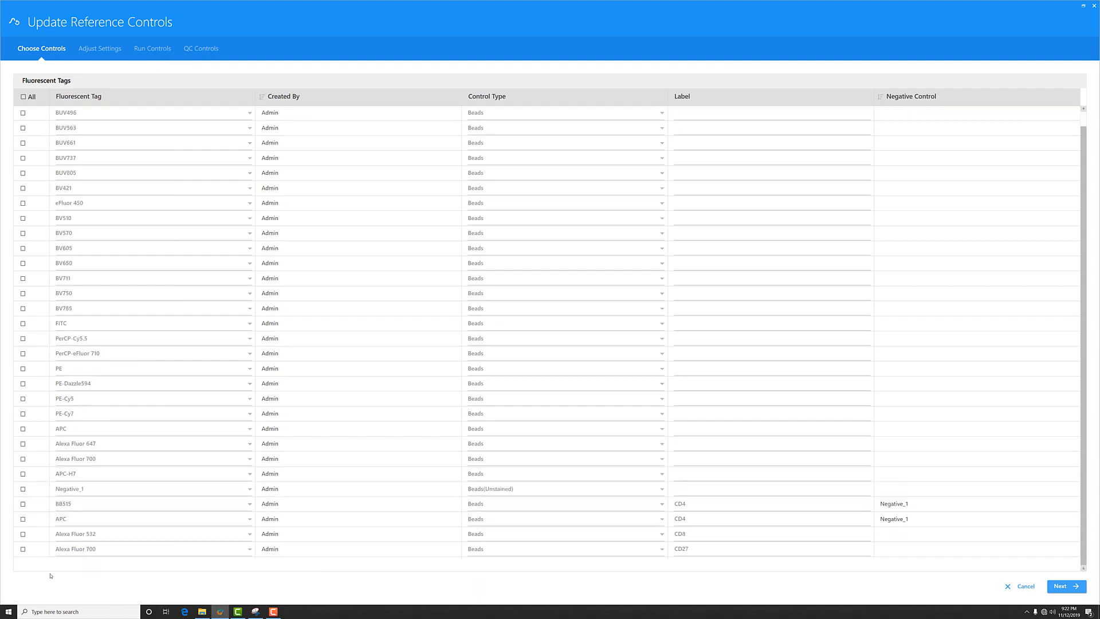
left_click(23, 534)
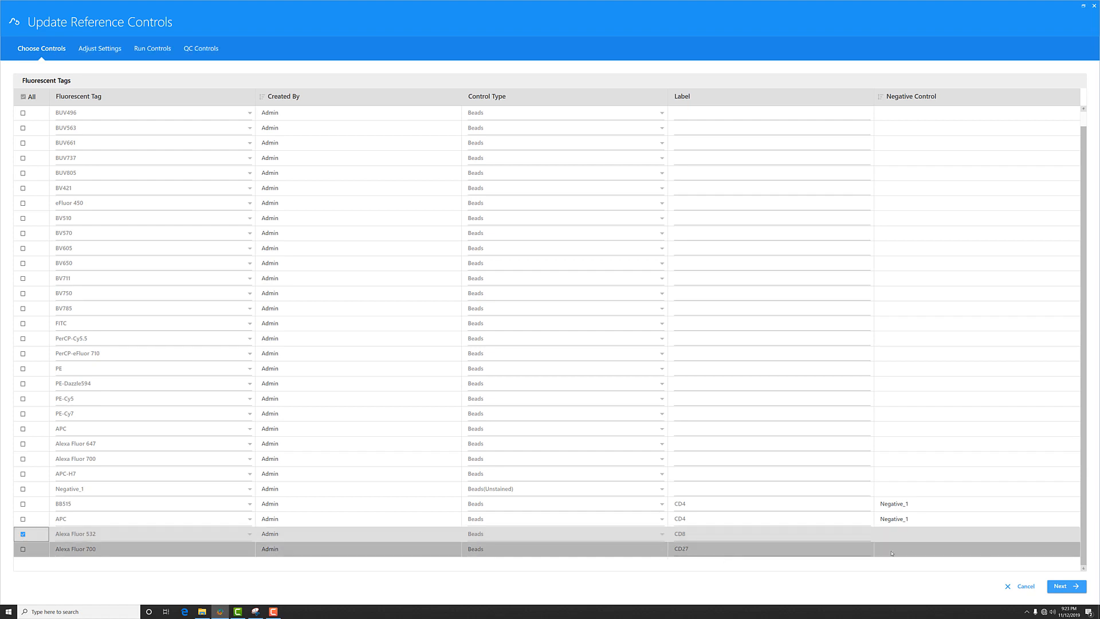
left_click(1071, 592)
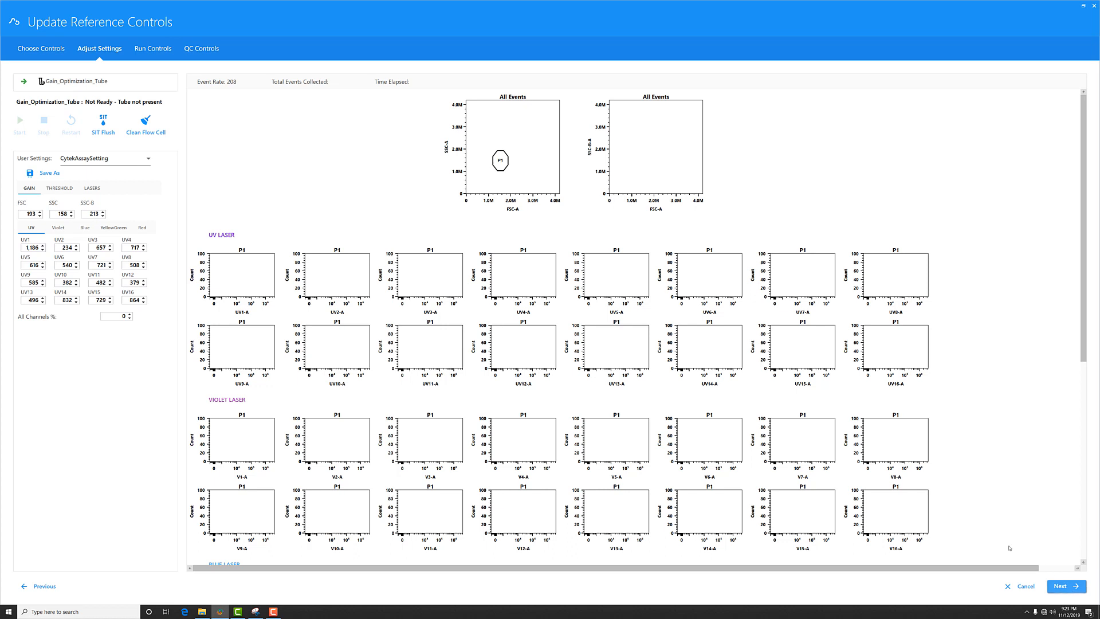
left_click(147, 51)
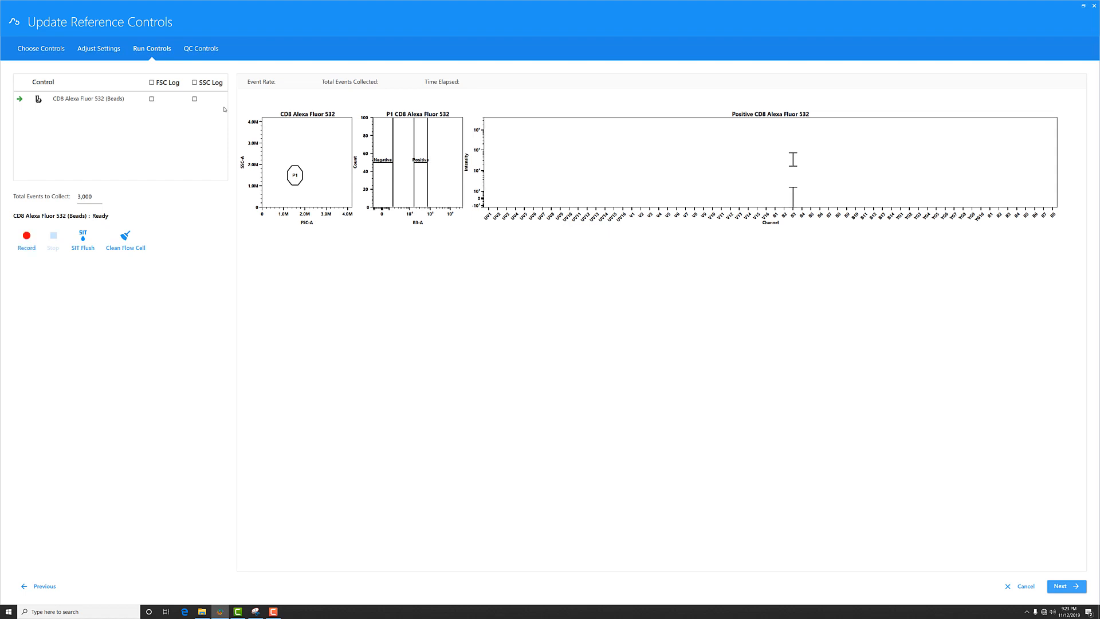
Record the CD8 Alexa Fluor 532 control with the P1 gate centred on the bead population, and append a second recording
left_click(27, 236)
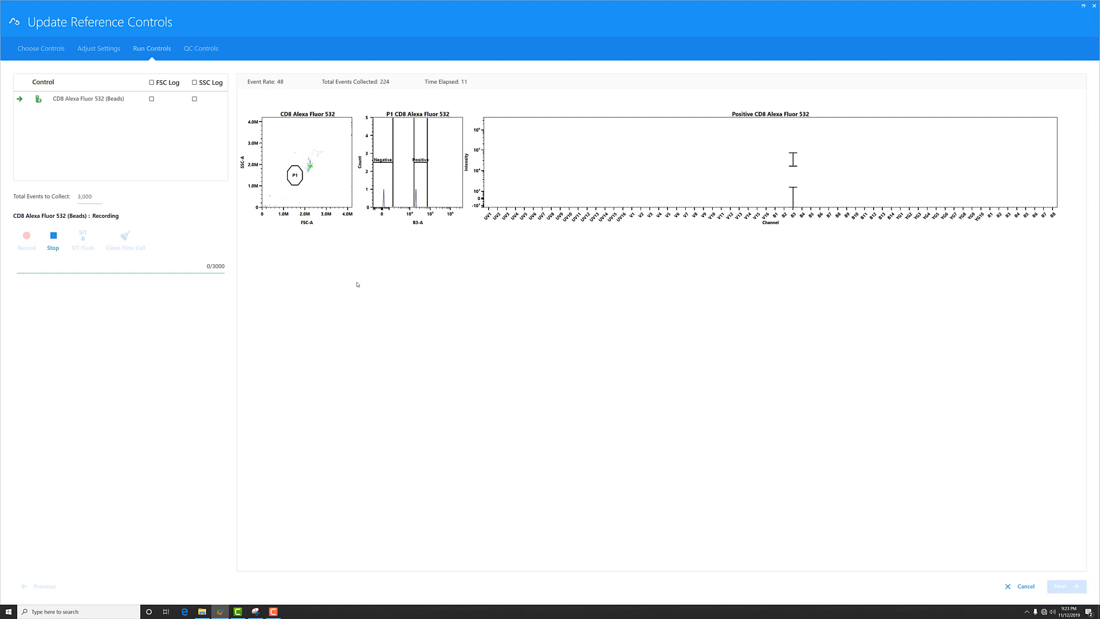
left_click_drag(298, 180, 310, 172)
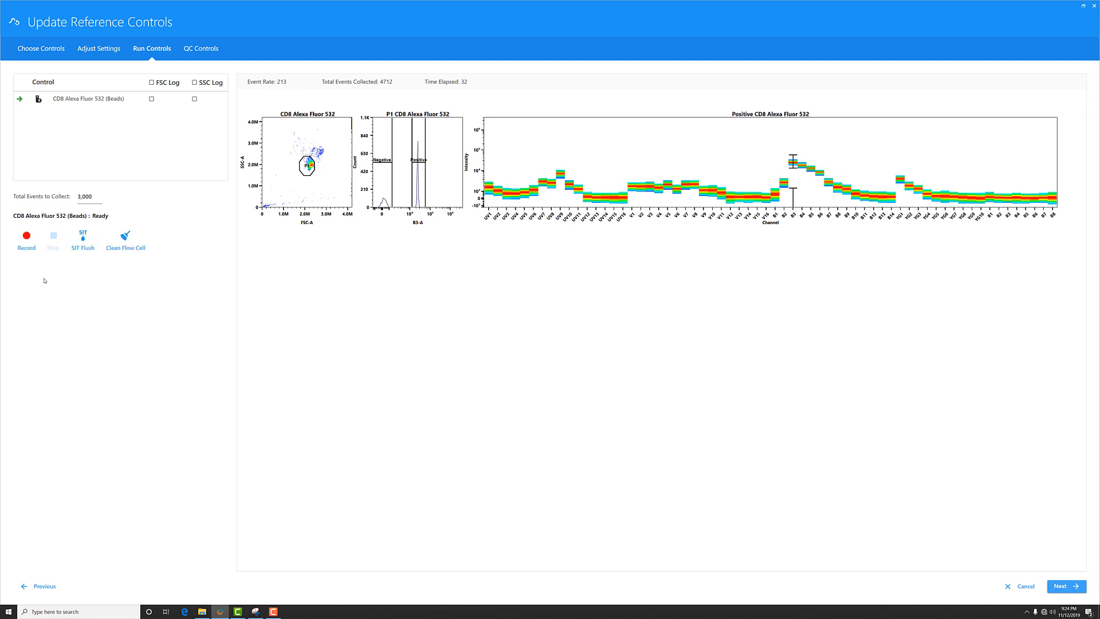
left_click(26, 244)
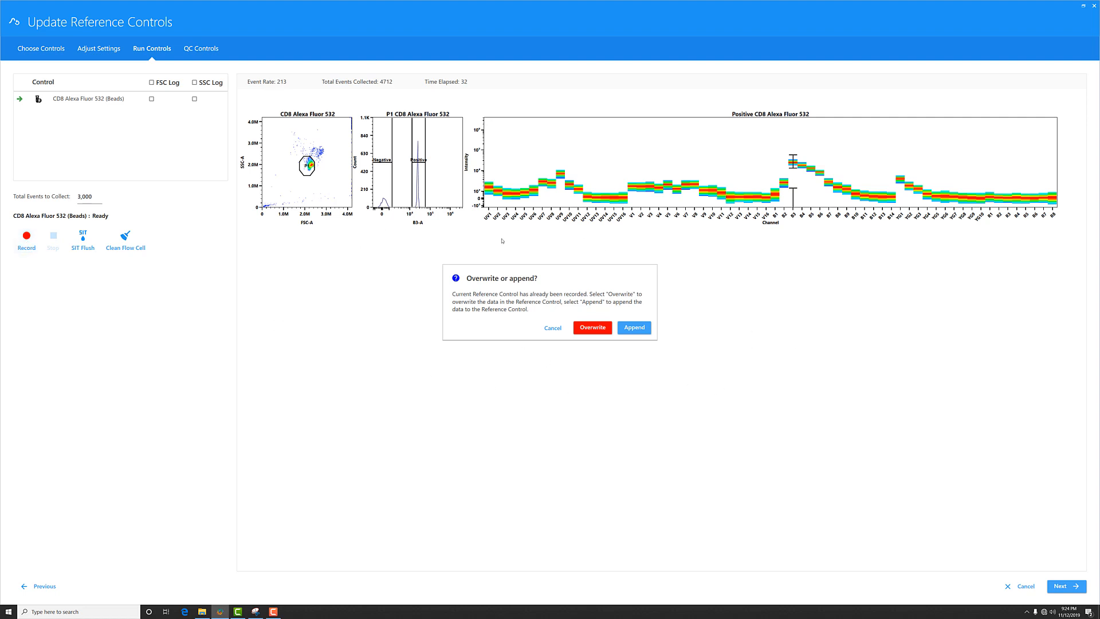
left_click(635, 334)
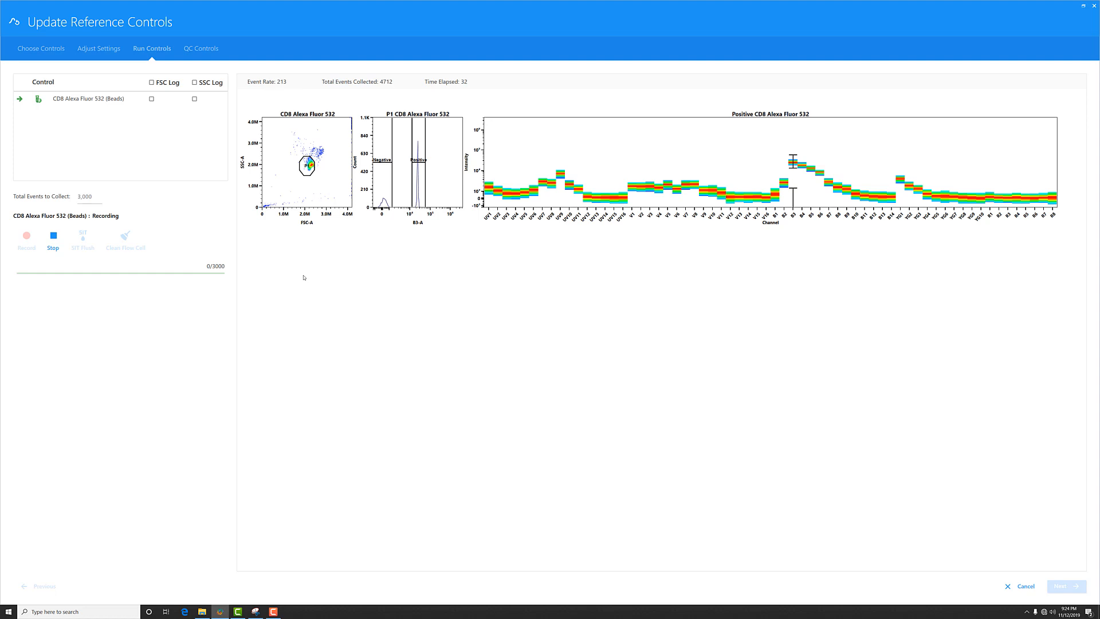
left_click(303, 171)
left_click_drag(305, 172, 306, 172)
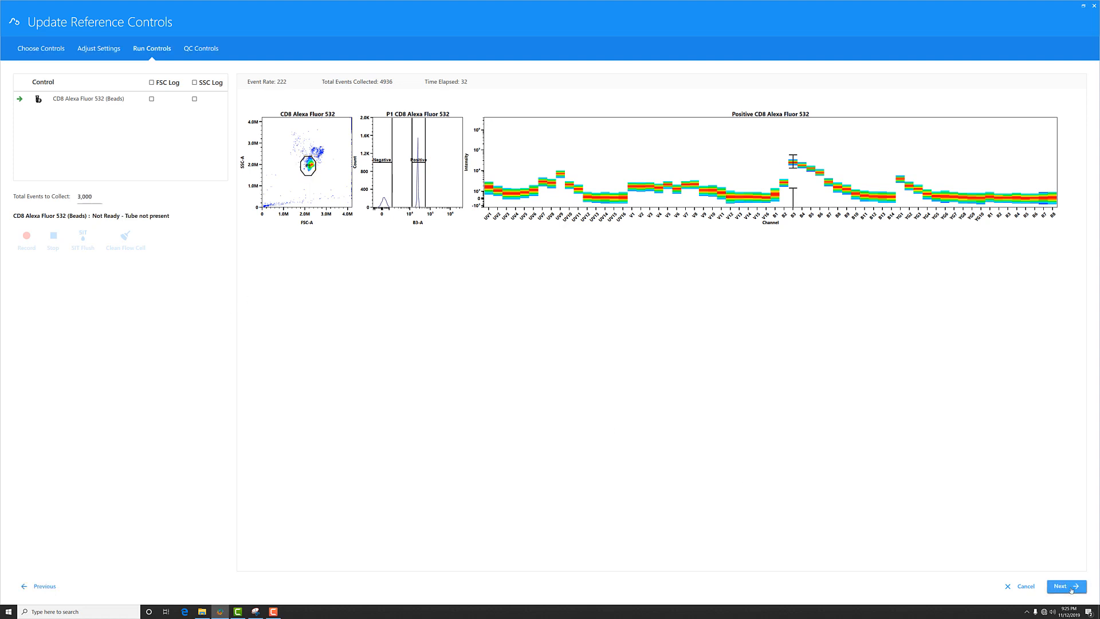
Proceed to the QC Controls stage and save the updated CD8 Alexa Fluor 532 reference control
left_click(1063, 586)
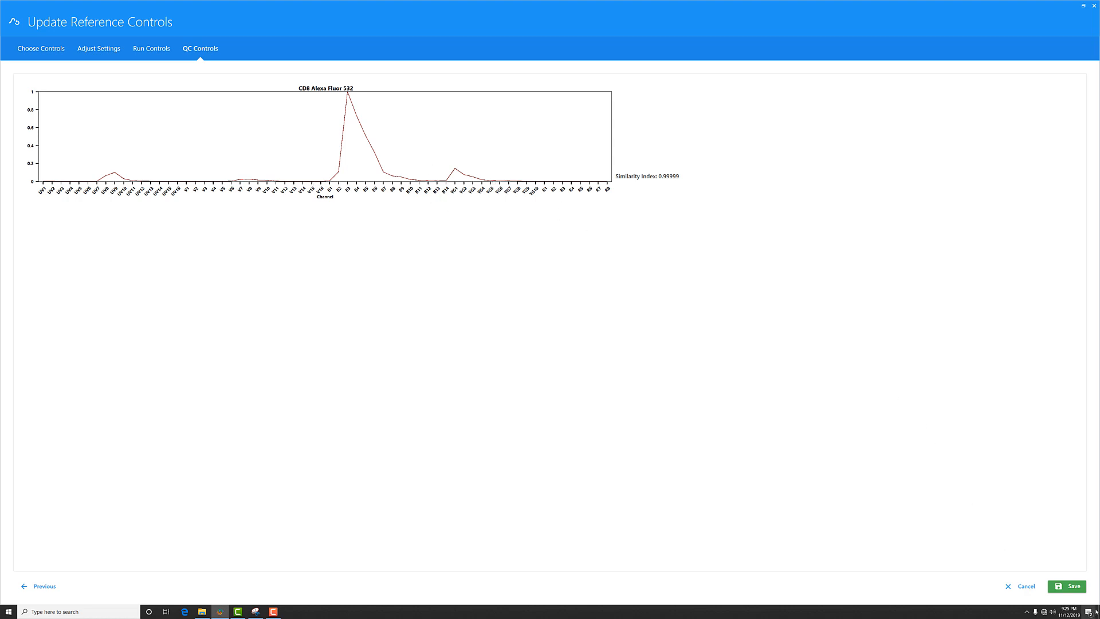
left_click(1062, 593)
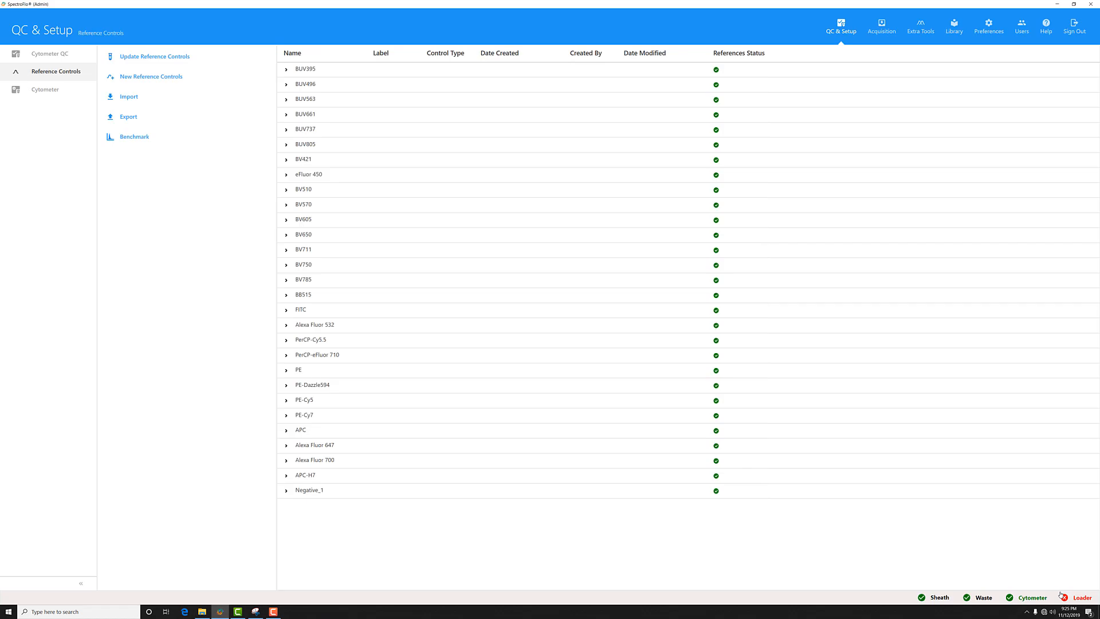
Expand the BV711 reference entry and check the delete option for its Beads control without using it
left_click(311, 255)
left_click(286, 251)
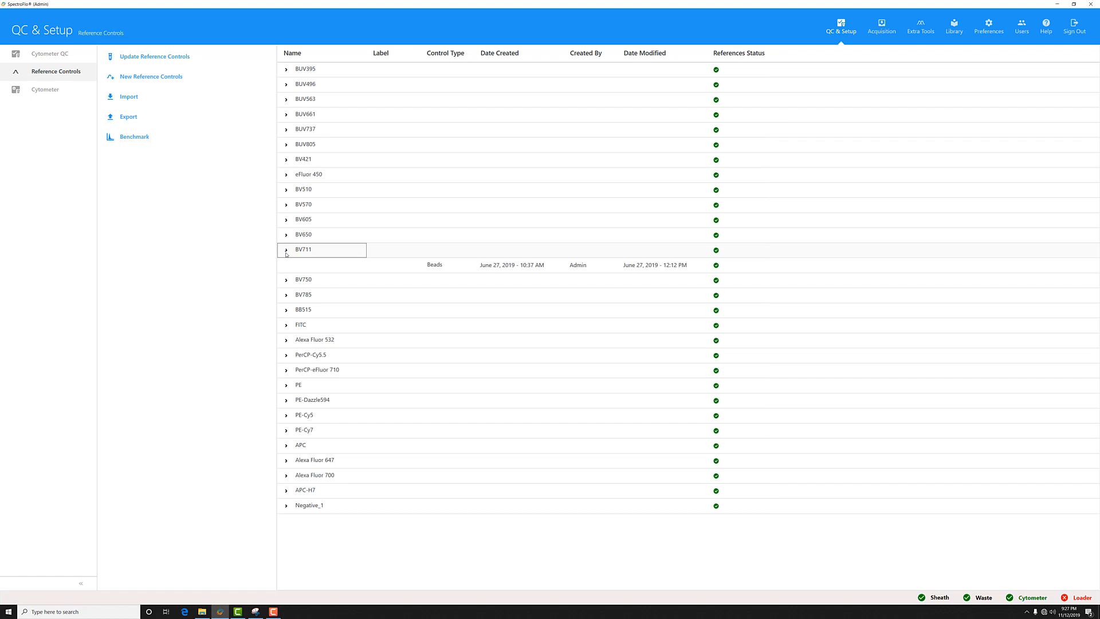
right_click(430, 266)
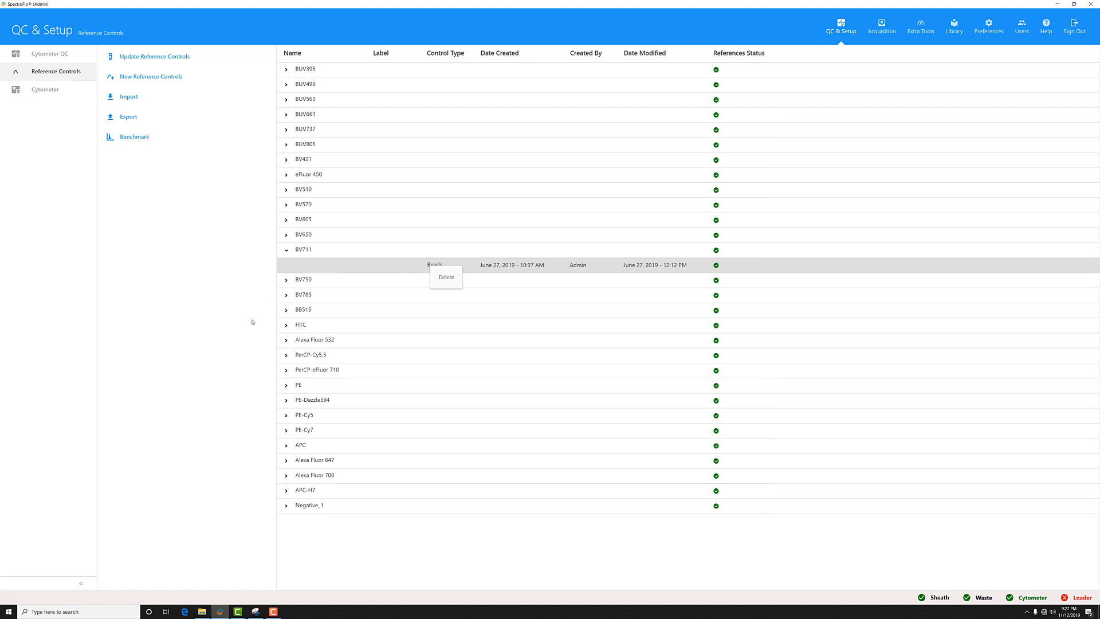
key("Escape")
Create a new acquisition experiment, filter the fluorescent tag library by "al", and add Alexa Fluor 532 and Alexa Fluor 700
left_click(889, 34)
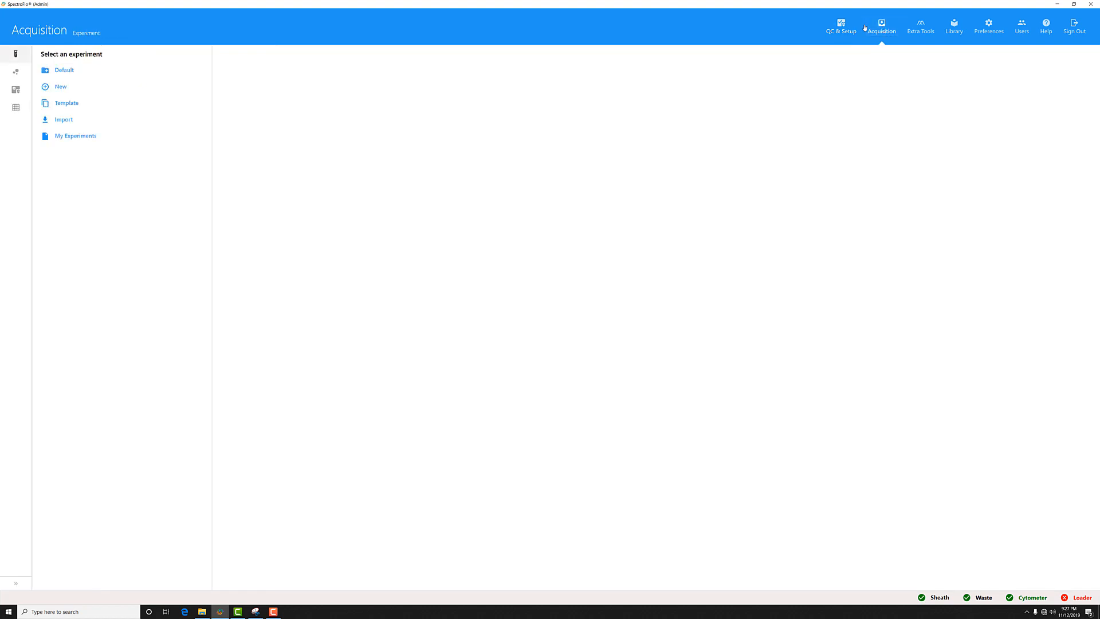
left_click(56, 87)
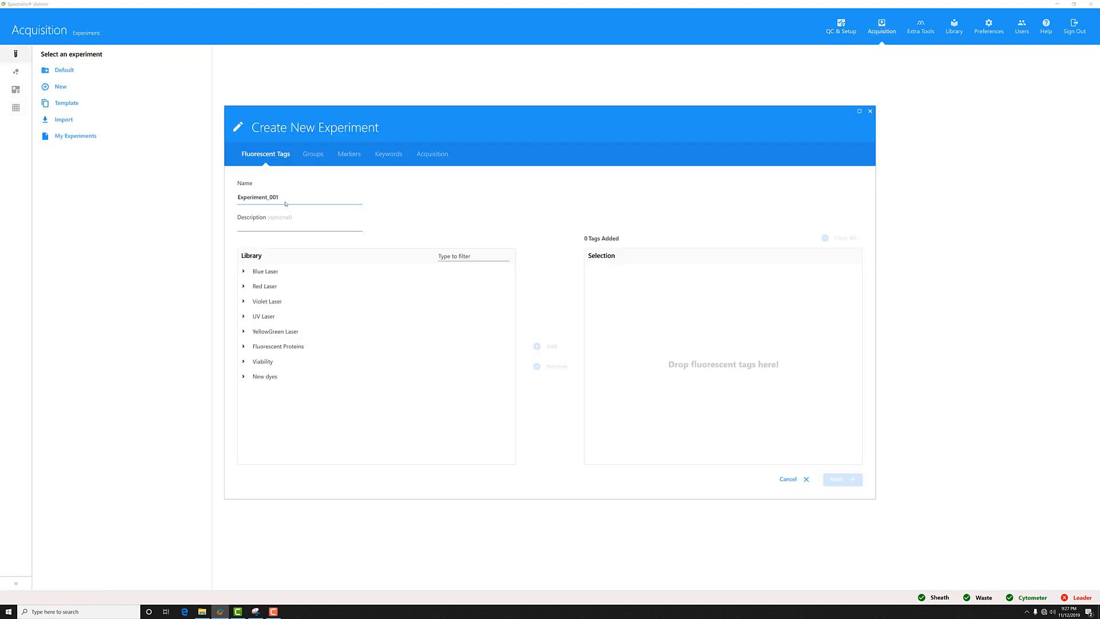
left_click(472, 256)
type("al")
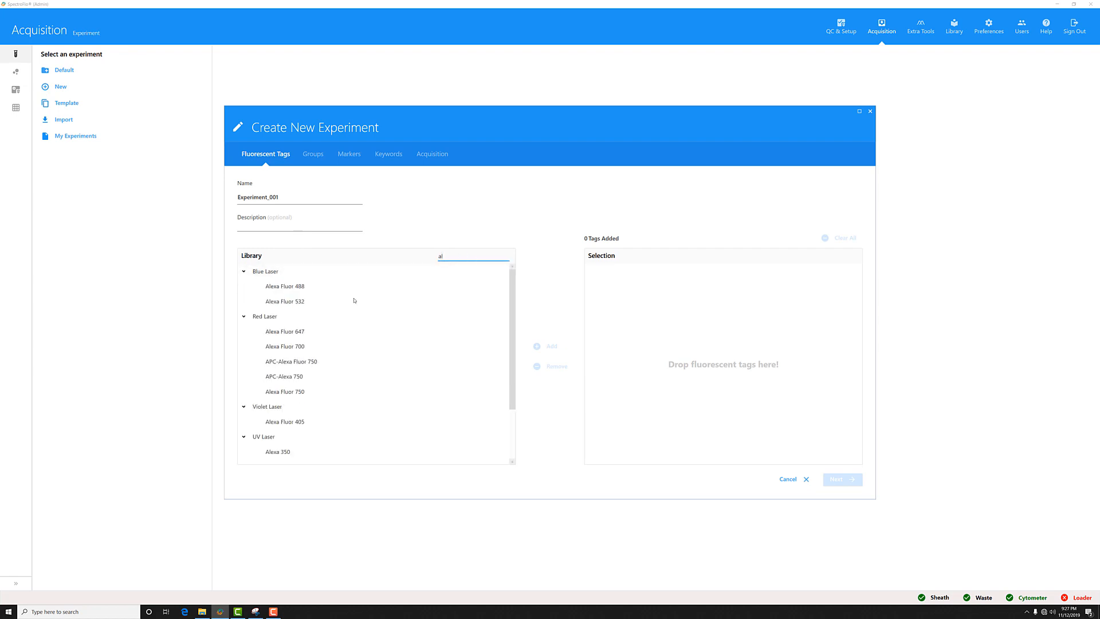
double_click(335, 302)
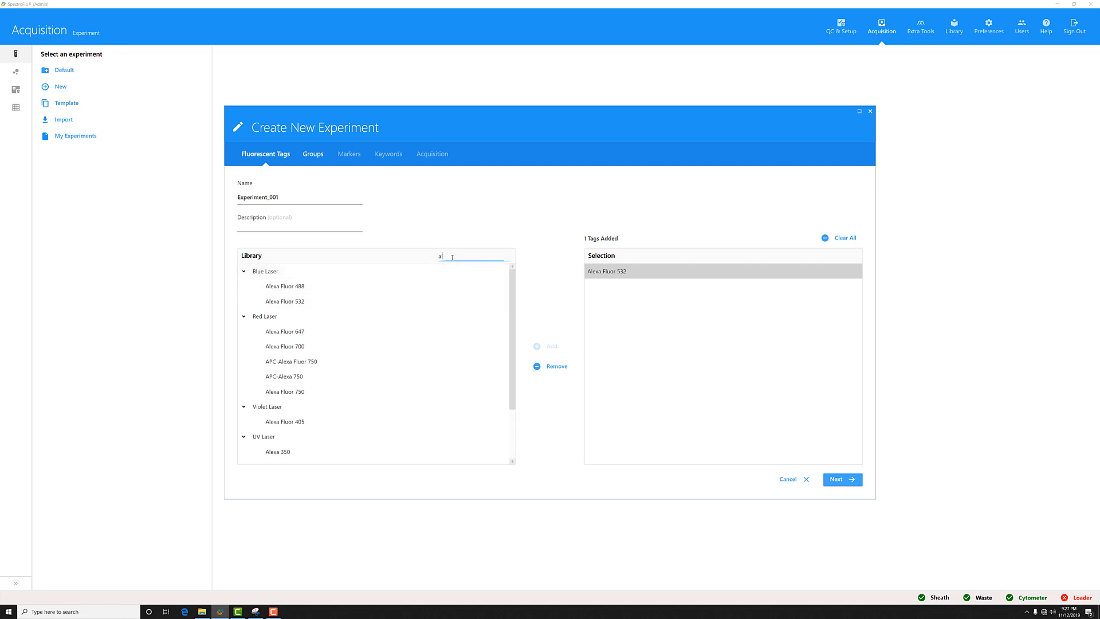
double_click(332, 346)
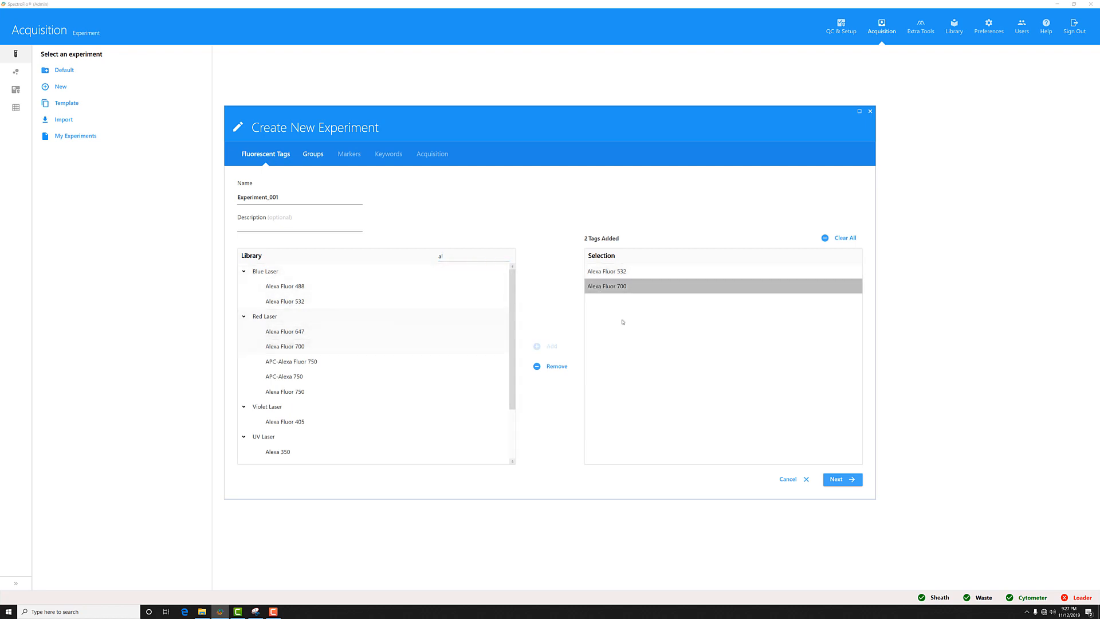
Start a reference group for the experiment and remove the Alexa Fluor 532 and Alexa Fluor 700 rows from it
left_click(840, 479)
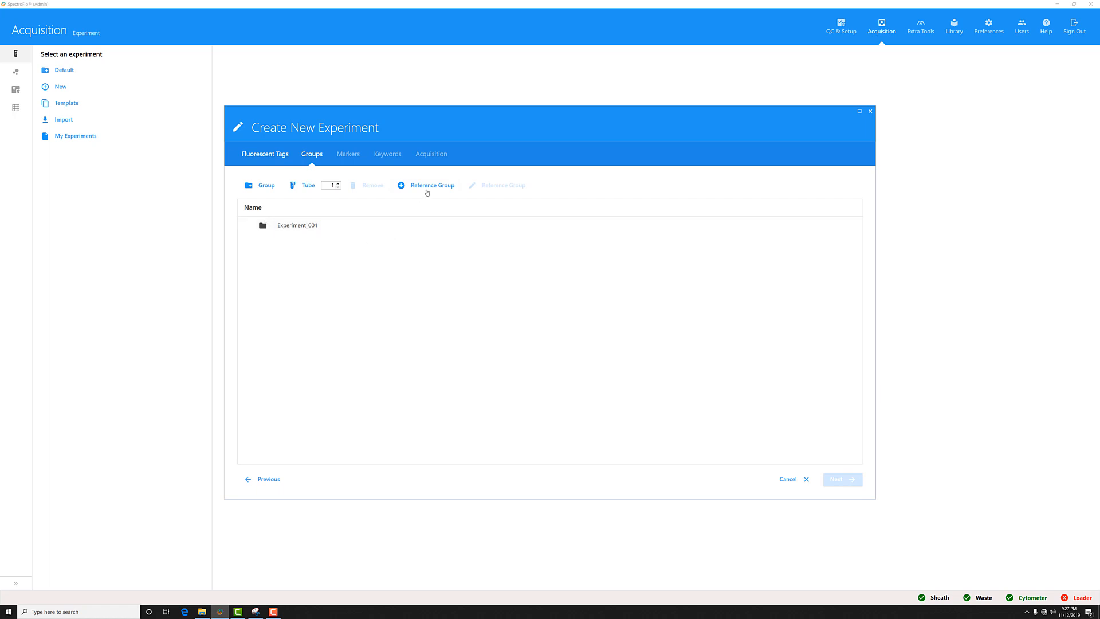
left_click(427, 192)
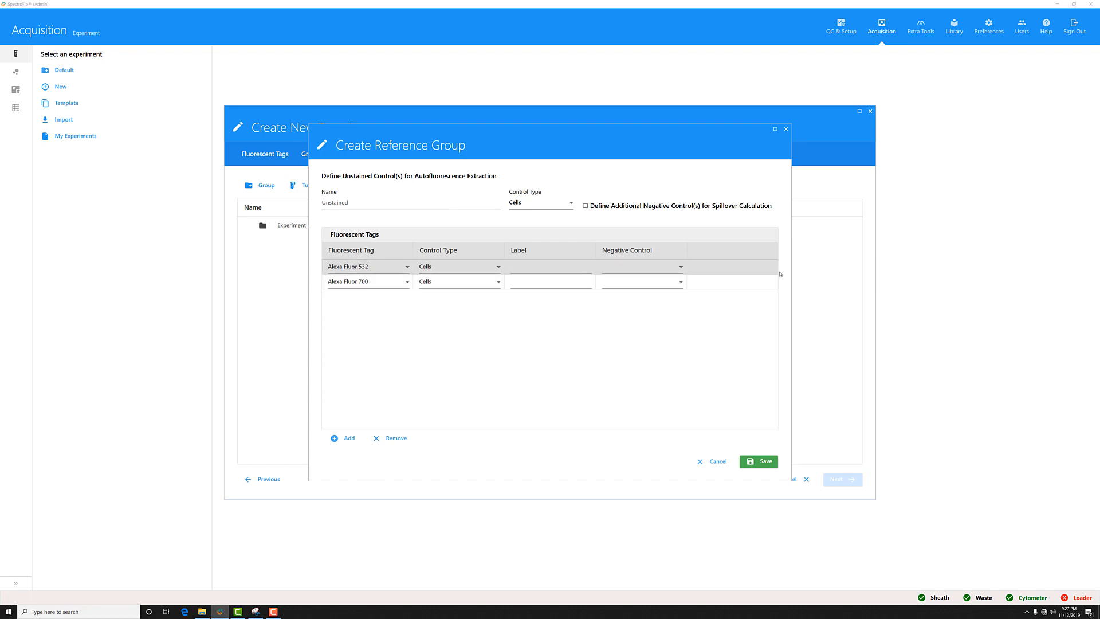
mouse_move(773, 272)
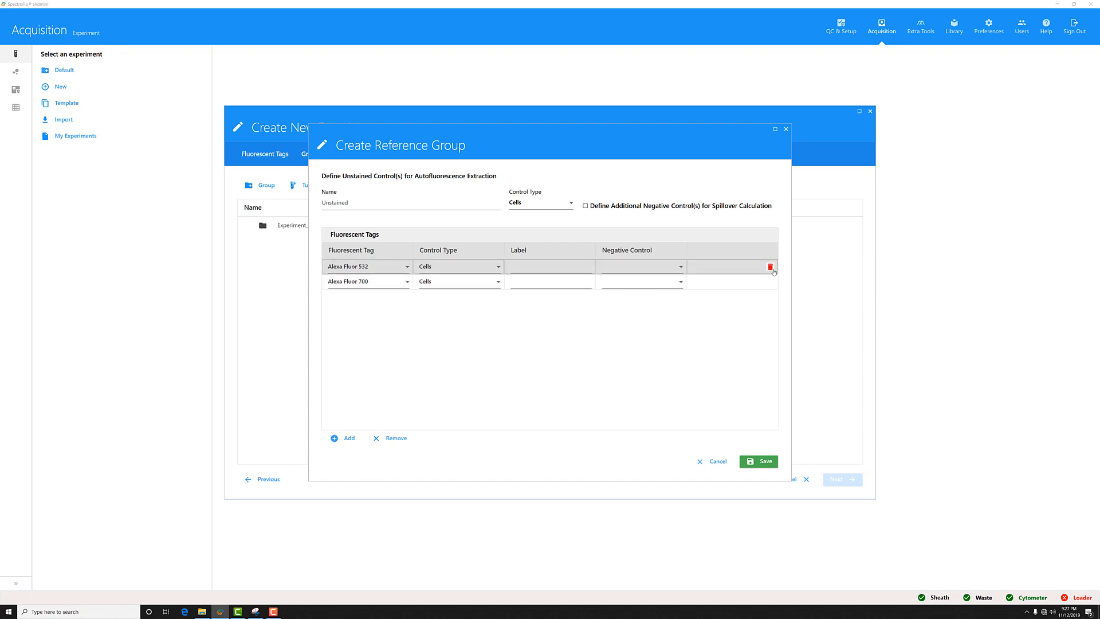
left_click(771, 268)
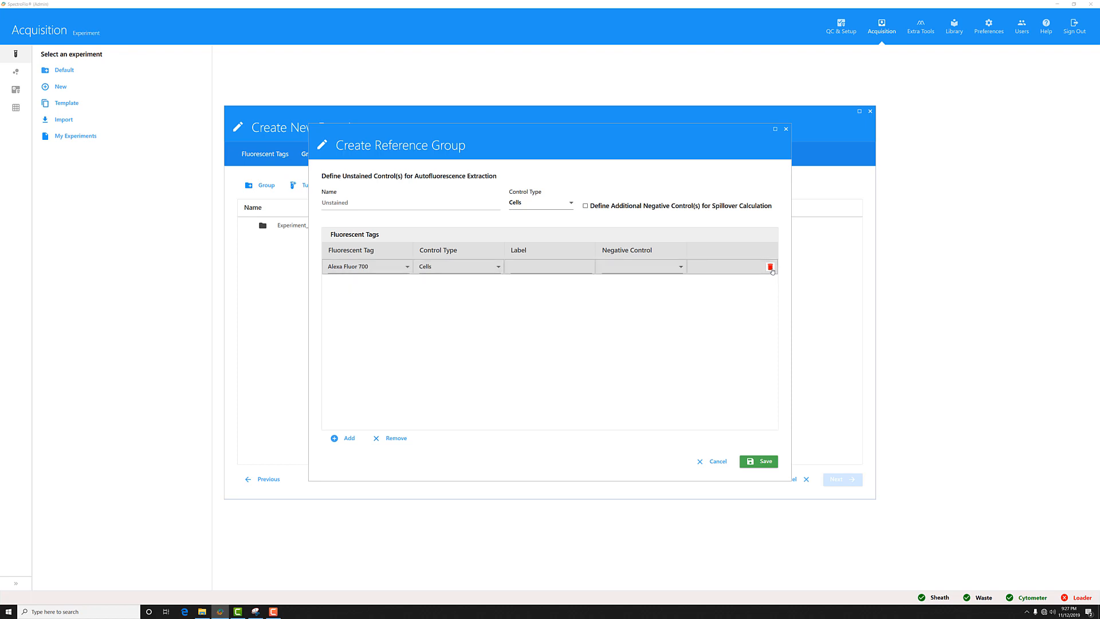
left_click(771, 268)
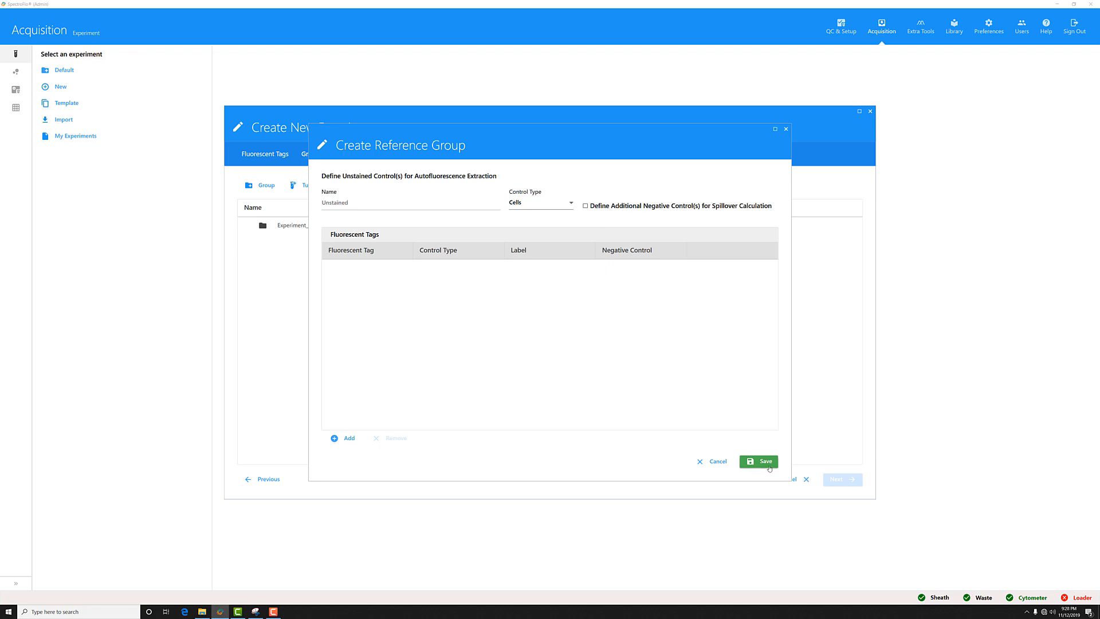
Save the reference group with only the unstained cells control, keep default marker, keyword and acquisition settings, and save and open the experiment
left_click(760, 462)
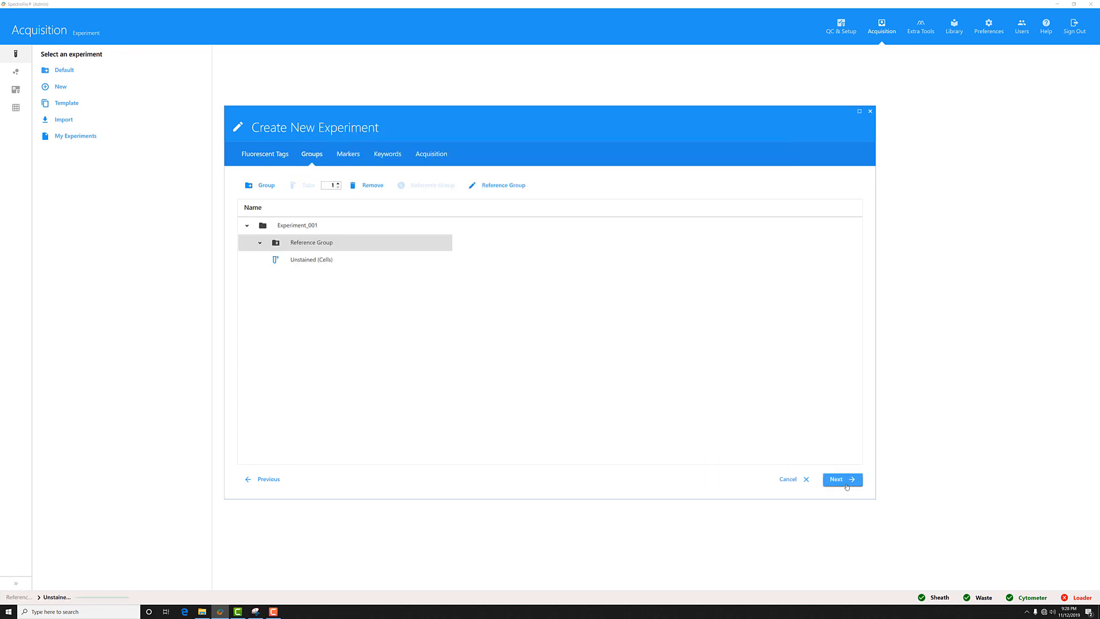
left_click(848, 486)
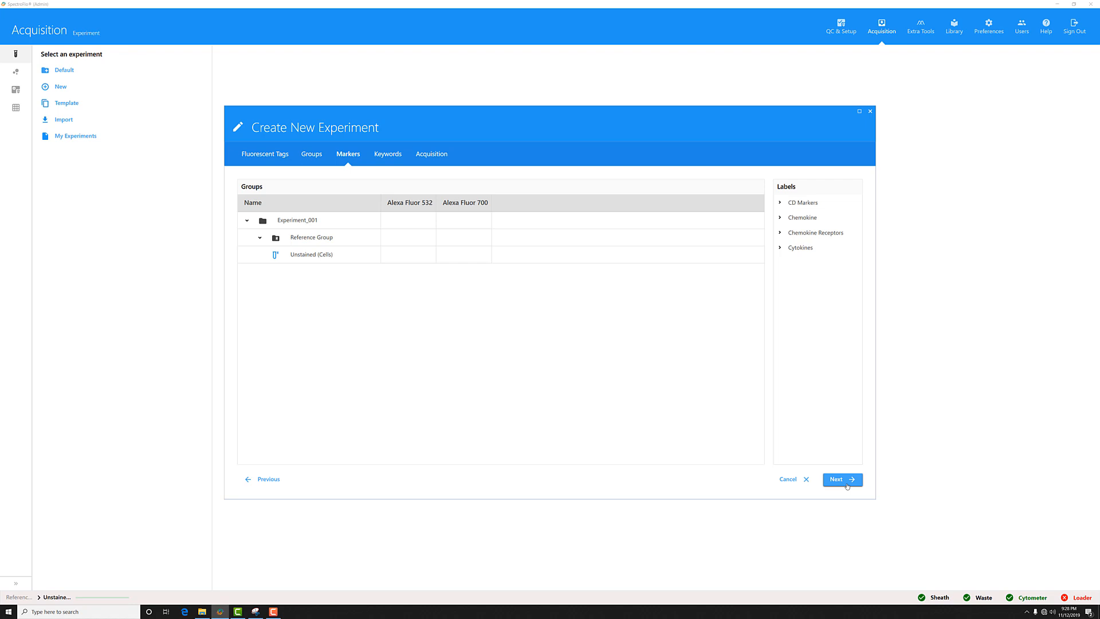
left_click(387, 154)
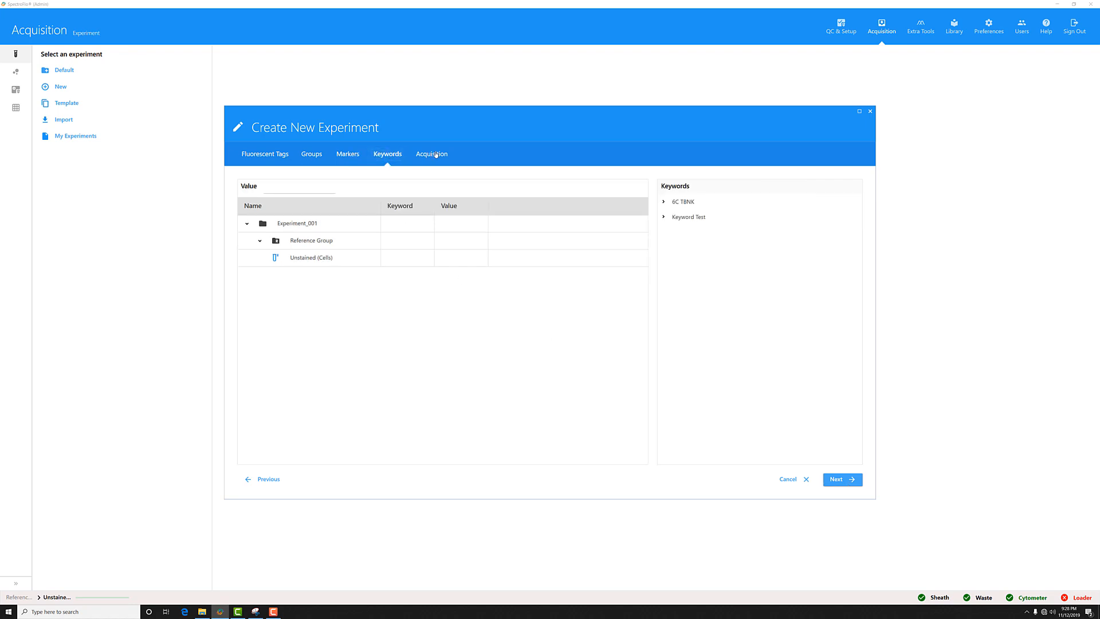
left_click(436, 155)
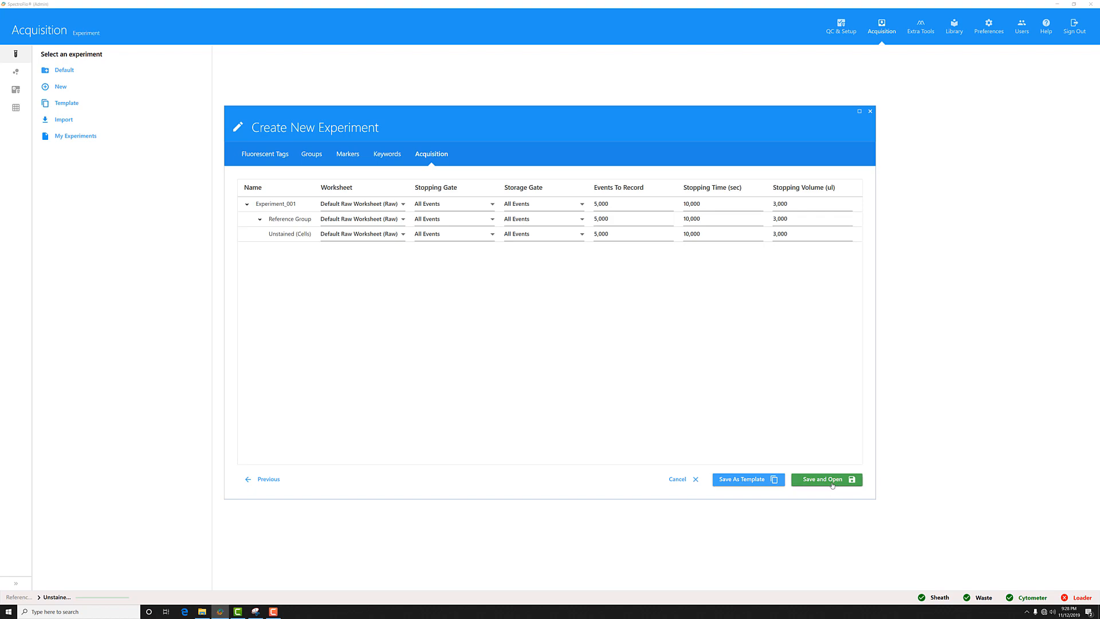
left_click(832, 484)
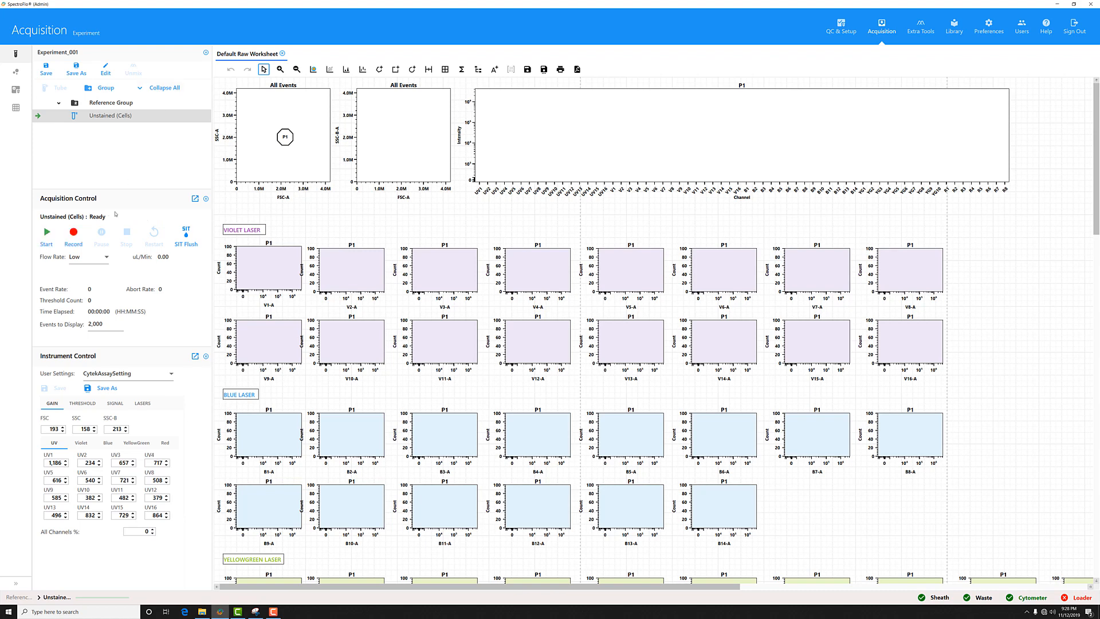
Preview the Unstained (Cells) tube, move the P1 gate onto the main scatter population, and record events before stopping acquisition
left_click(48, 241)
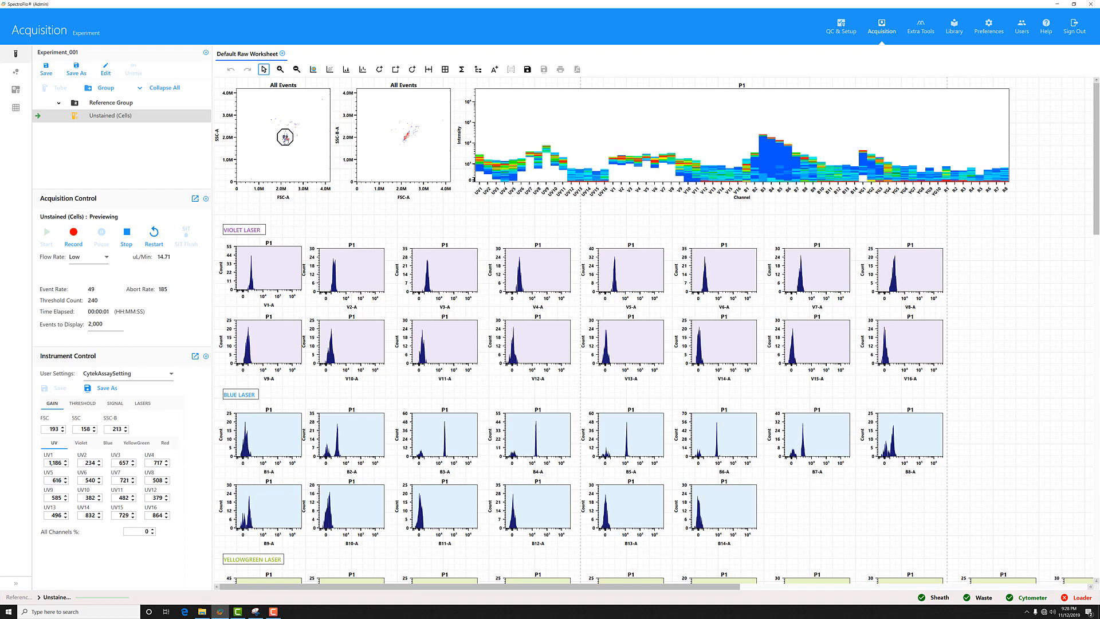
left_click(285, 139)
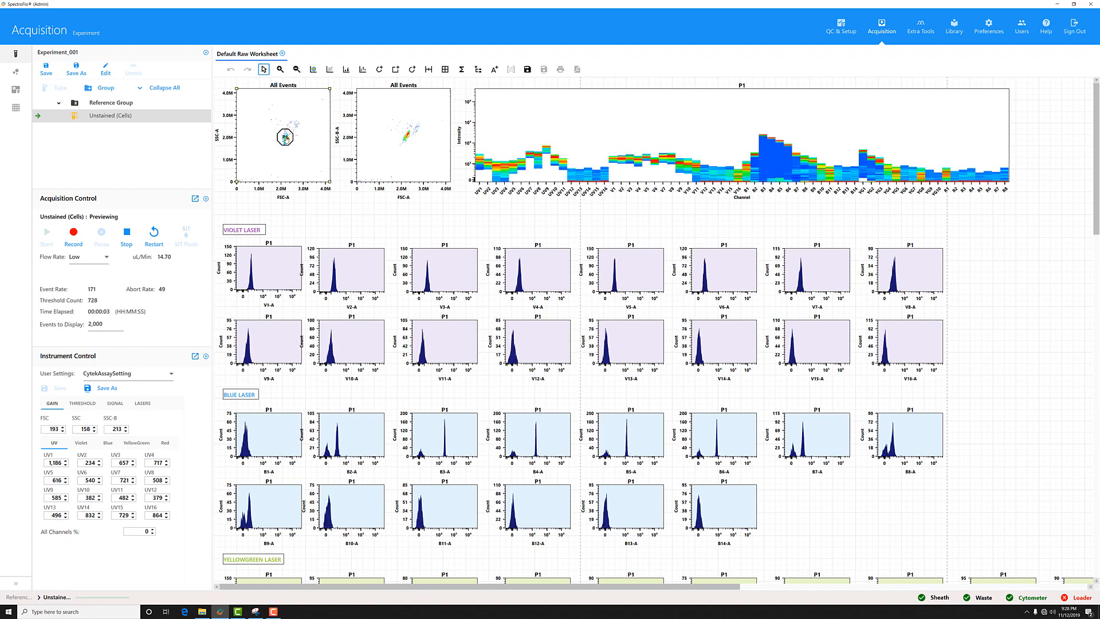
left_click_drag(287, 139, 272, 131)
left_click(289, 144)
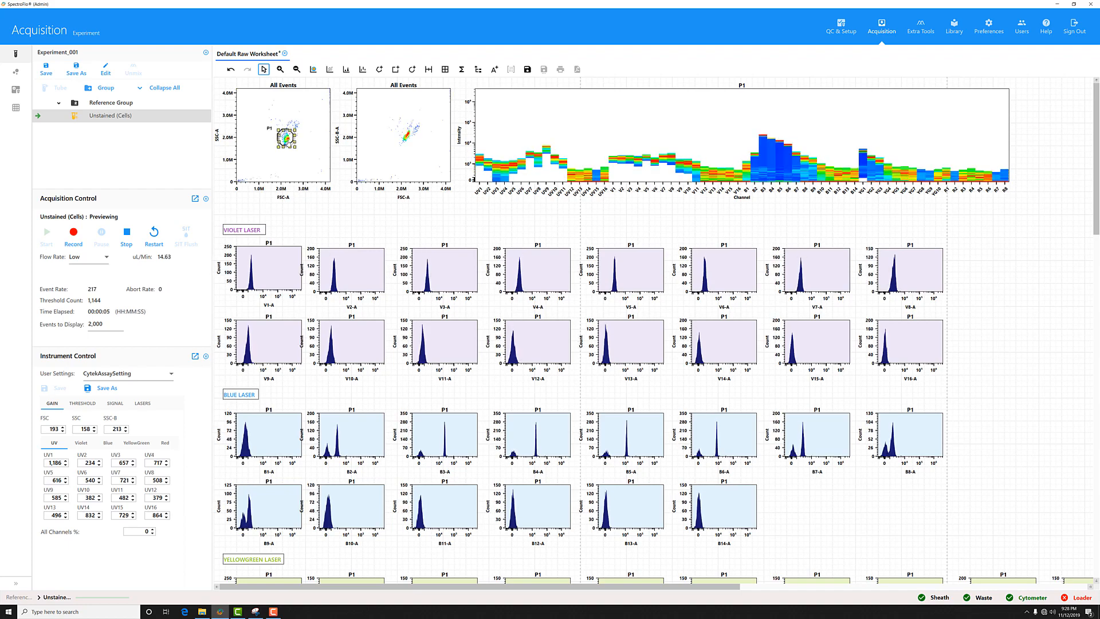
left_click(72, 240)
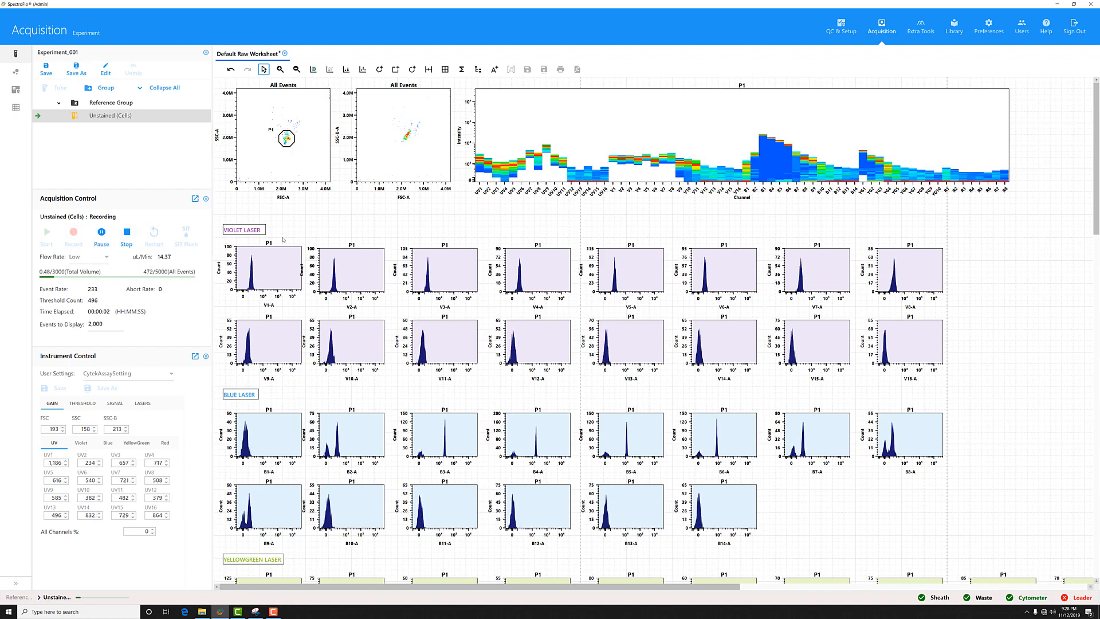
left_click(127, 234)
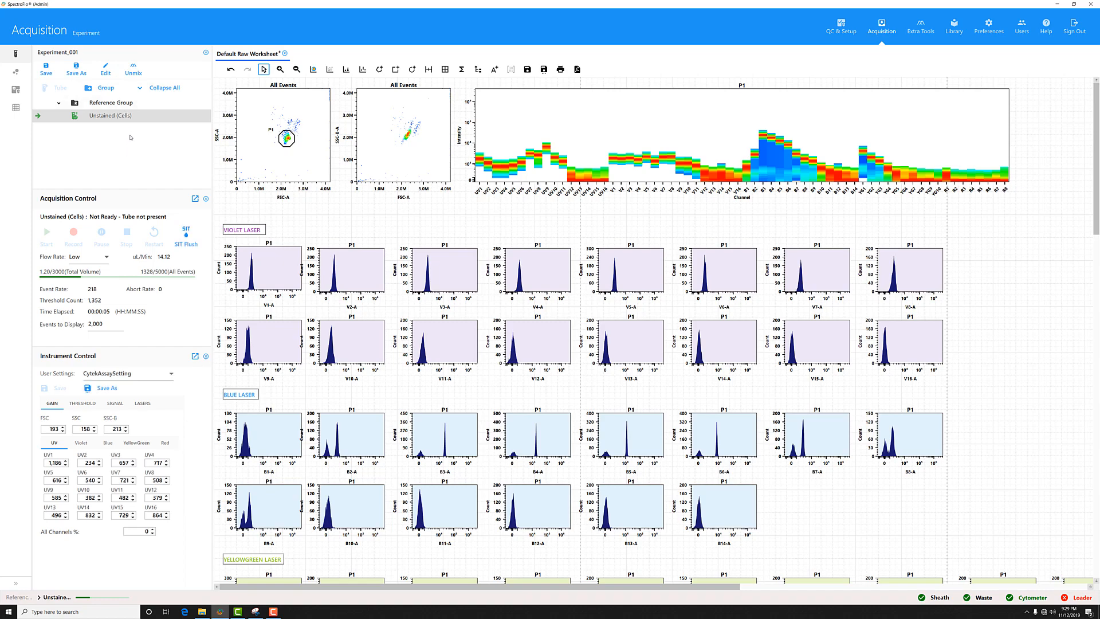
Review the unmixing setup, including the library control choices for Alexa Fluor 700 and the positive/negative populations stage, without unmixing
left_click(134, 70)
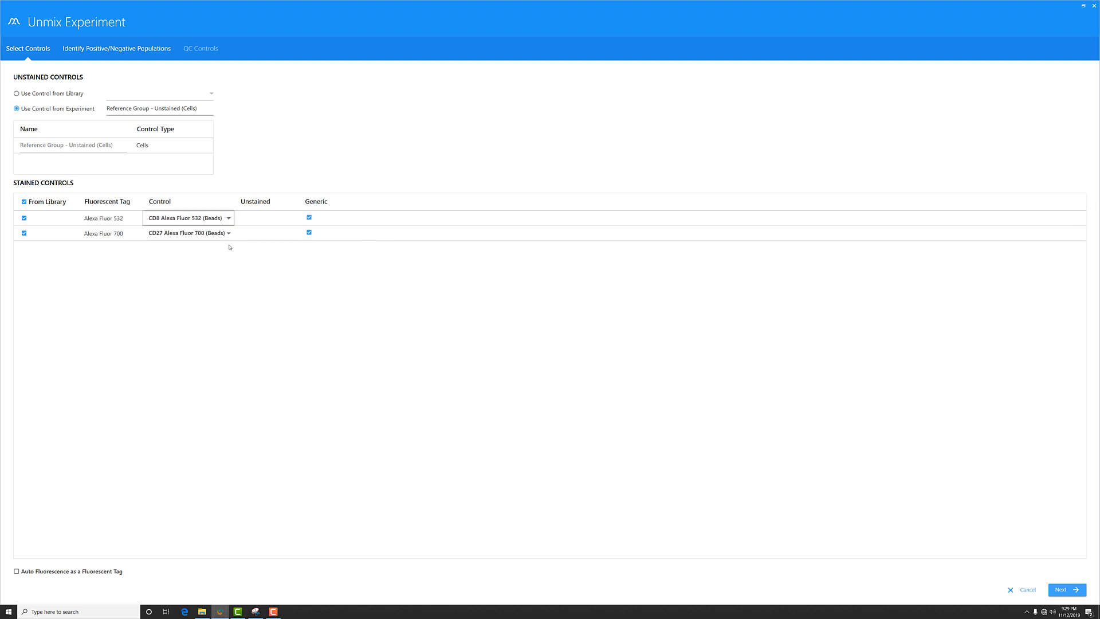
left_click(228, 235)
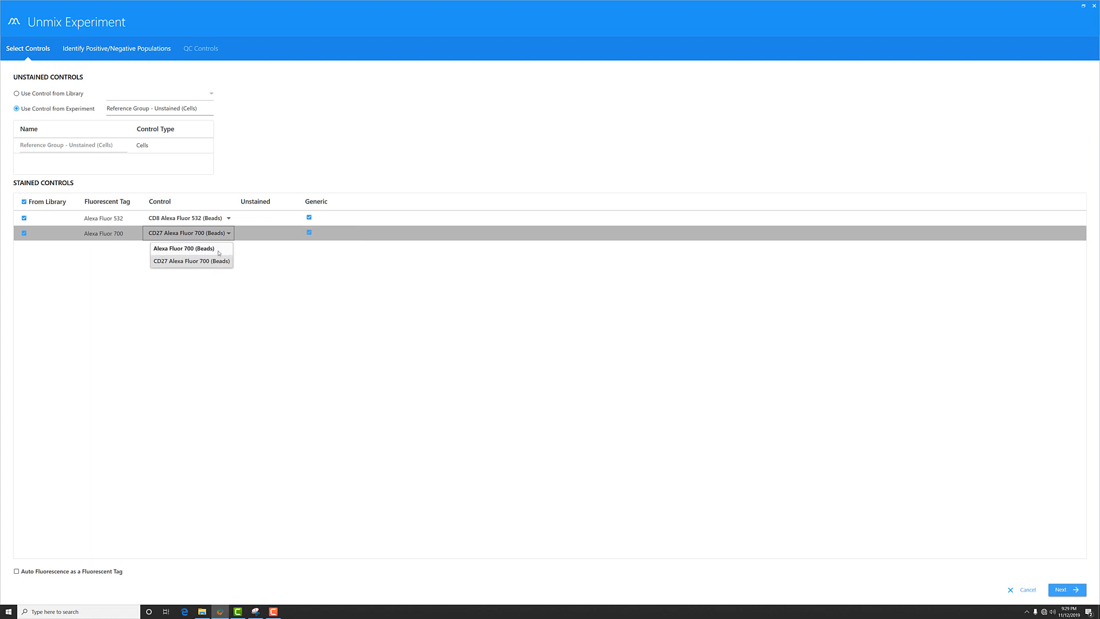
left_click(296, 312)
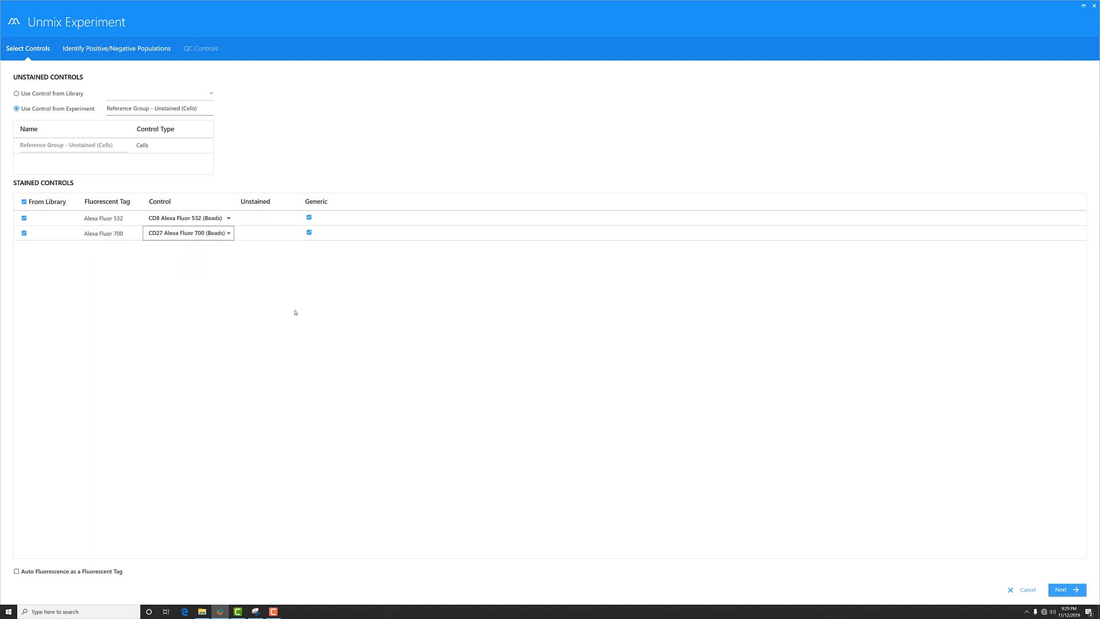
left_click(1067, 590)
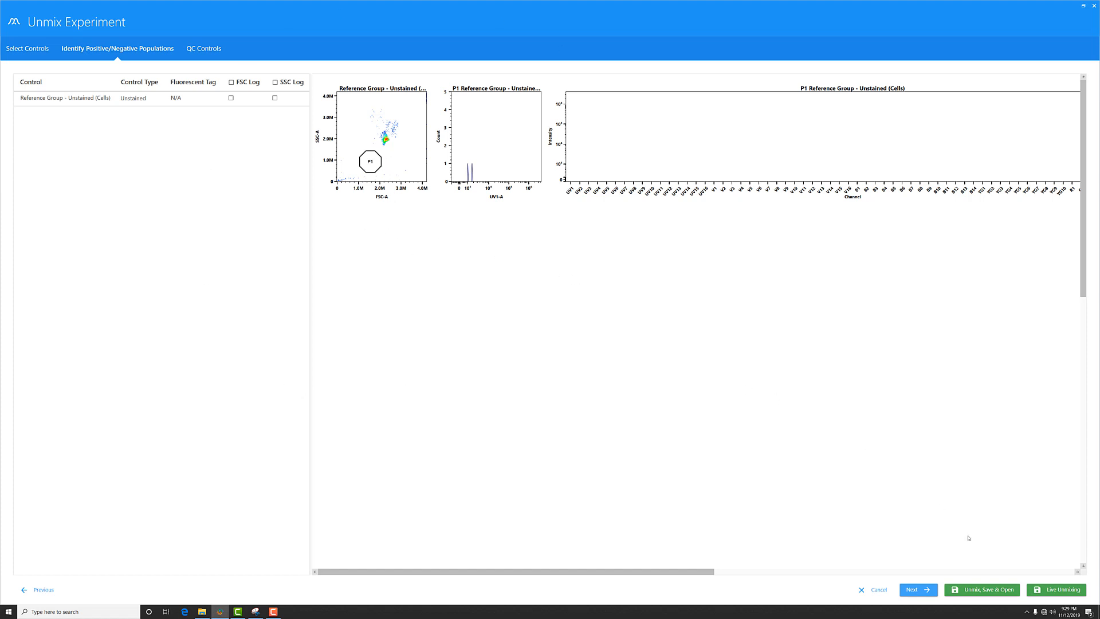
left_click(876, 592)
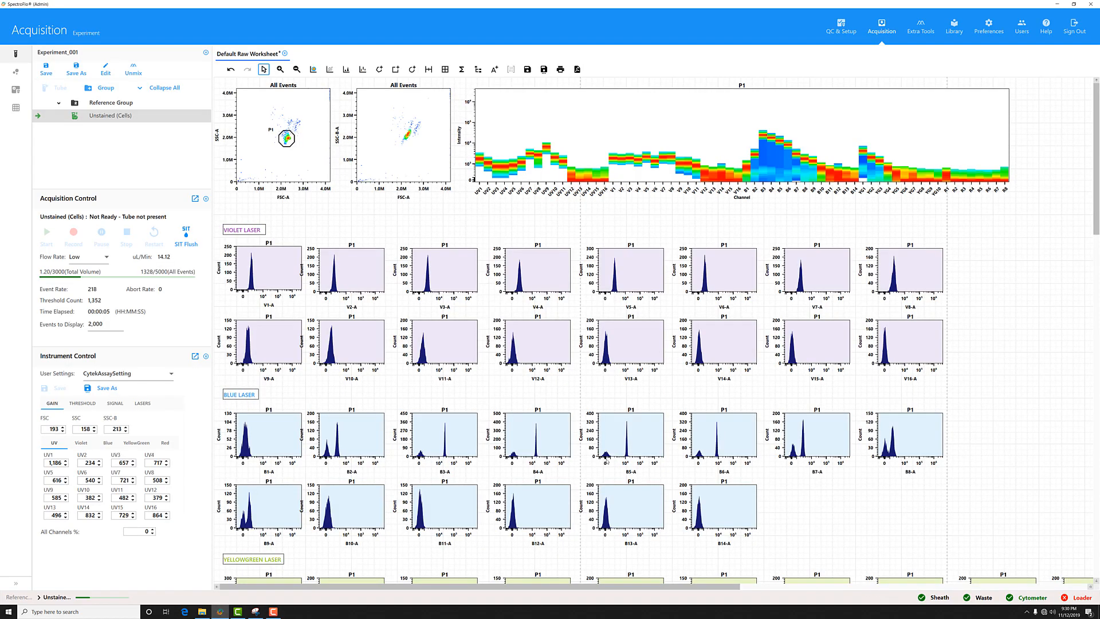
Close the experiment without saving the worksheet and start a new one with Alexa Fluor 532 and Alexa Fluor 700, filtering the library by "alexa"
left_click(206, 54)
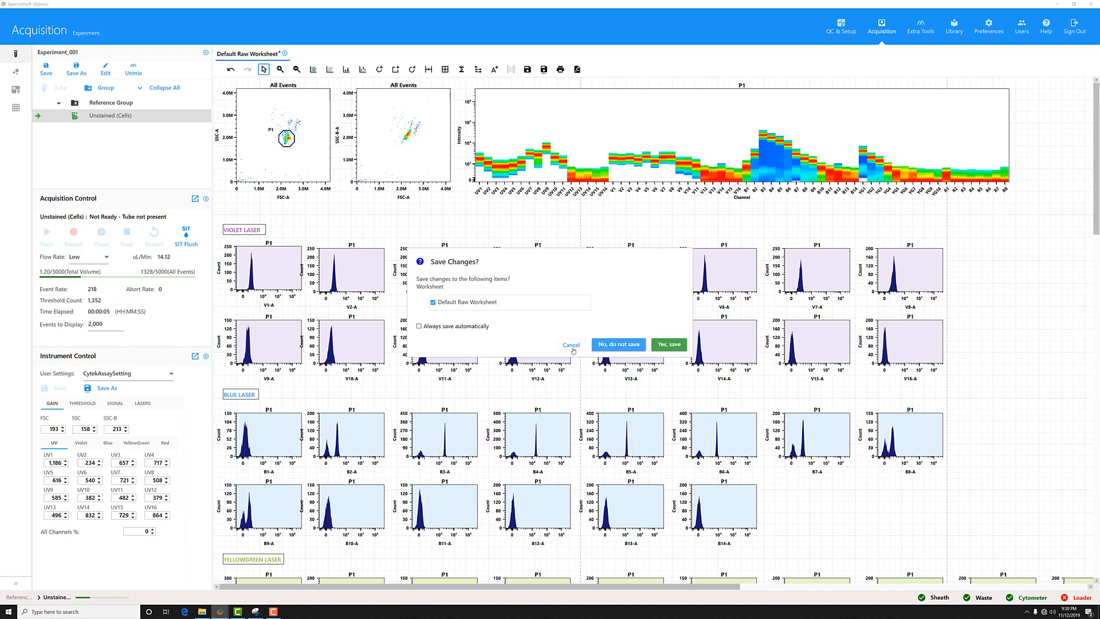
left_click(626, 345)
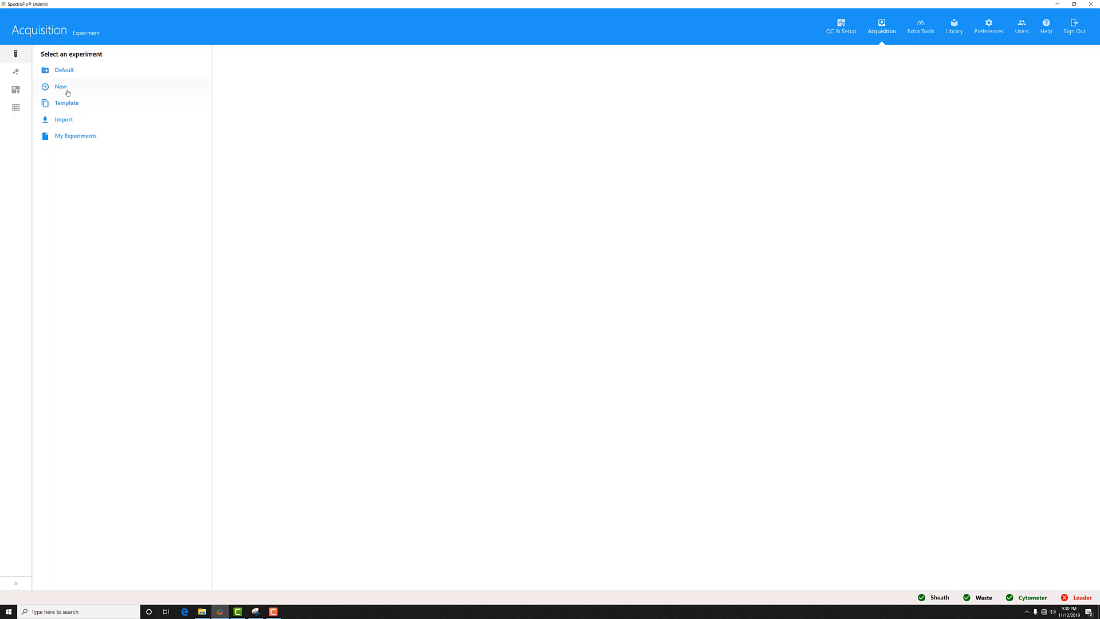
left_click(67, 92)
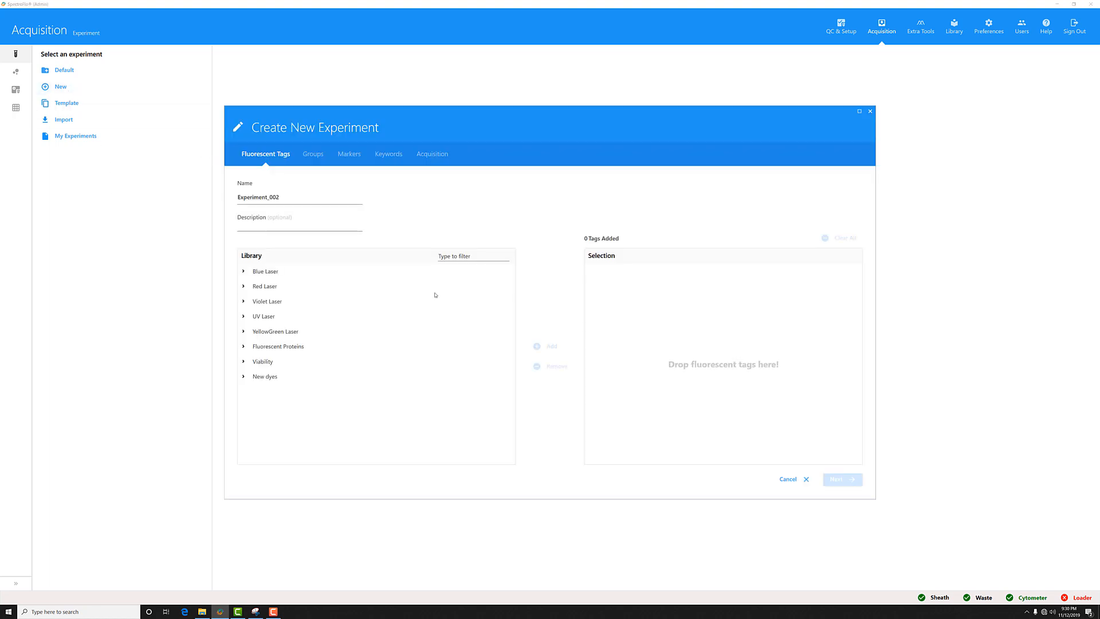
left_click(467, 258)
type("alexa")
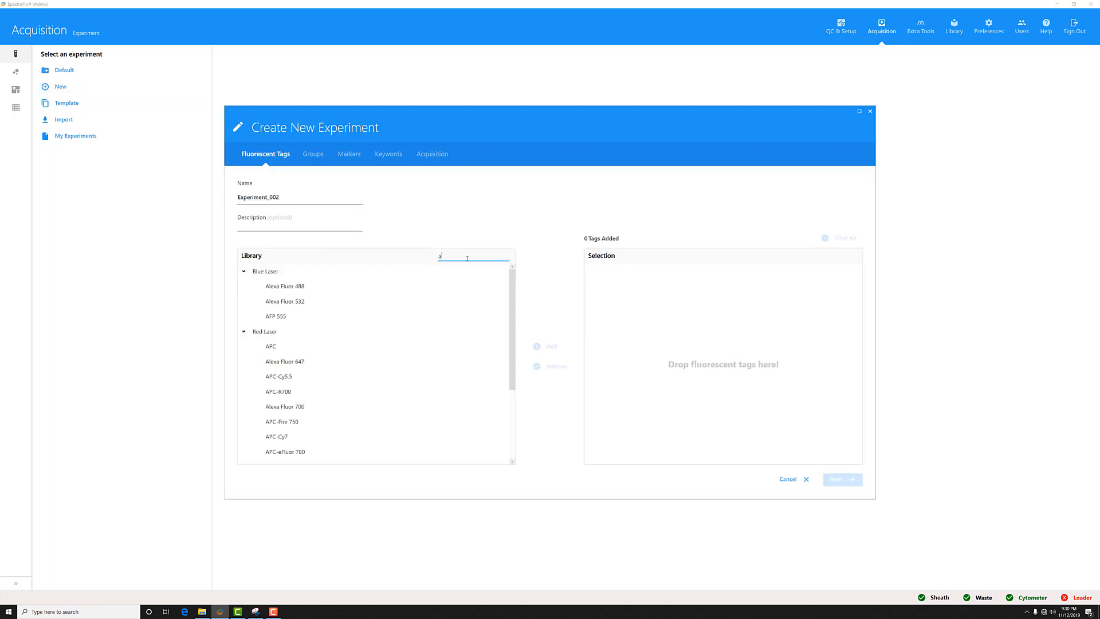
double_click(339, 301)
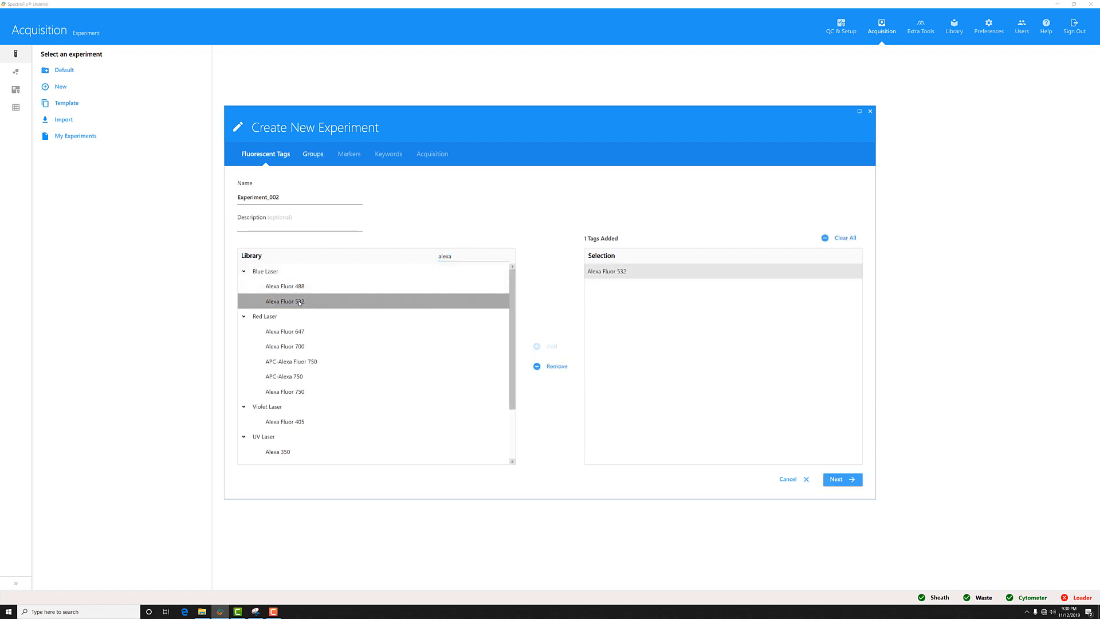
double_click(313, 347)
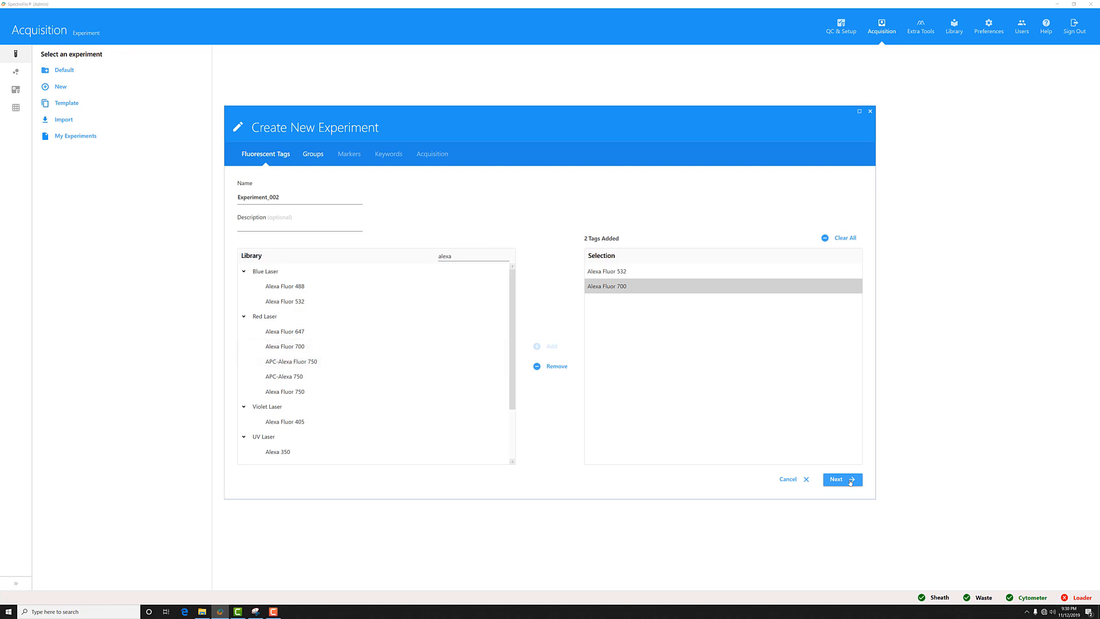
Create a reference group with the control type of Alexa Fluor 532 and Alexa Fluor 700 set to Beads, keeping the unstained control as Cells
left_click(842, 479)
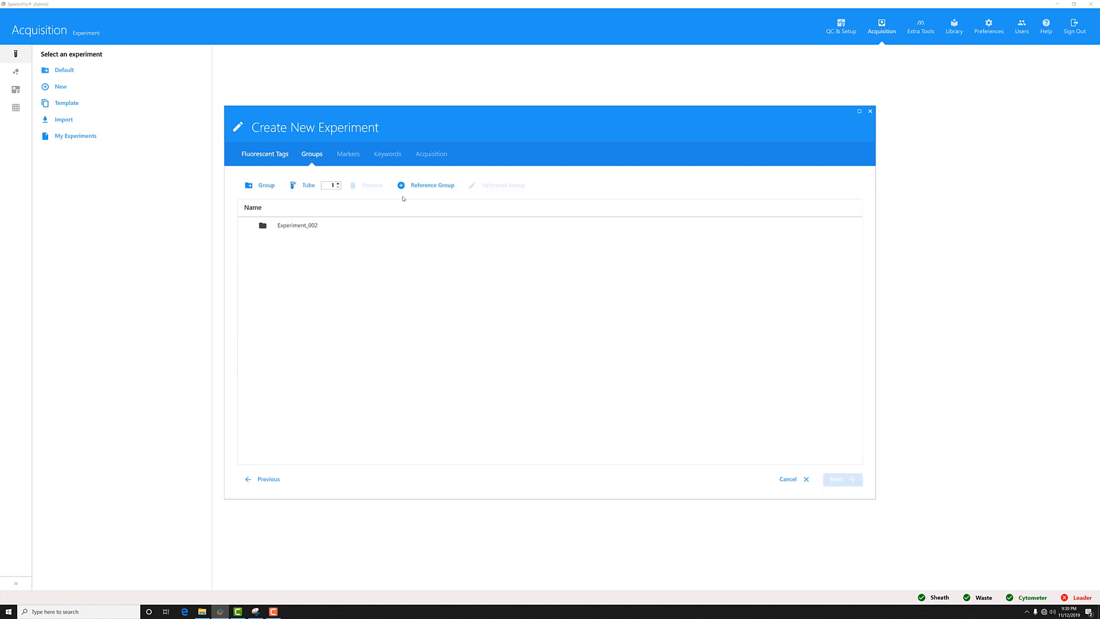
left_click(412, 189)
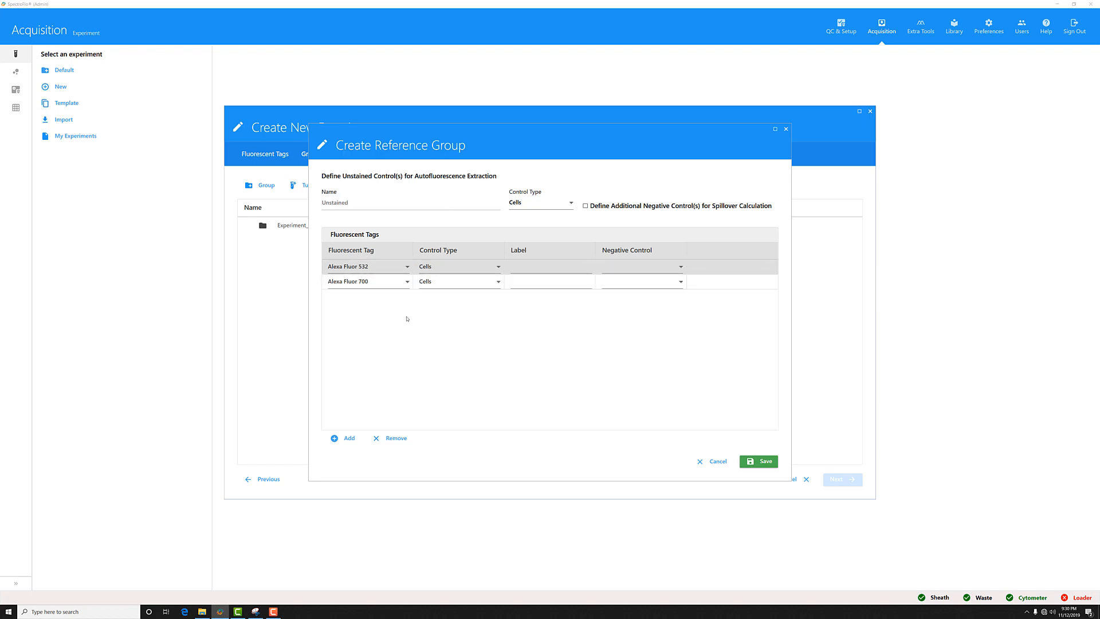
left_click(468, 267)
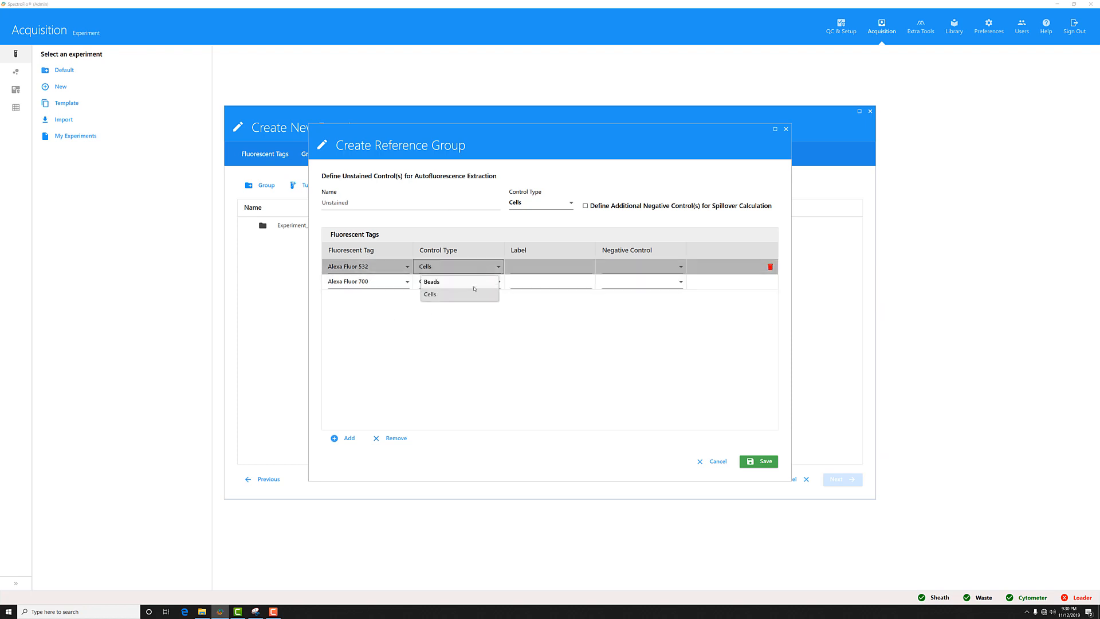
left_click(474, 283)
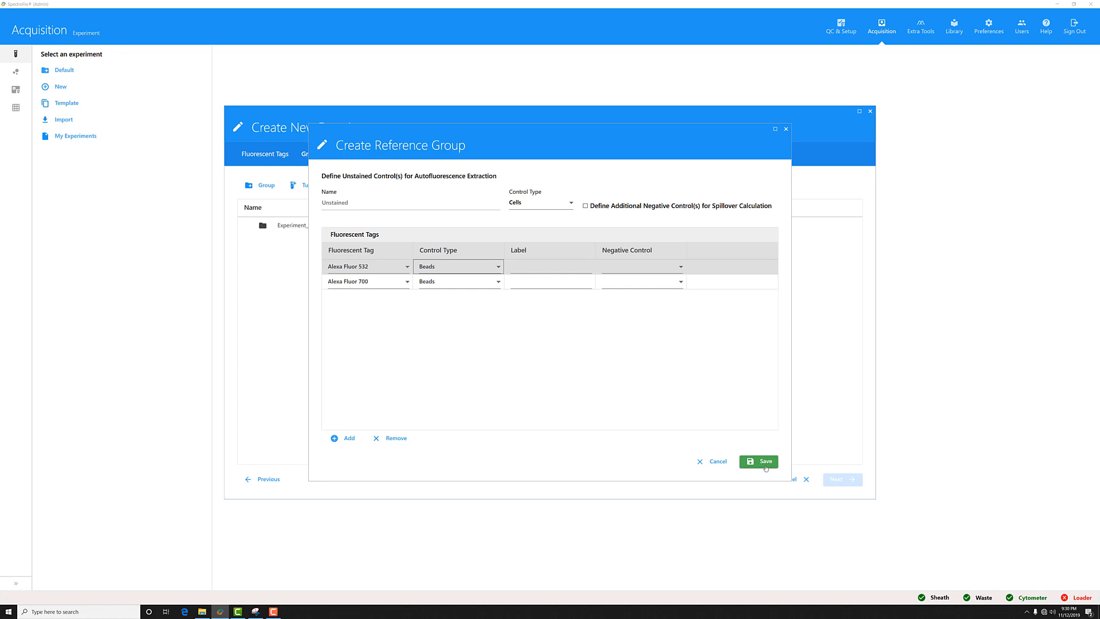
left_click(755, 461)
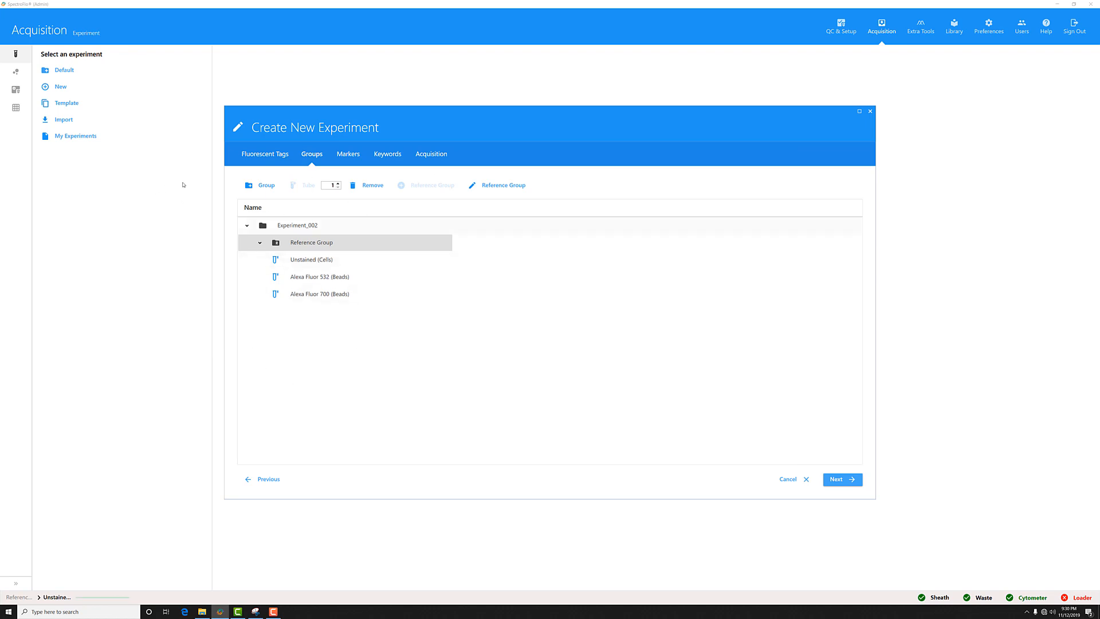
Add a sample group with one tube to the experiment and name it "multicolor samples"
left_click(267, 187)
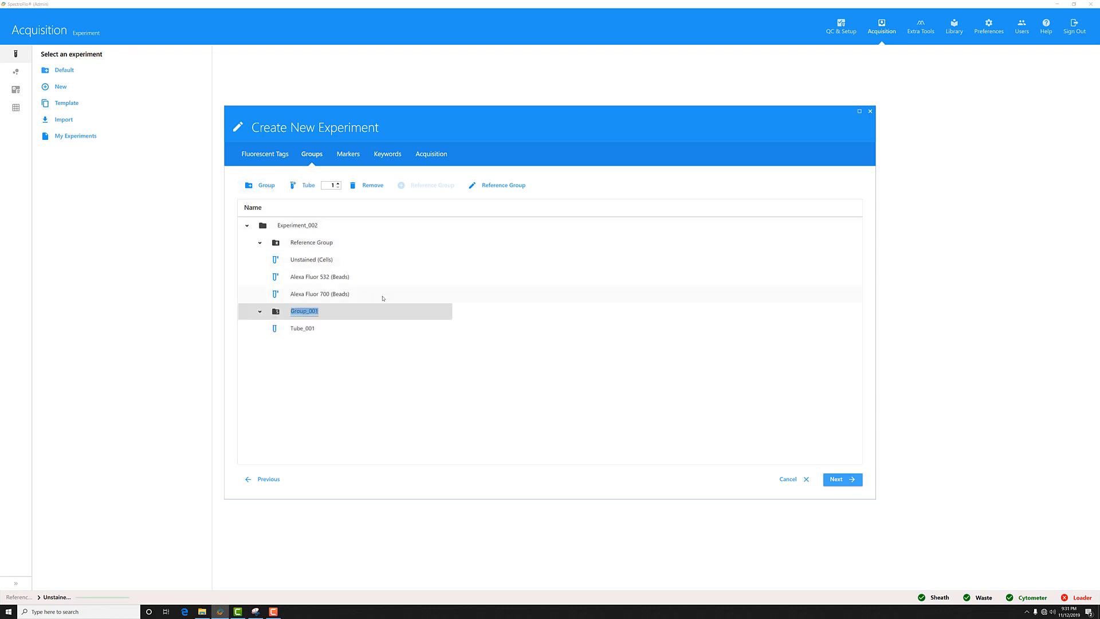
type("multicolor samples")
key("Return")
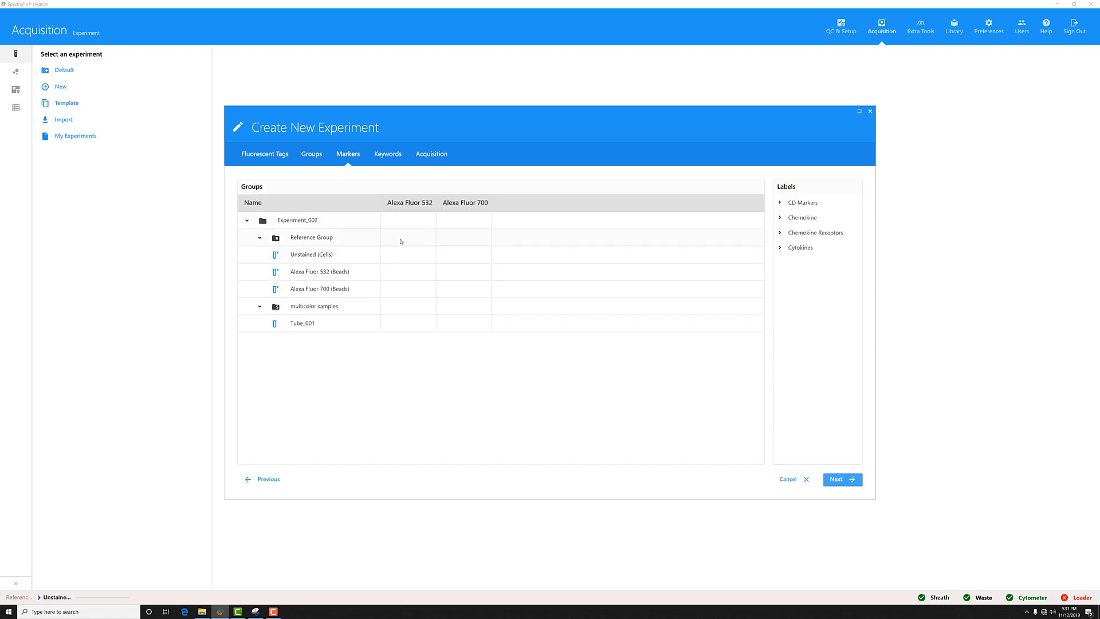
Label the multicolor samples group with marker cd8 for Alexa Fluor 532 and cd27 for Alexa Fluor 700
left_click(411, 306)
type("cd8")
key("Tab")
type("cd27")
key("Return")
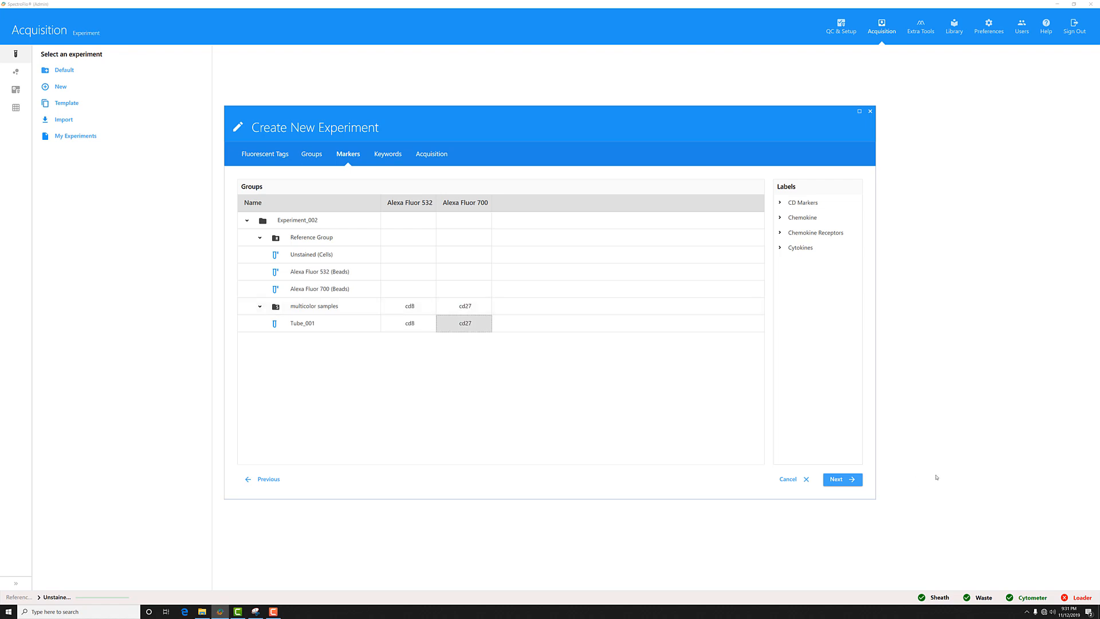
Assign the Operator and Bead Lot keywords from the Keyword Test group to Tube_001
left_click(846, 479)
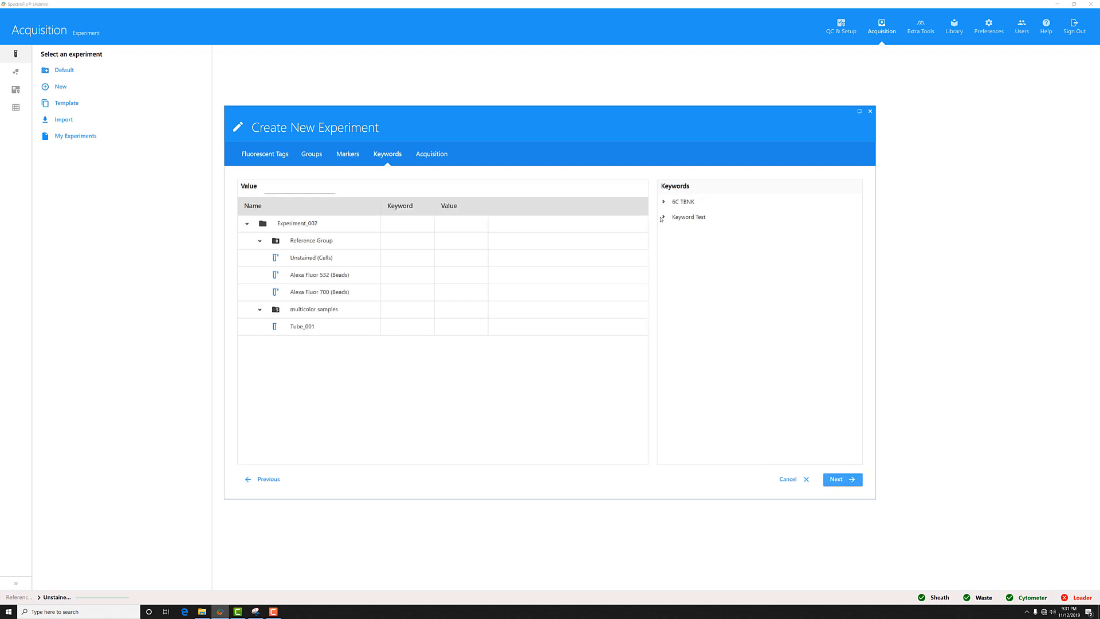
left_click(663, 218)
left_click_drag(690, 231, 504, 315)
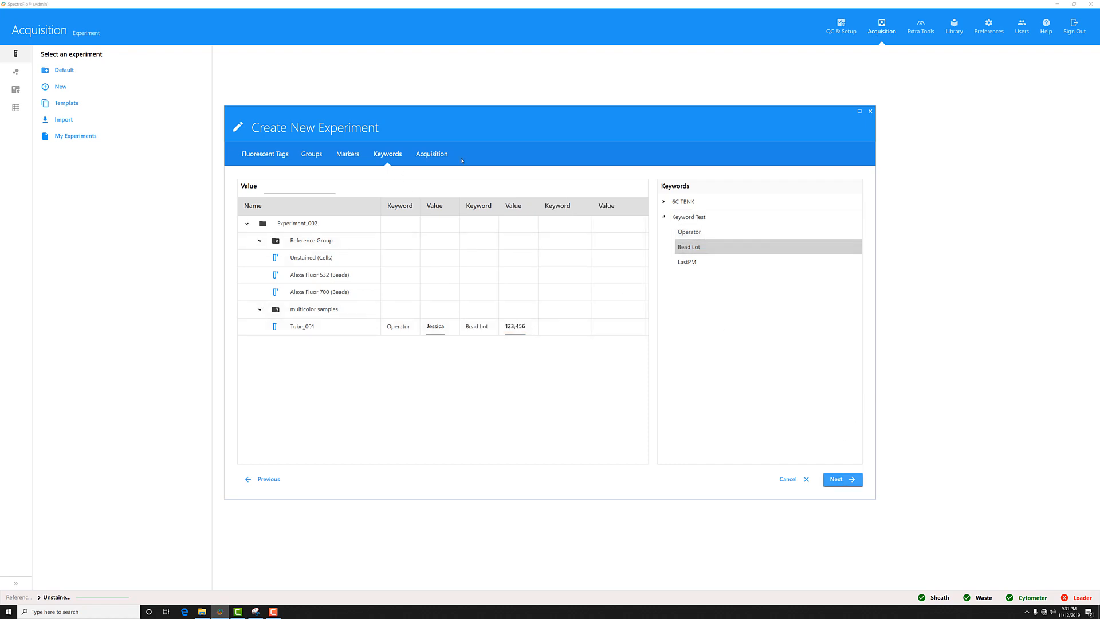
Set the stopping gate to P1 and the events to record to 3,000 for the whole experiment
left_click(438, 158)
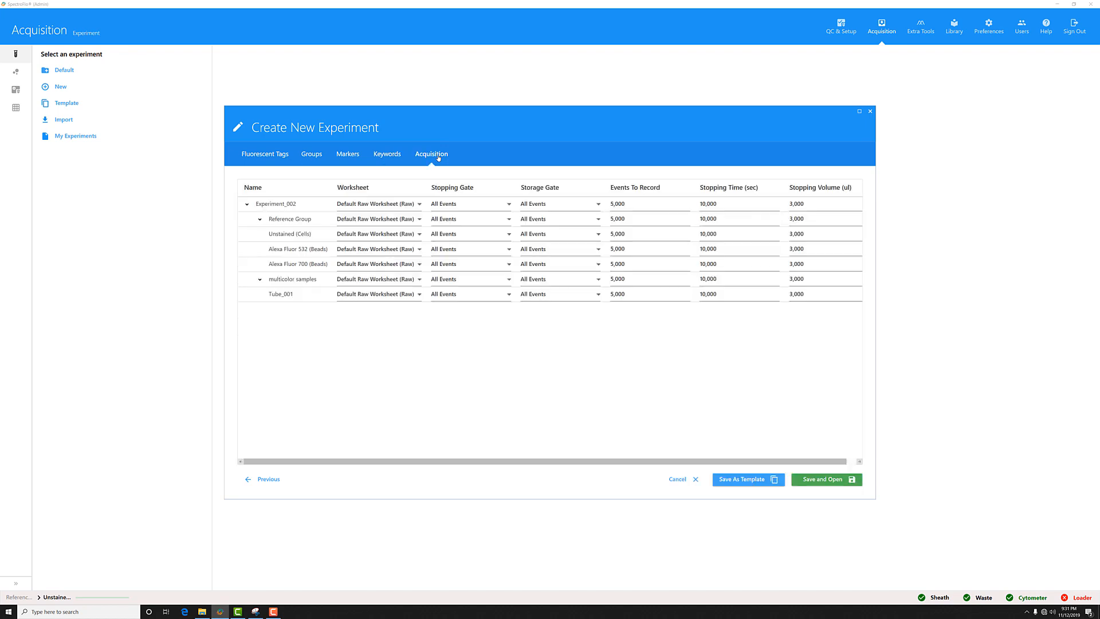
left_click(466, 208)
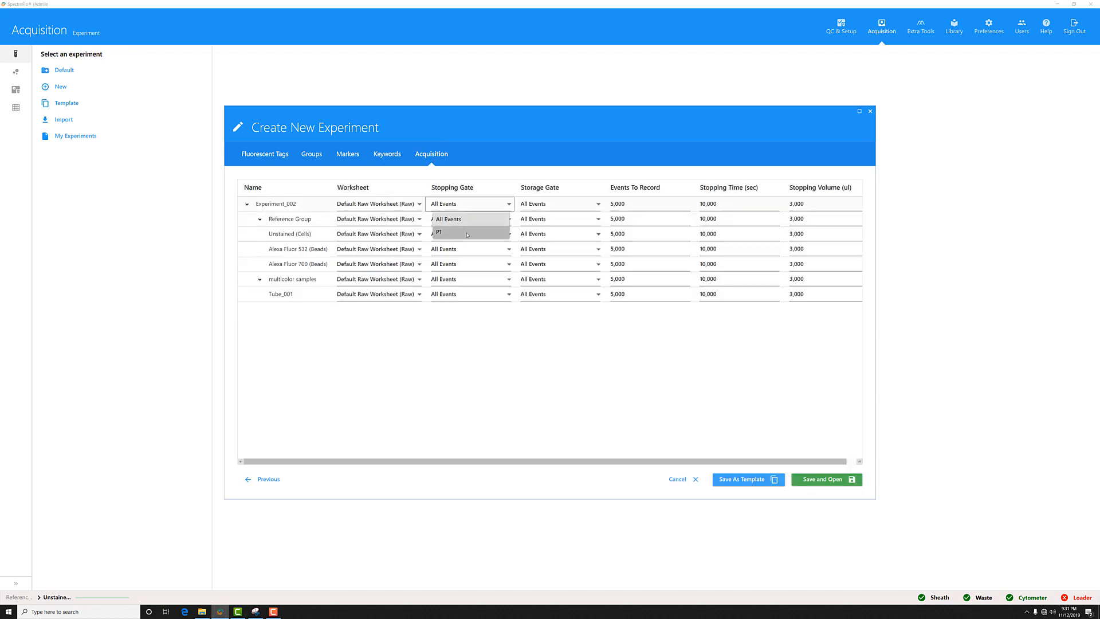
left_click(468, 233)
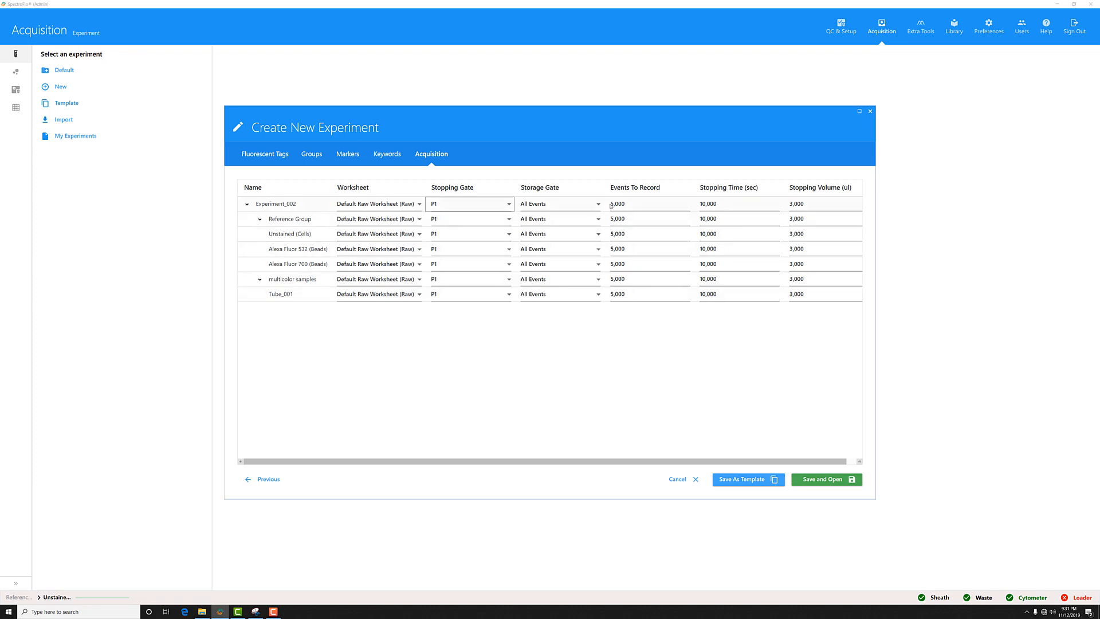
left_click_drag(631, 204, 513, 195)
key("BackSpace")
type("3000")
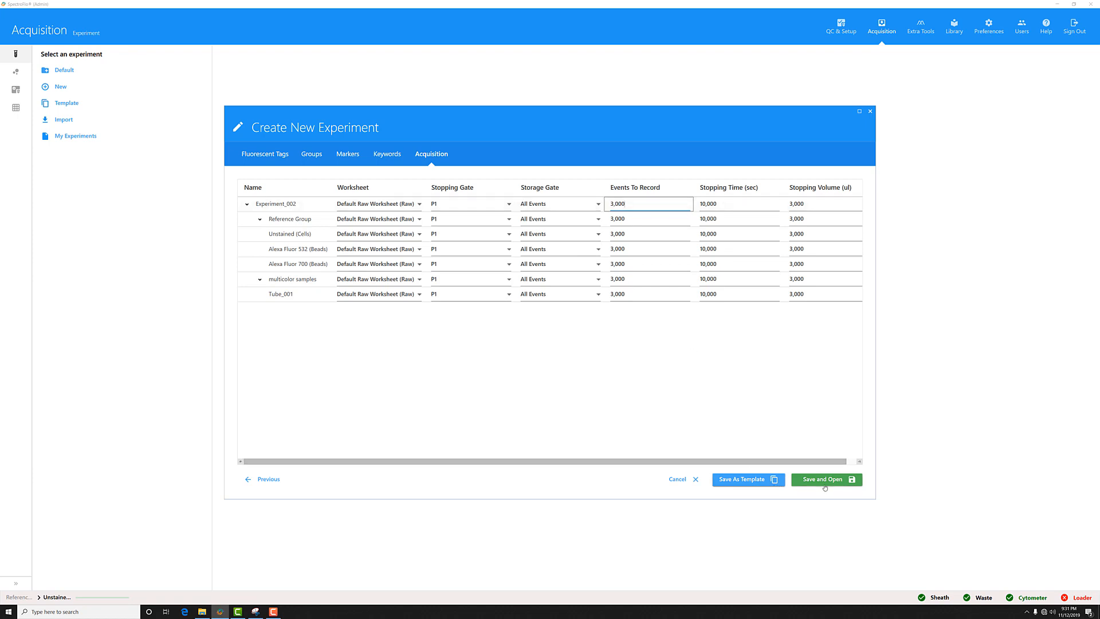
Save and open the new experiment, and expand its multicolor samples group
left_click(827, 481)
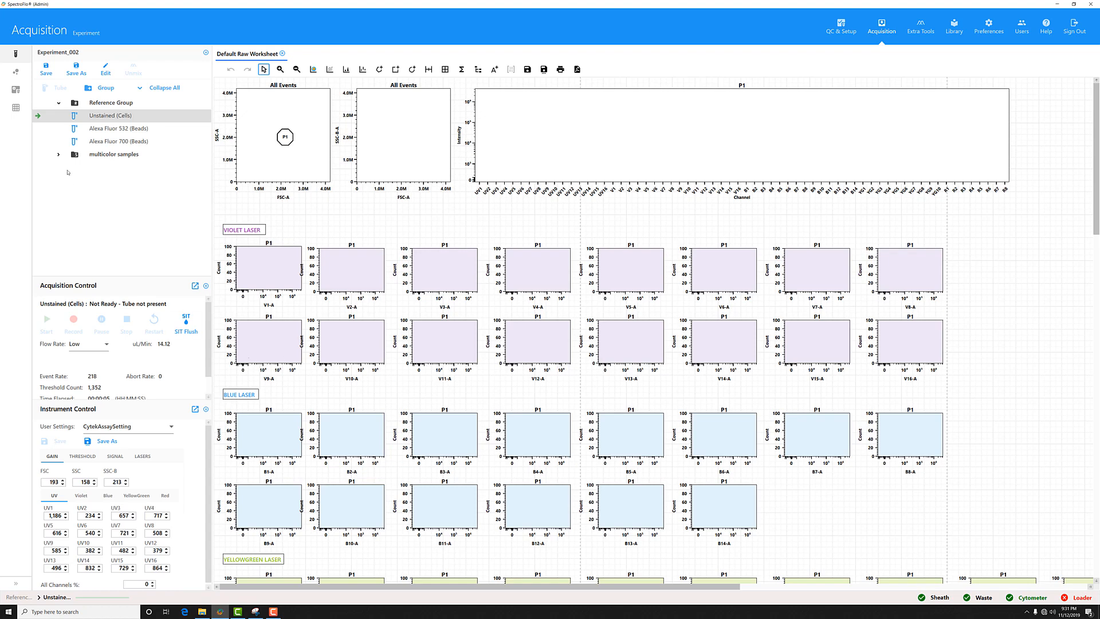
left_click(59, 154)
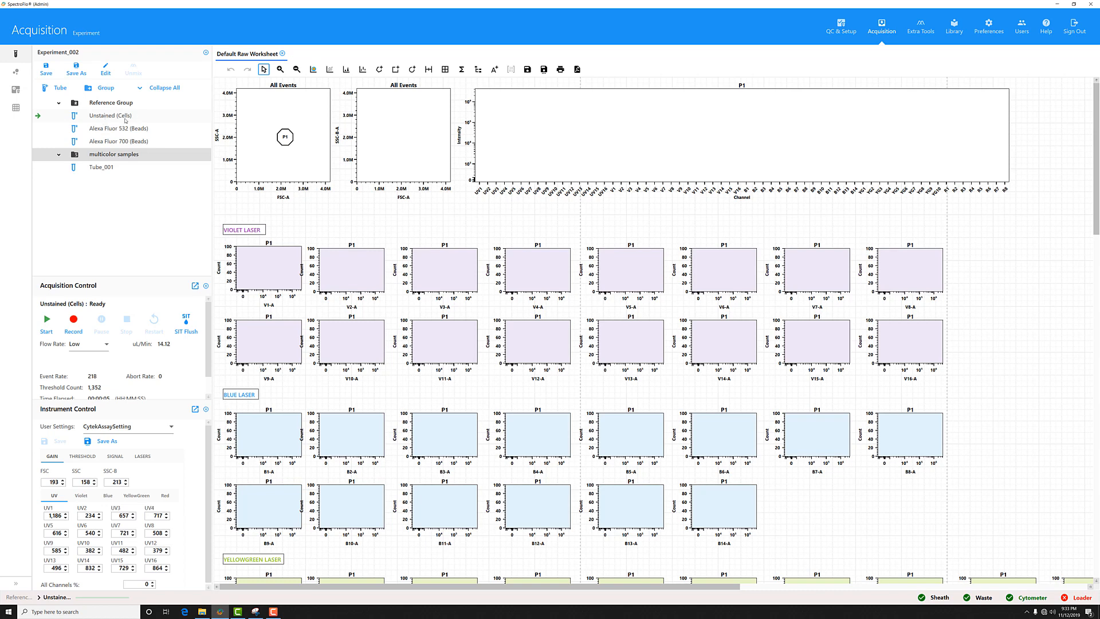
Start the Unstained (Cells) control, set the flow rate to Medium, and record it
left_click(46, 319)
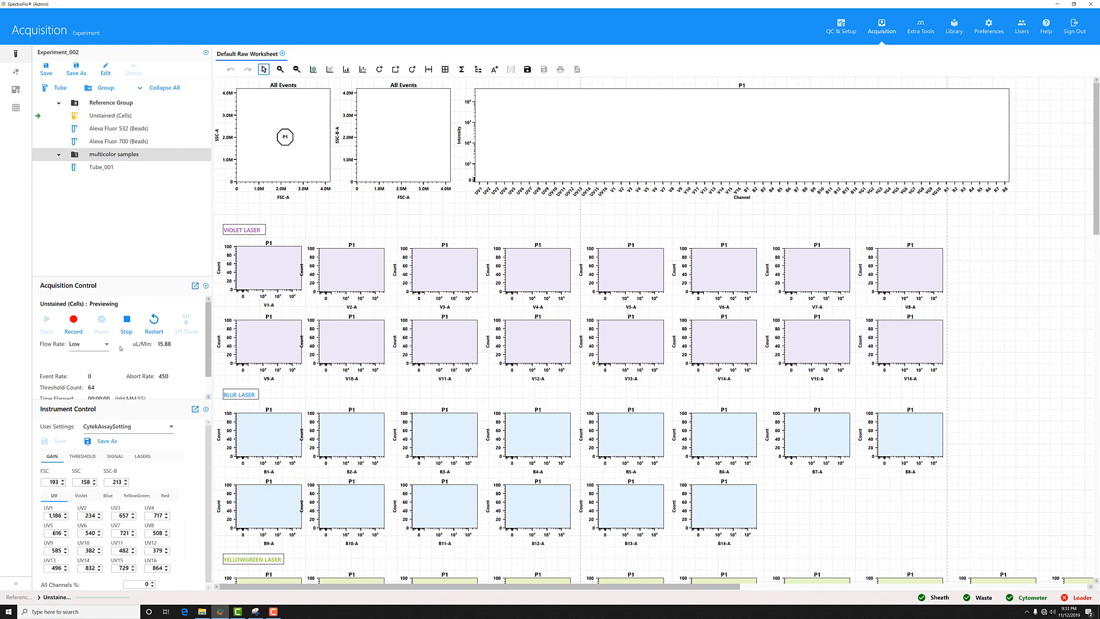
left_click(95, 349)
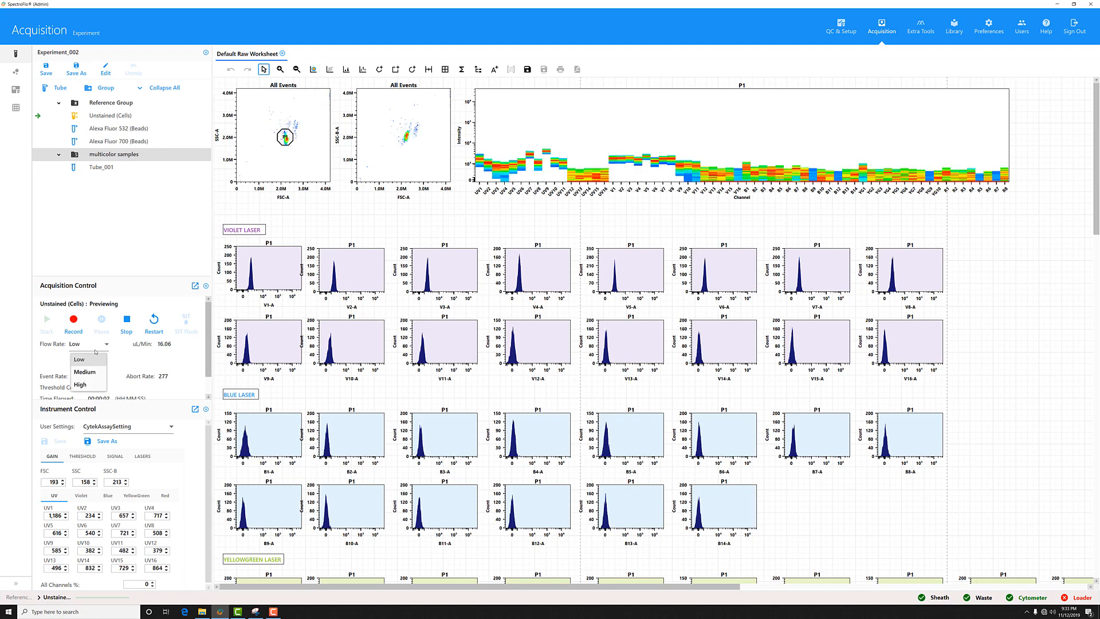
left_click(96, 374)
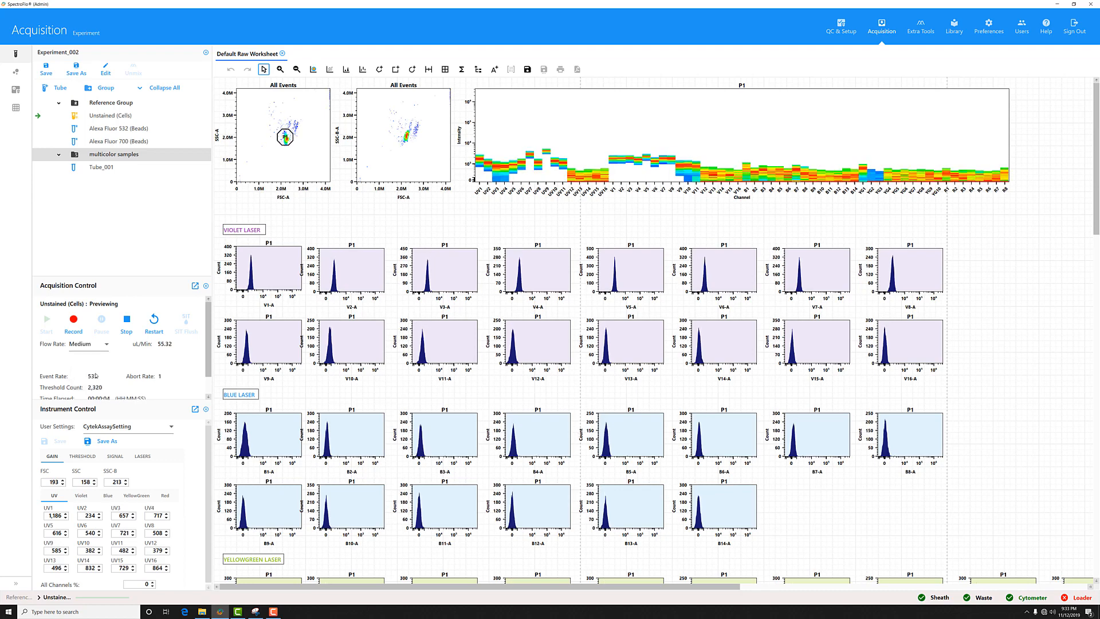
left_click(73, 321)
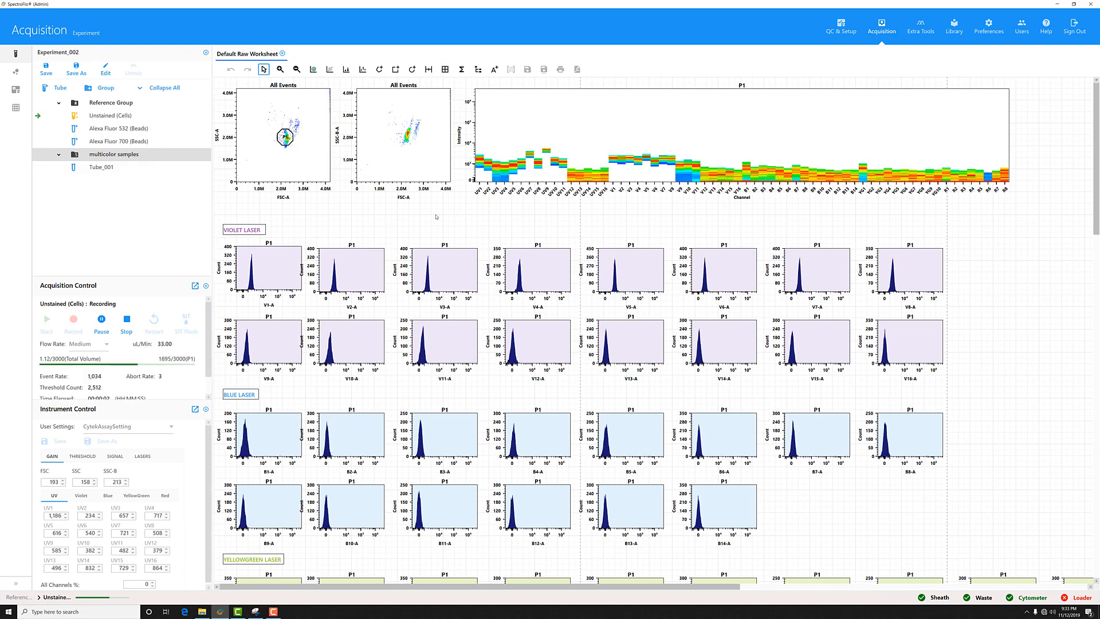
scroll(478, 211, "down", 3)
scroll(478, 211, "down", 3)
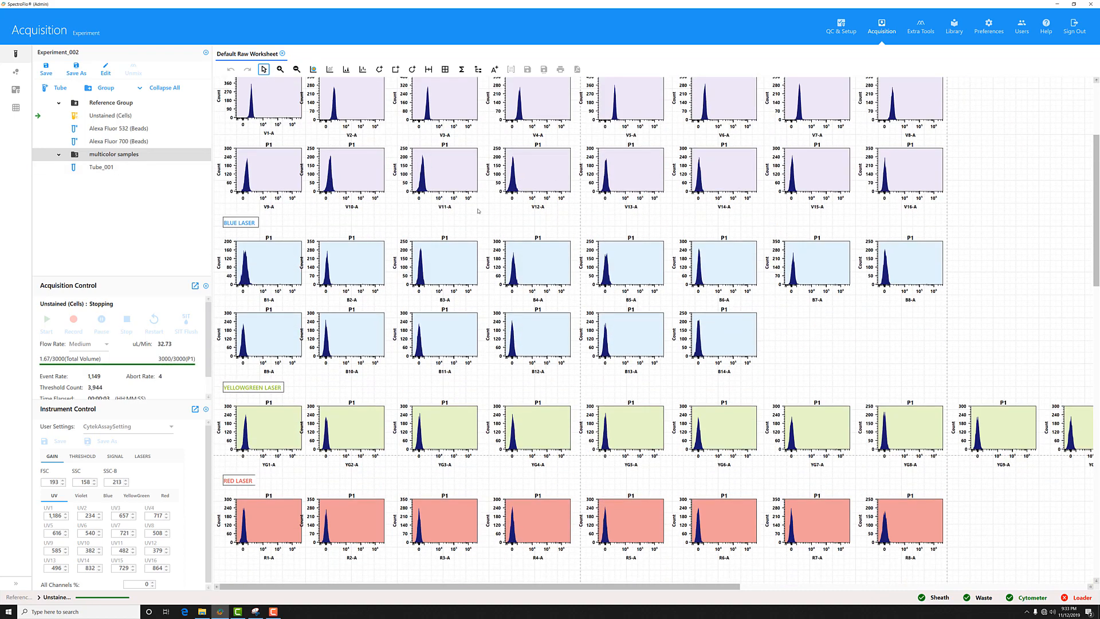
scroll(478, 211, "up", 6)
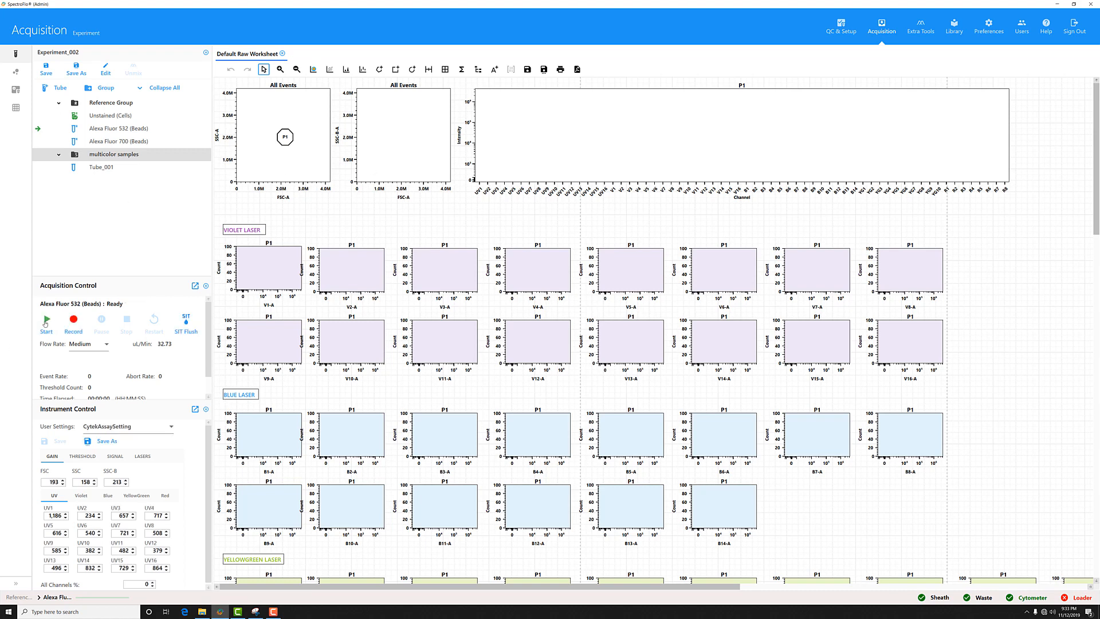
Preview and record the Alexa Fluor 532 (Beads) and Alexa Fluor 700 (Beads) reference controls
left_click(45, 319)
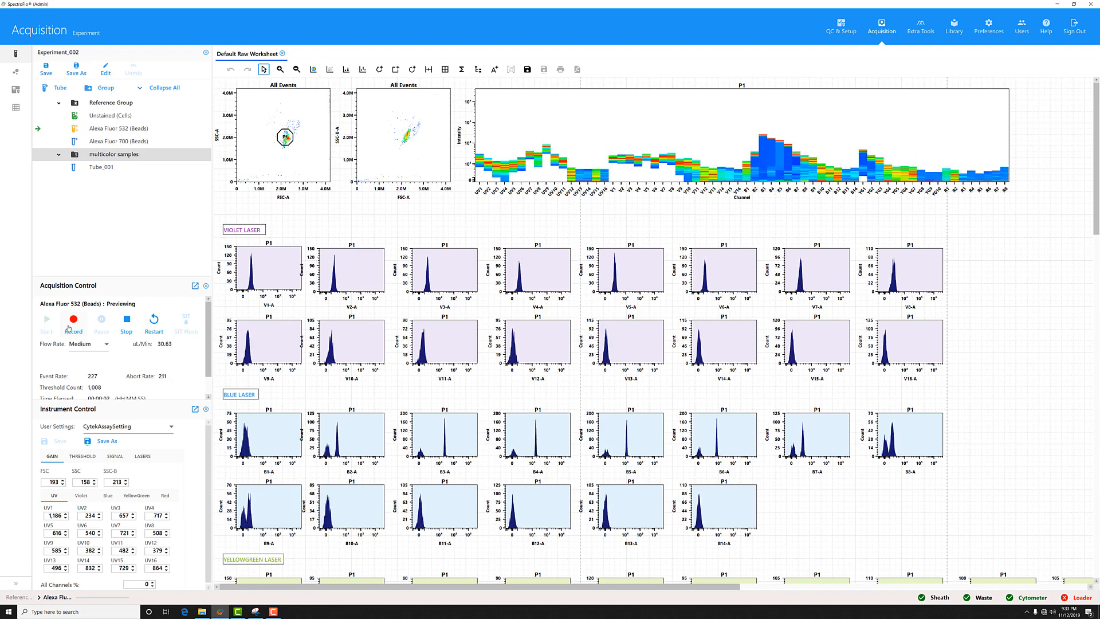
left_click(68, 327)
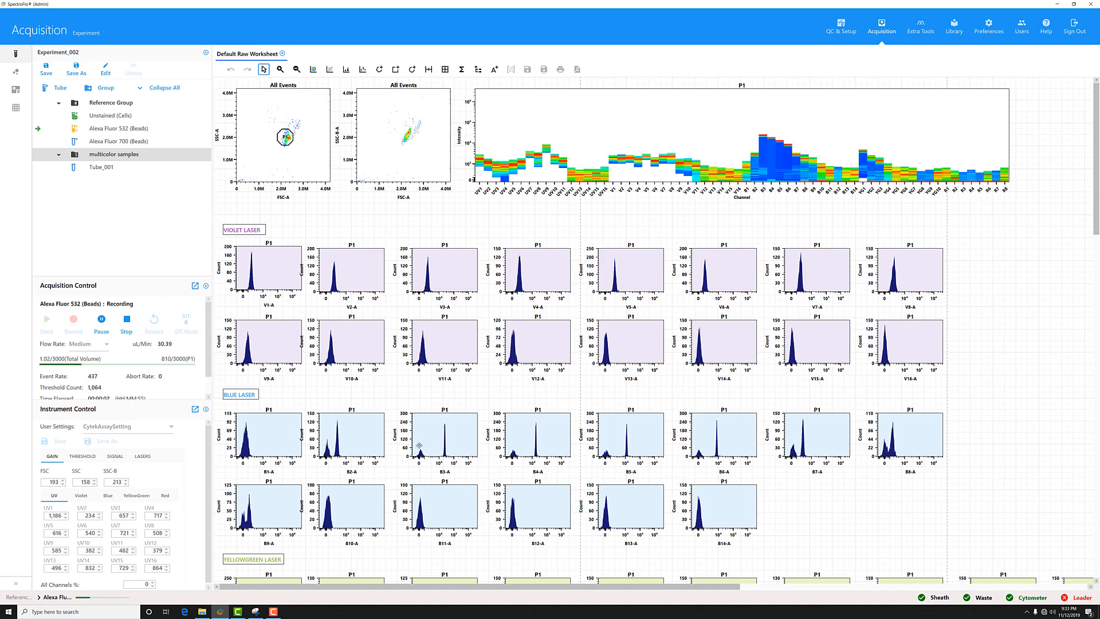
scroll(514, 465, "down", 3)
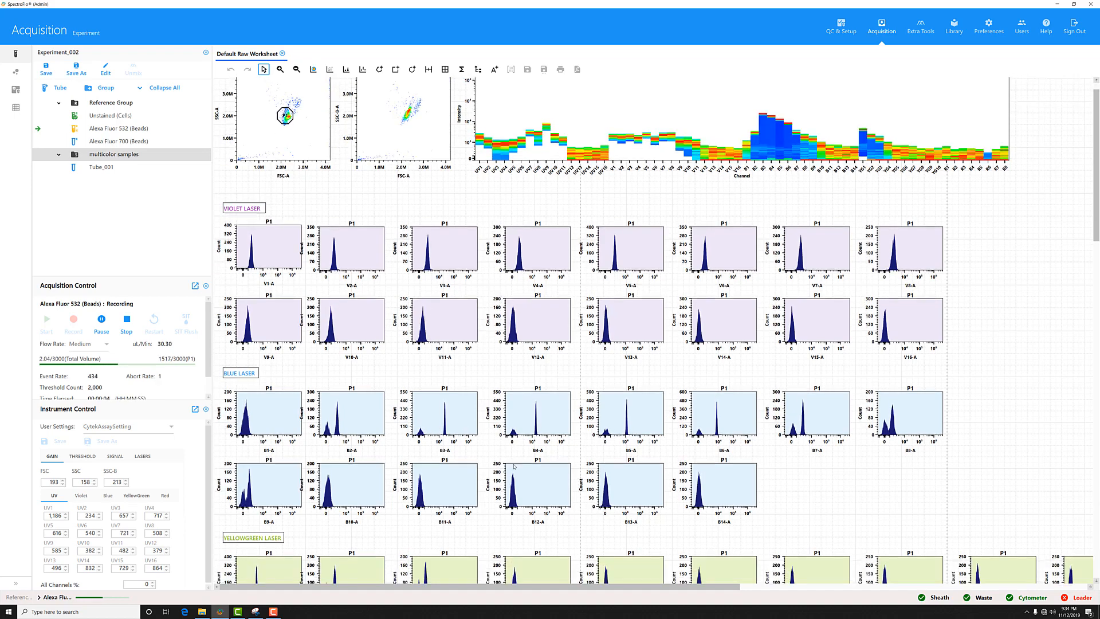
scroll(514, 464, "up", 3)
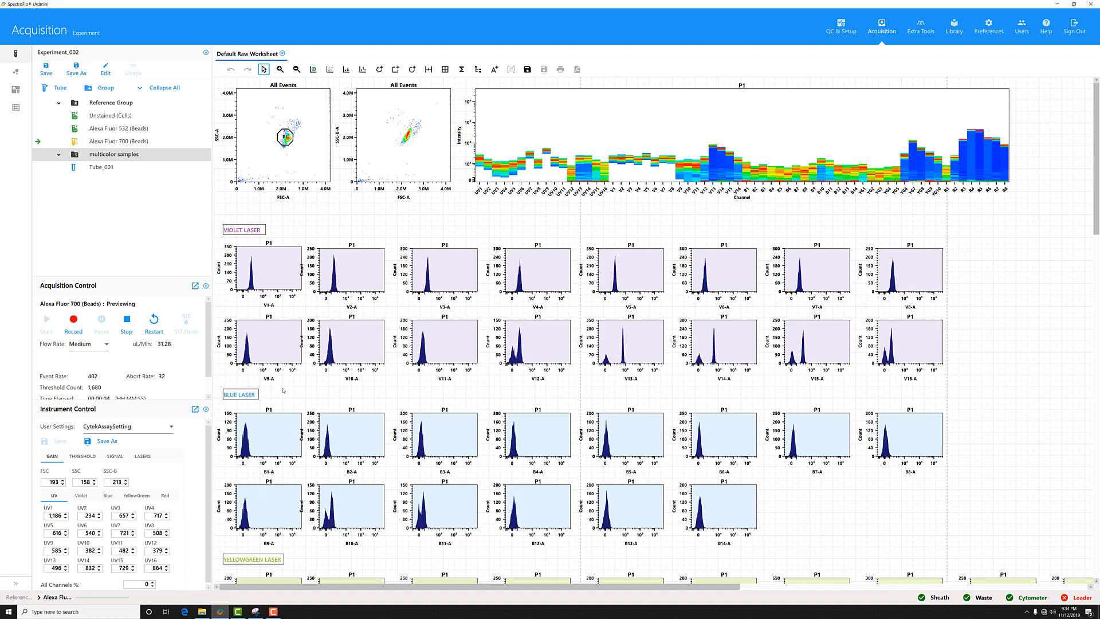
left_click(70, 328)
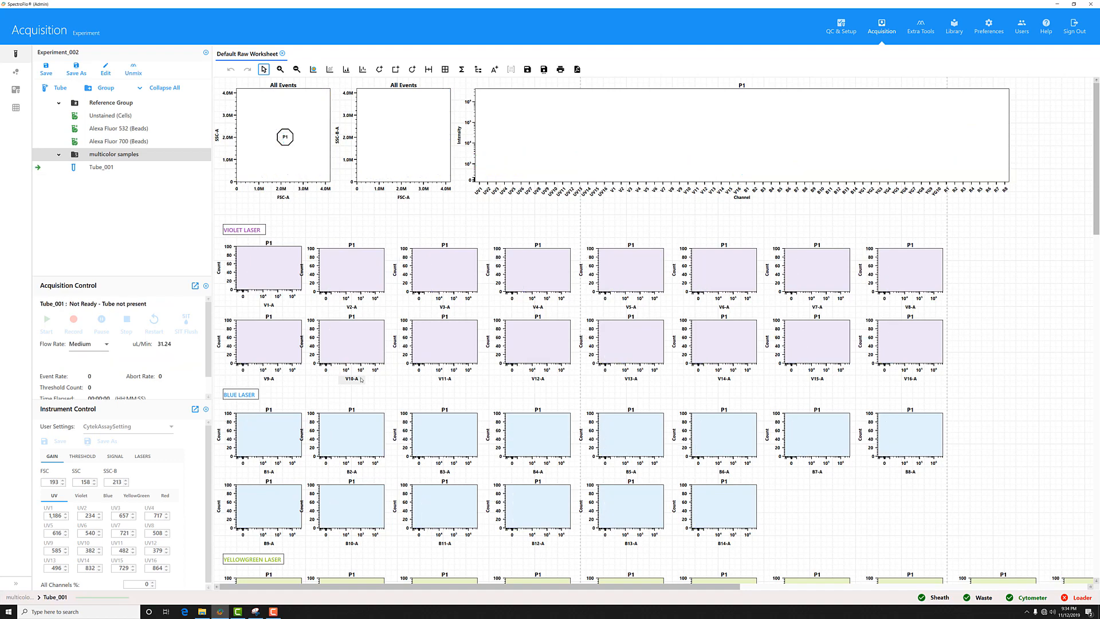
Start unmixing with the experiment's own controls and move the P1 gates onto the main population in the stained and unstained scatter plots
left_click(134, 74)
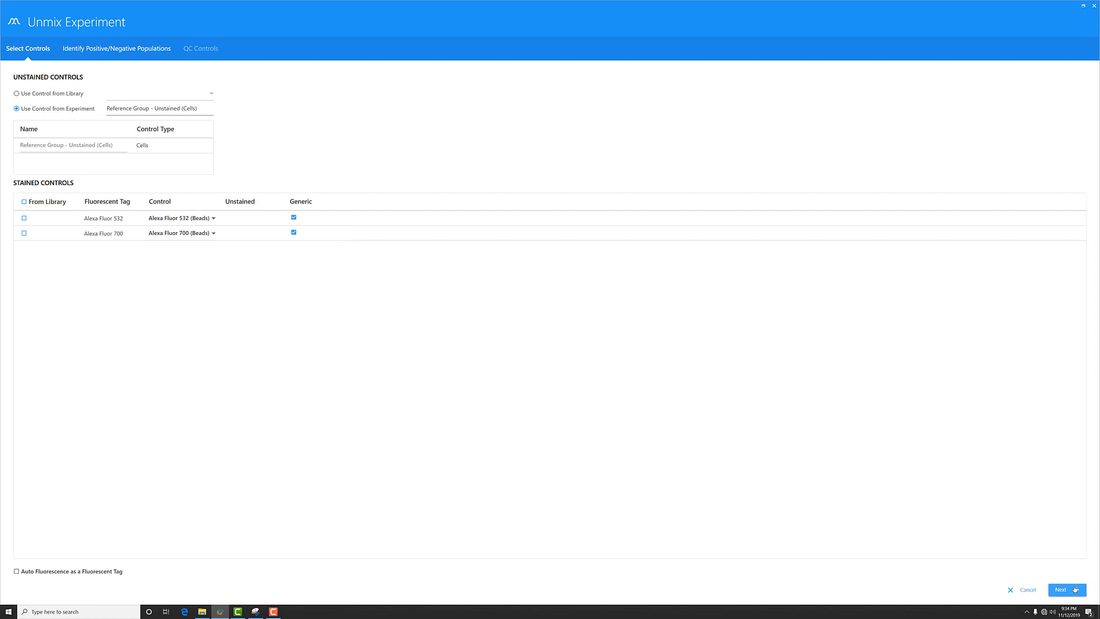
left_click(1066, 590)
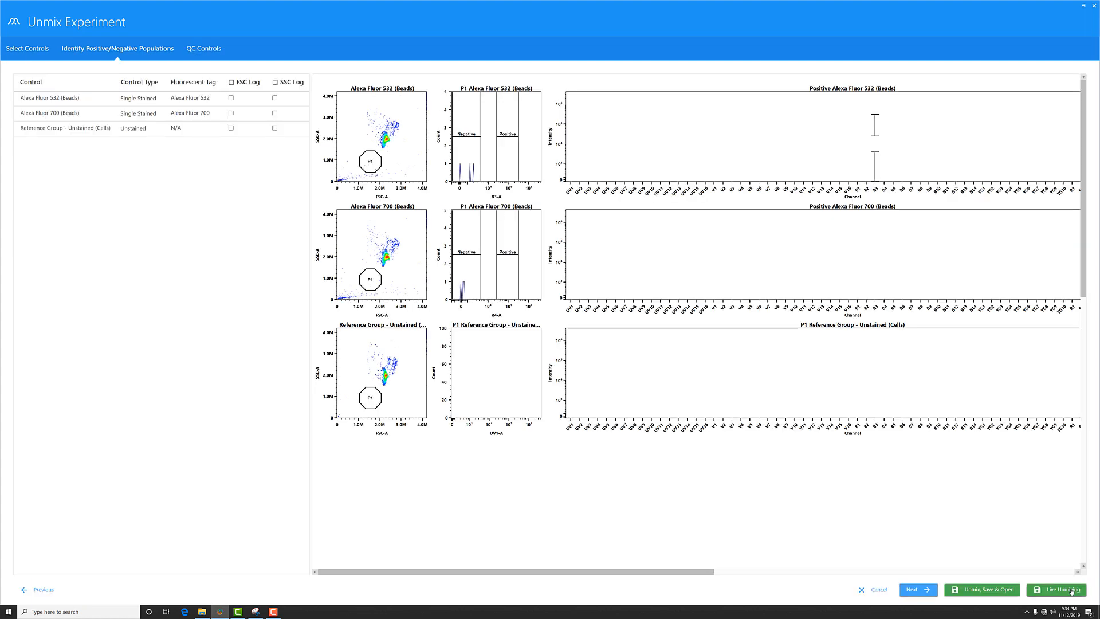
left_click(377, 168)
left_click_drag(378, 165, 391, 148)
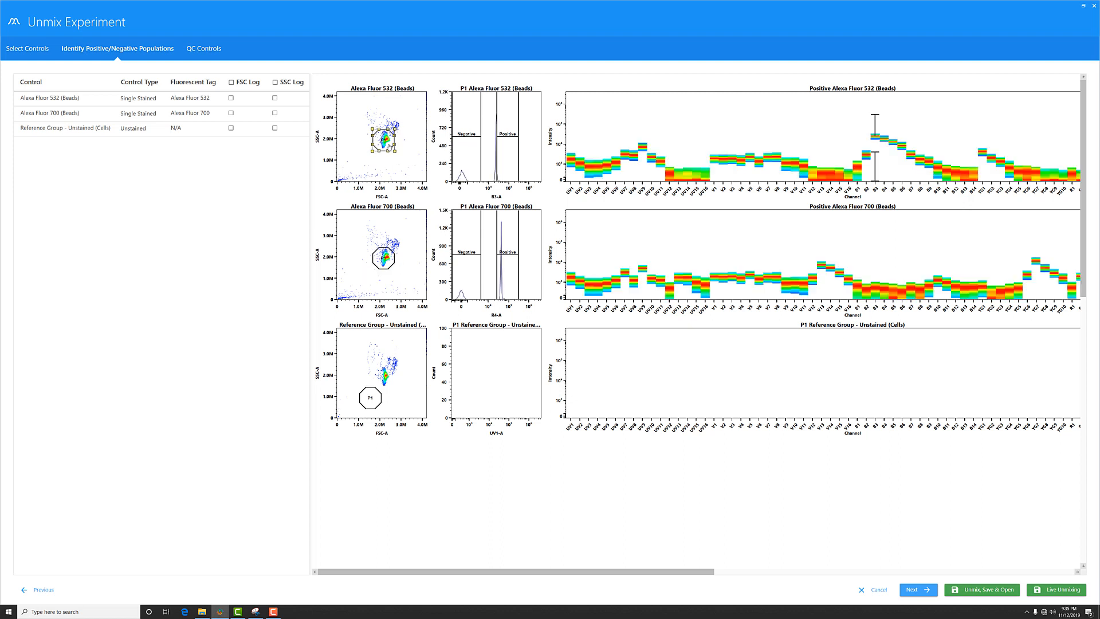
left_click(378, 407)
left_click_drag(377, 407, 389, 387)
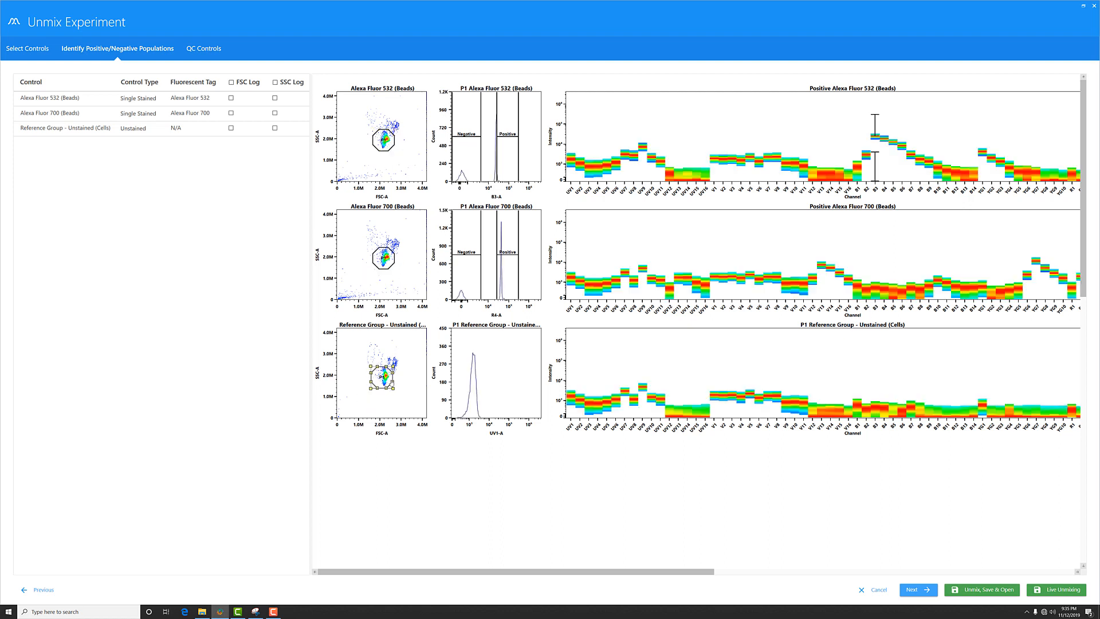
Position the Positive and Negative interval gates over the peaks in the Alexa Fluor 532 and Alexa Fluor 700 histograms
left_click_drag(472, 169, 508, 169)
left_click(514, 170)
left_click(461, 280)
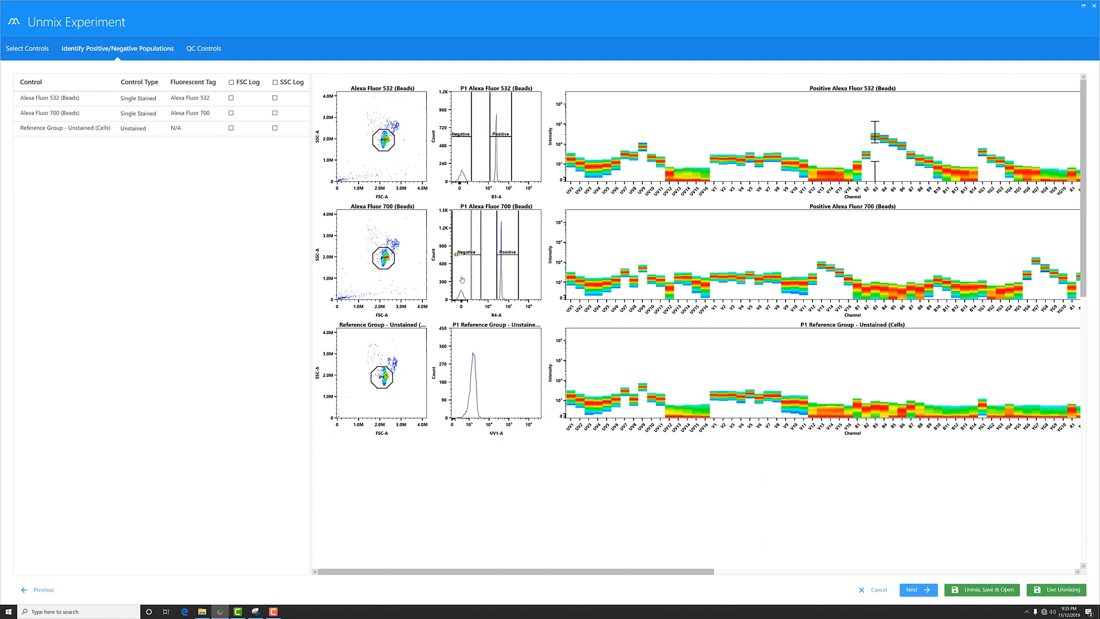
left_click_drag(462, 280, 461, 280)
left_click_drag(505, 284, 499, 298)
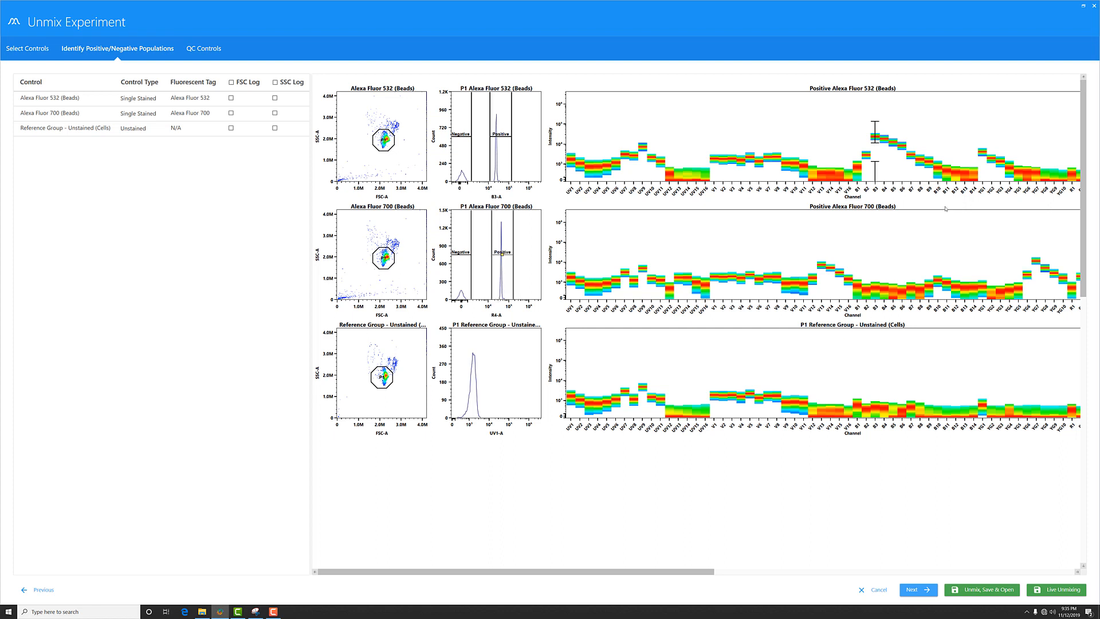
Check the controls' spectra and QC profiles, and apply live unmixing to the experiment
left_click_drag(610, 572, 680, 572)
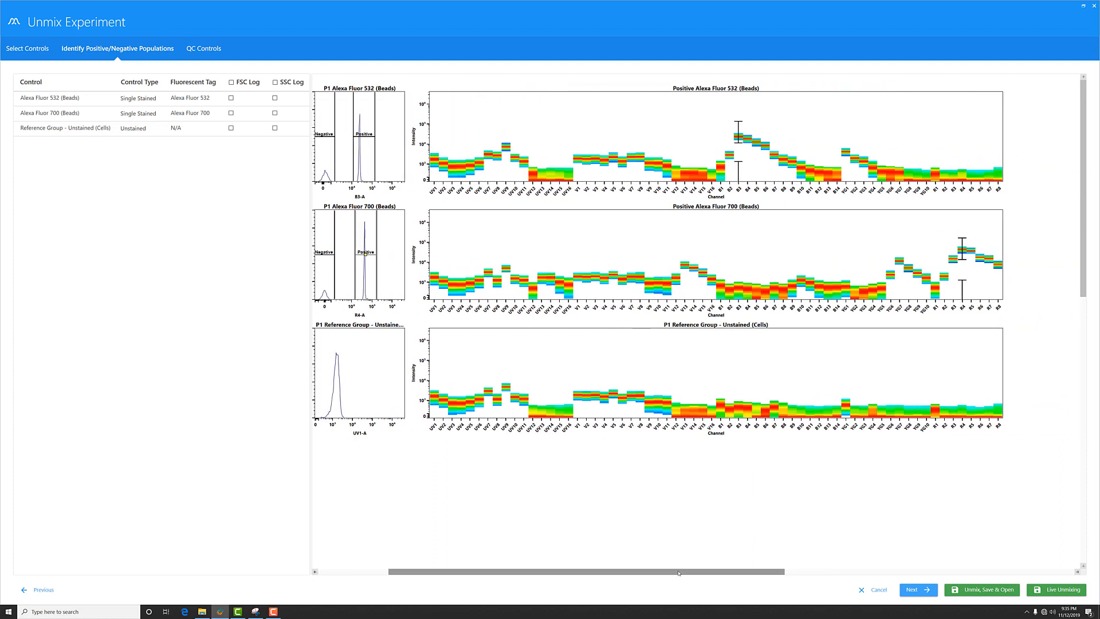
left_click(918, 590)
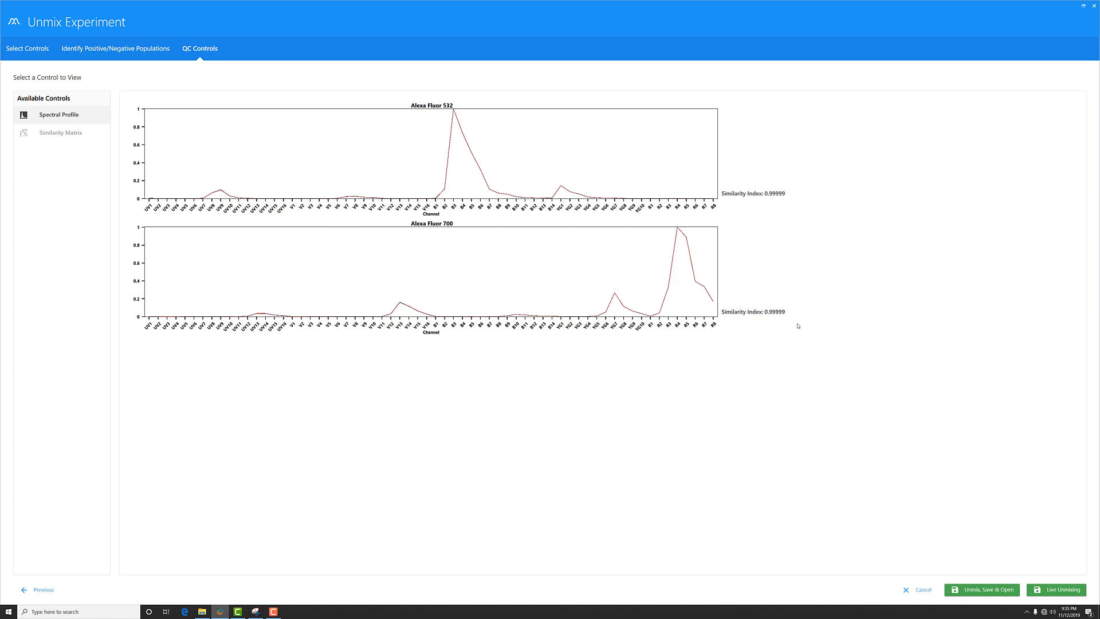
left_click(1052, 592)
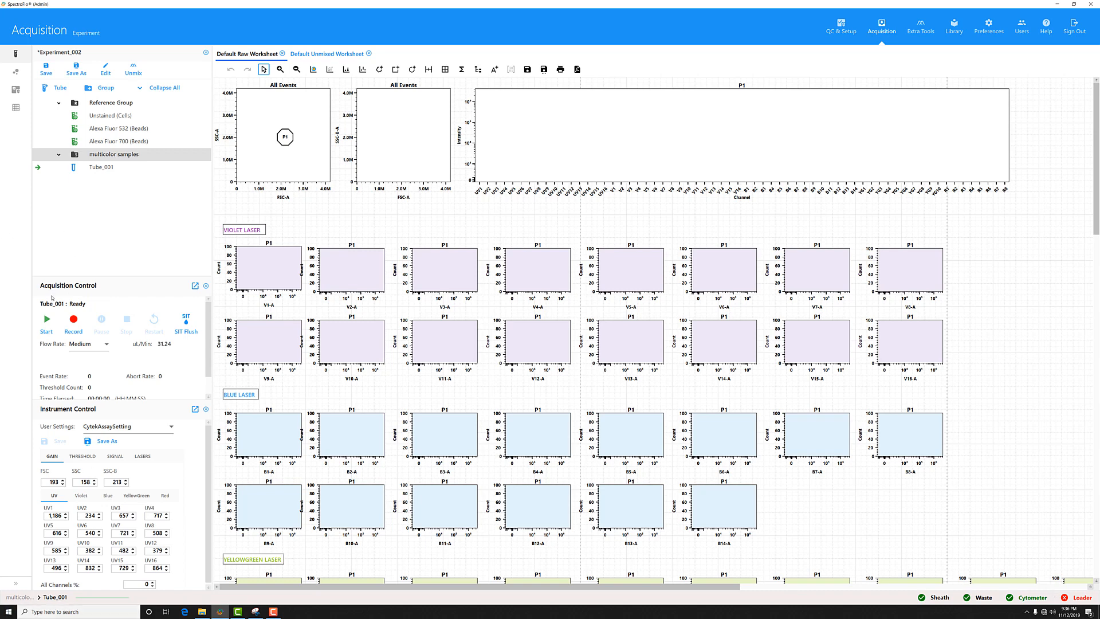
Start previewing Tube_001 and delete the existing plots from the Default Unmixed Worksheet
left_click(48, 331)
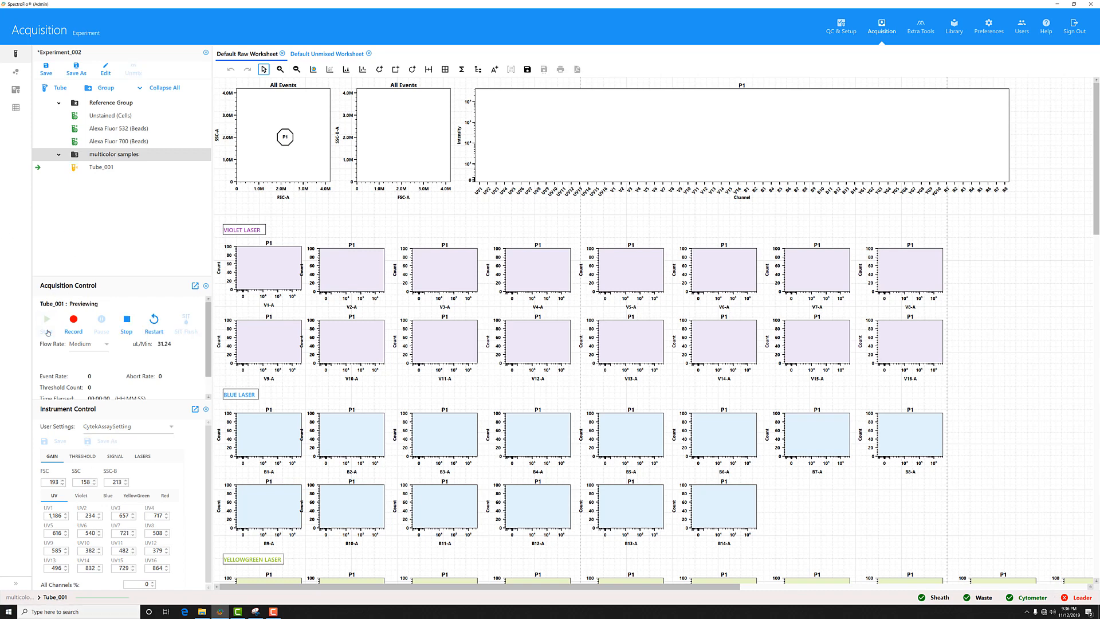
left_click(340, 55)
left_click_drag(784, 523, 183, 94)
key("Delete")
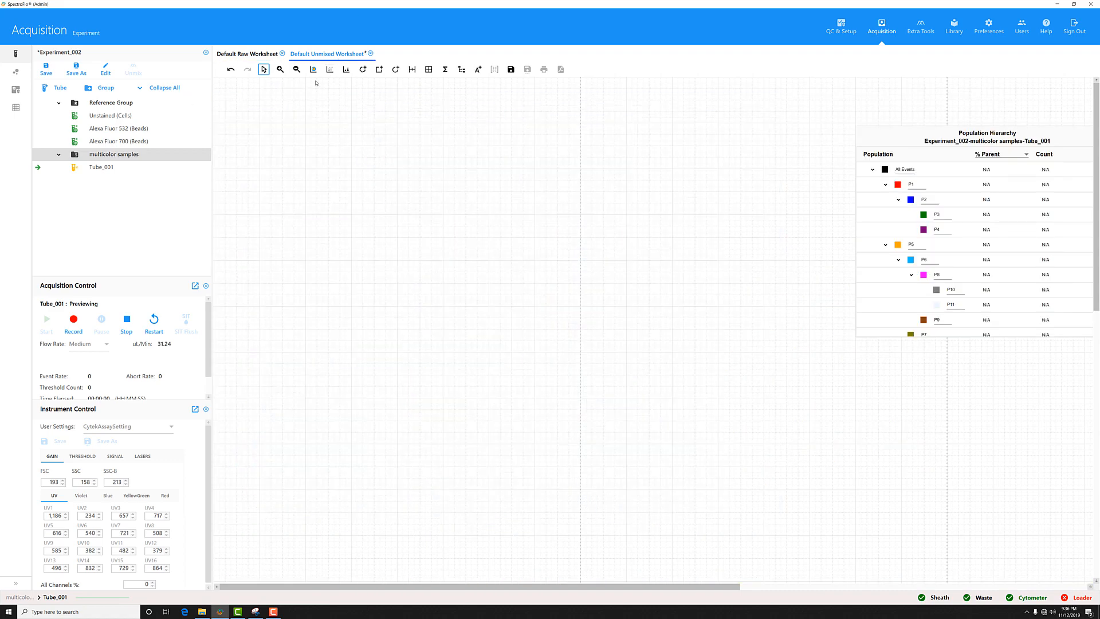
Add an FSC-A versus SSC-A dot plot, then open a child plot from its P1 gate and place it below
left_click(313, 69)
left_click(269, 112)
left_click_drag(329, 204, 332, 172)
double_click(331, 172)
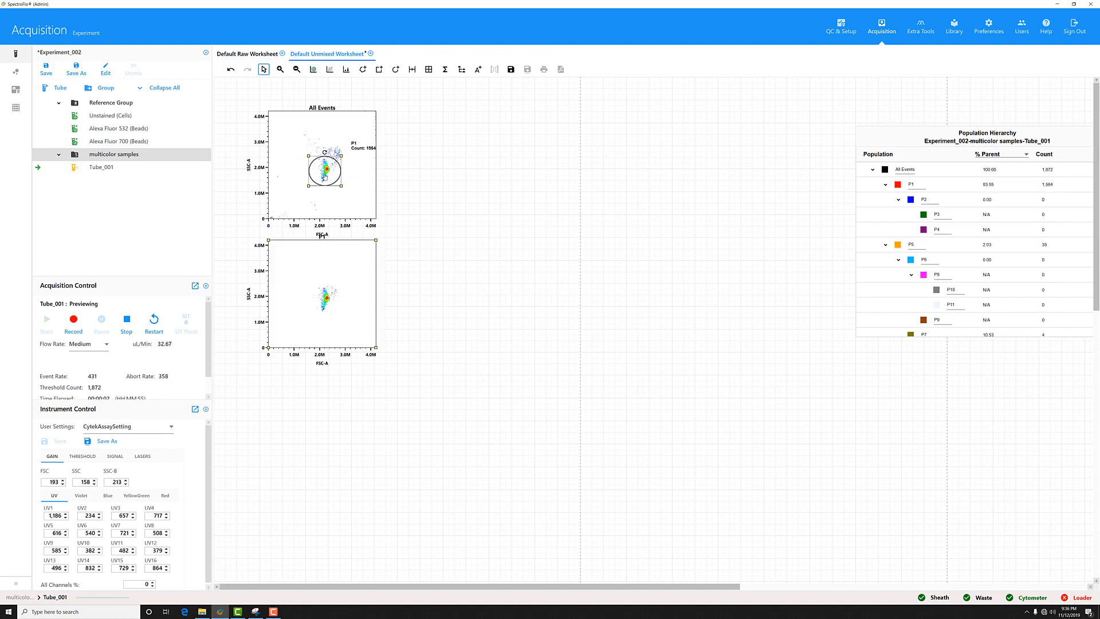
left_click(329, 330)
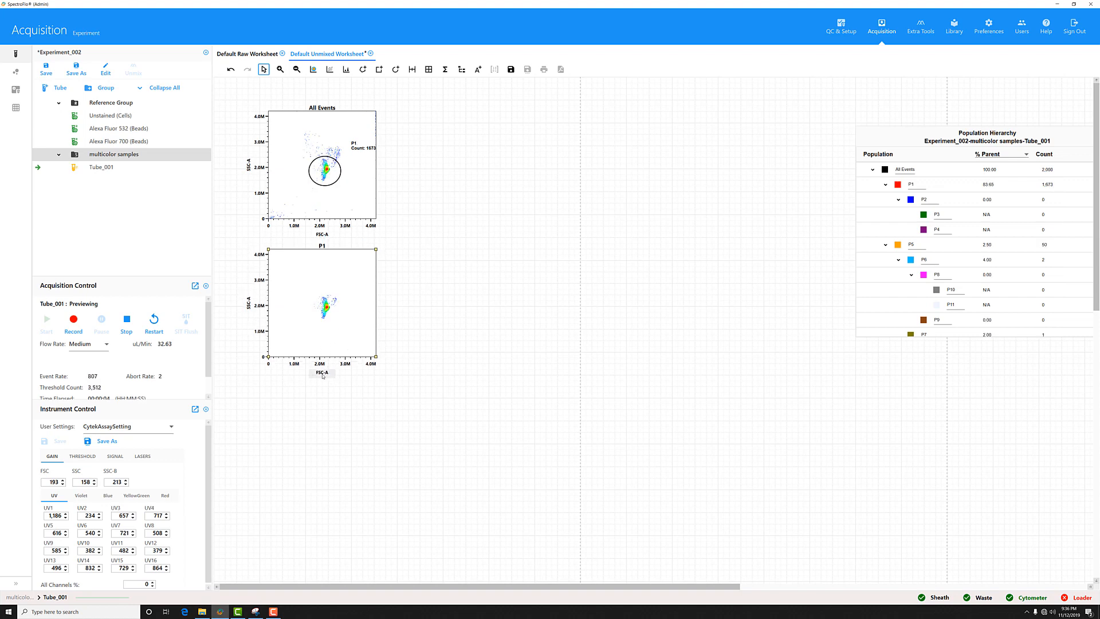
Plot P1 as cd8 Alexa Fluor 532-A on X against cd27 Alexa Fluor 700-A on Y, and record Tube_001
left_click(322, 372)
left_click(346, 467)
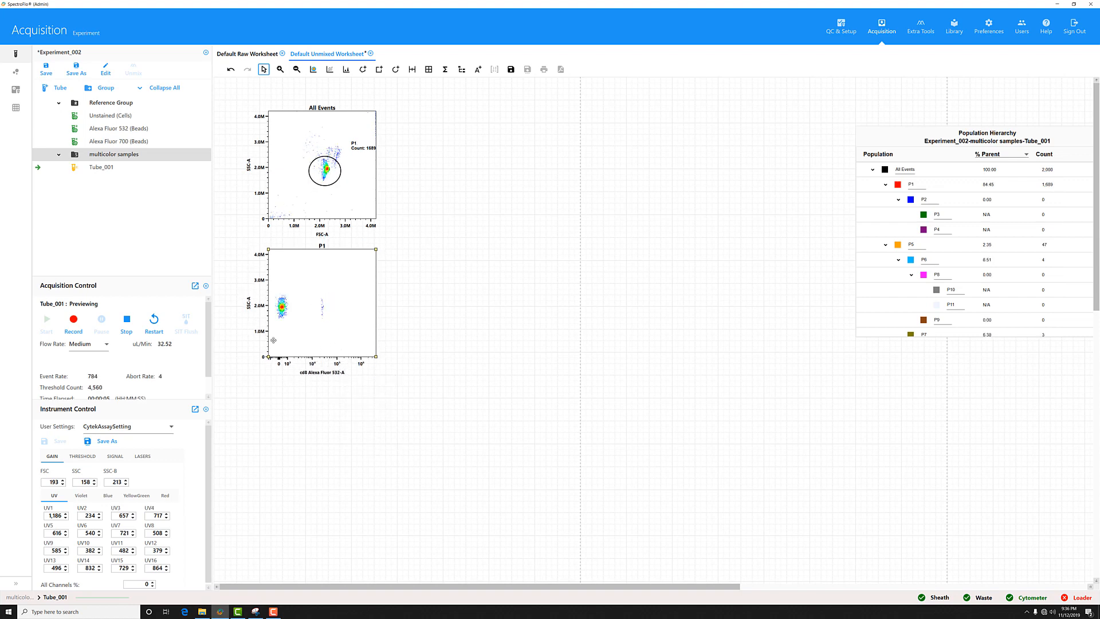
left_click(248, 303)
left_click(309, 413)
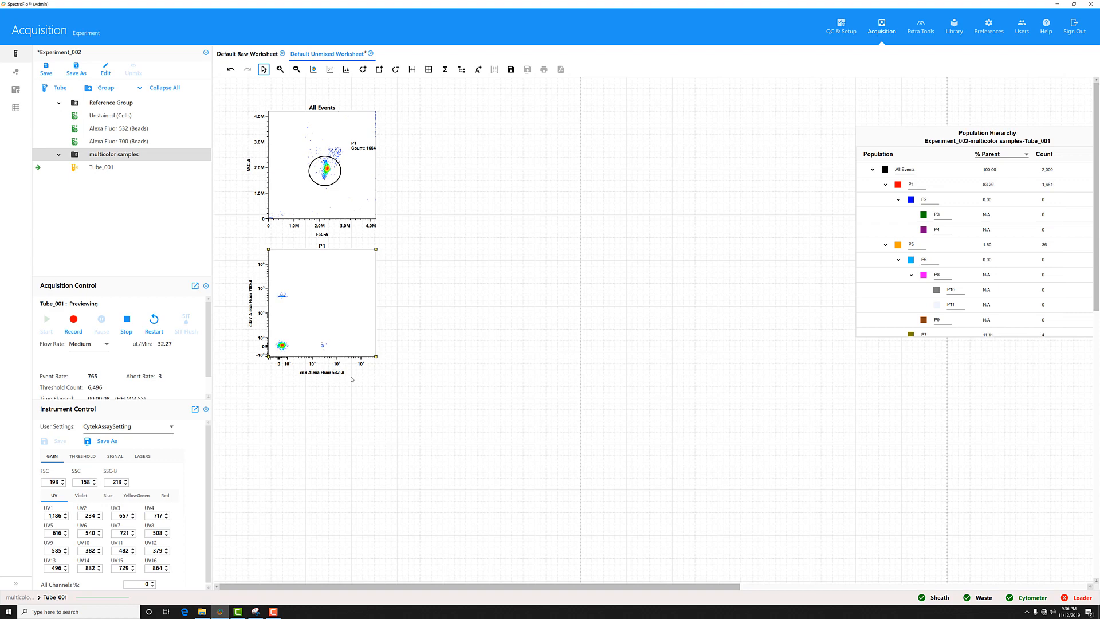
left_click(73, 321)
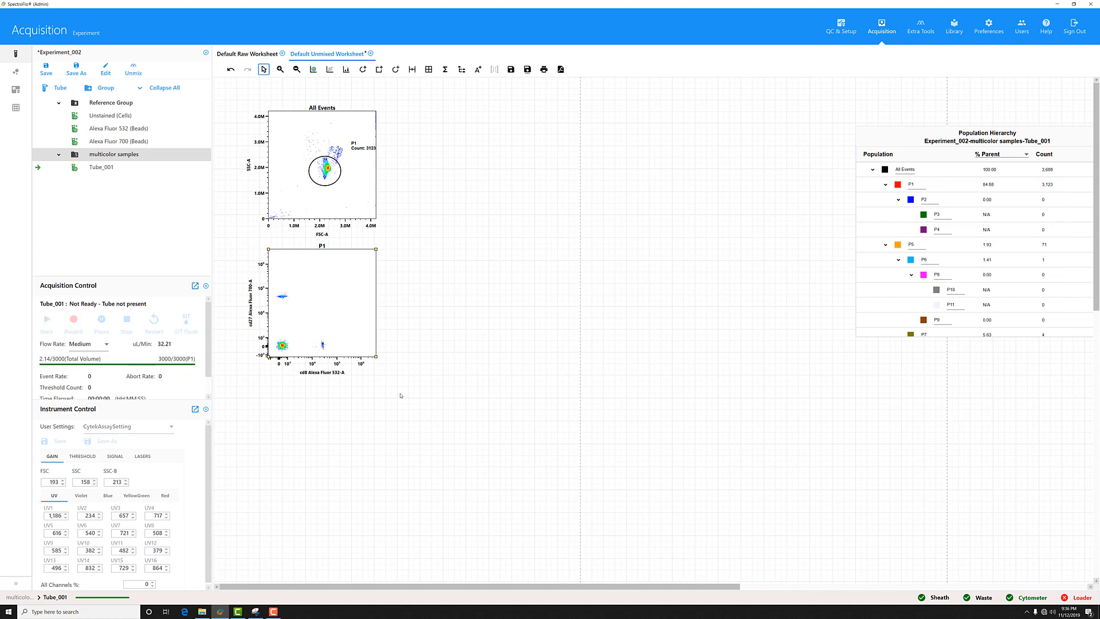
Rename the experiment "Today" and save both the experiment and the Default Unmixed Worksheet
double_click(53, 53)
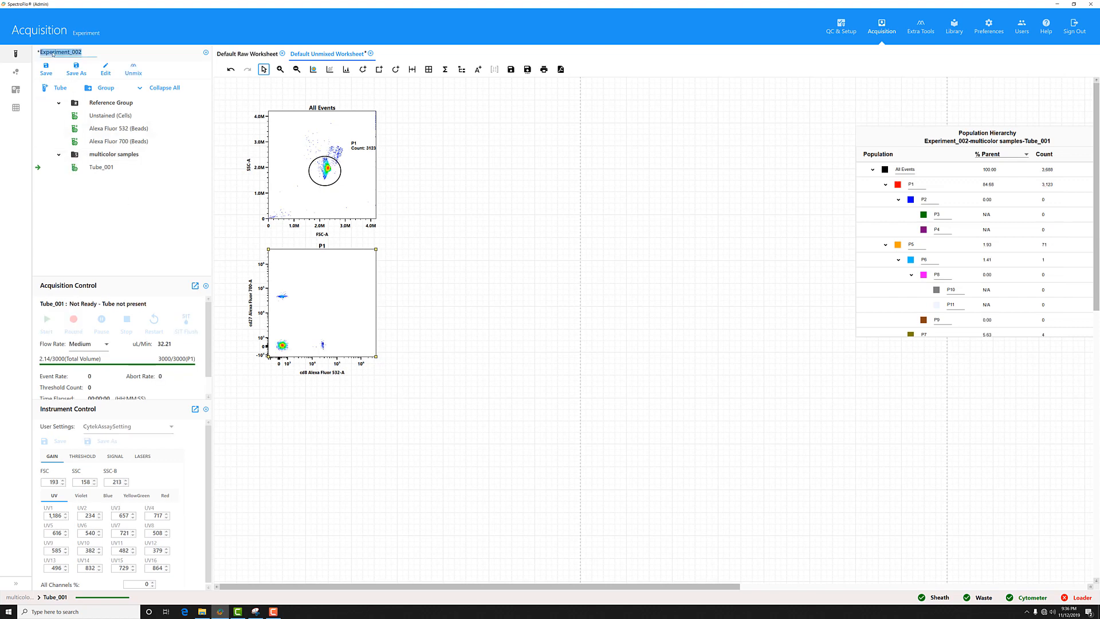
type("Today")
key("Return")
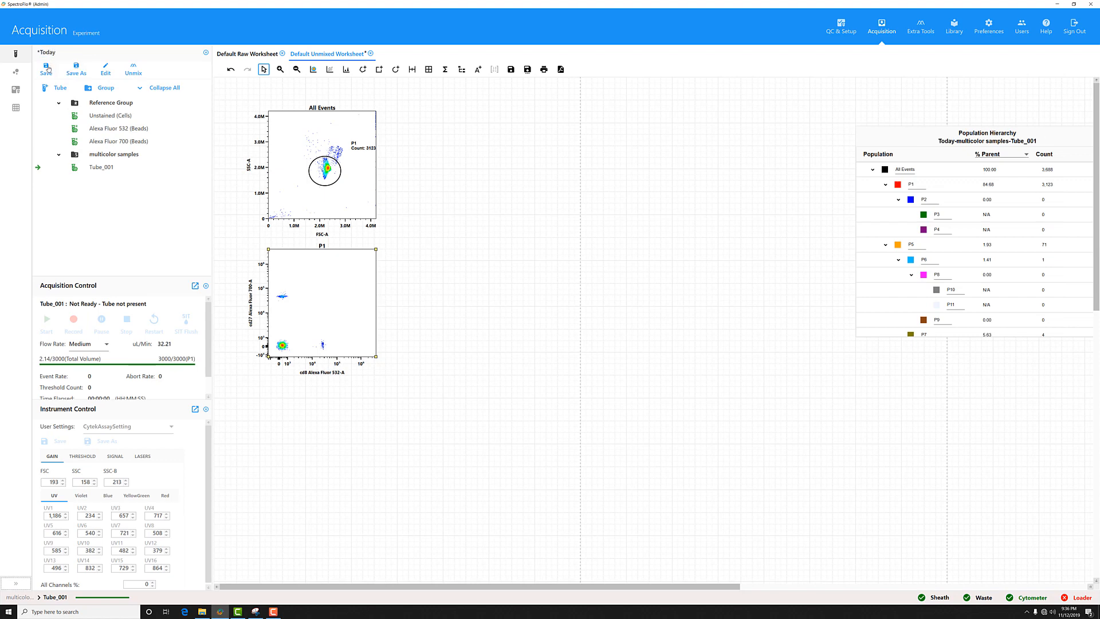
left_click(47, 69)
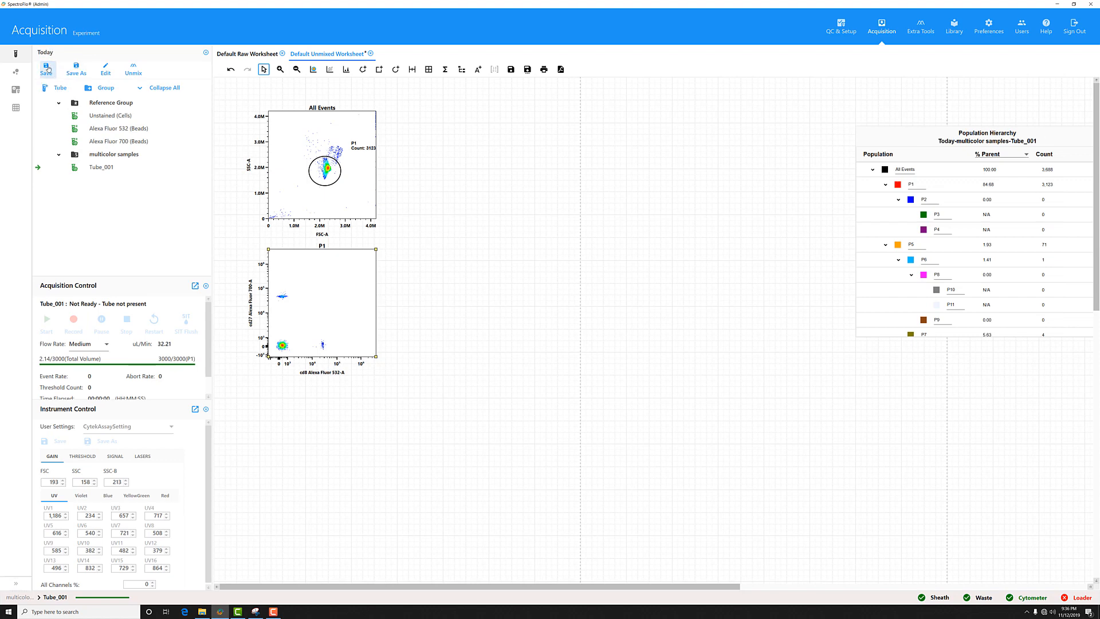
left_click(511, 69)
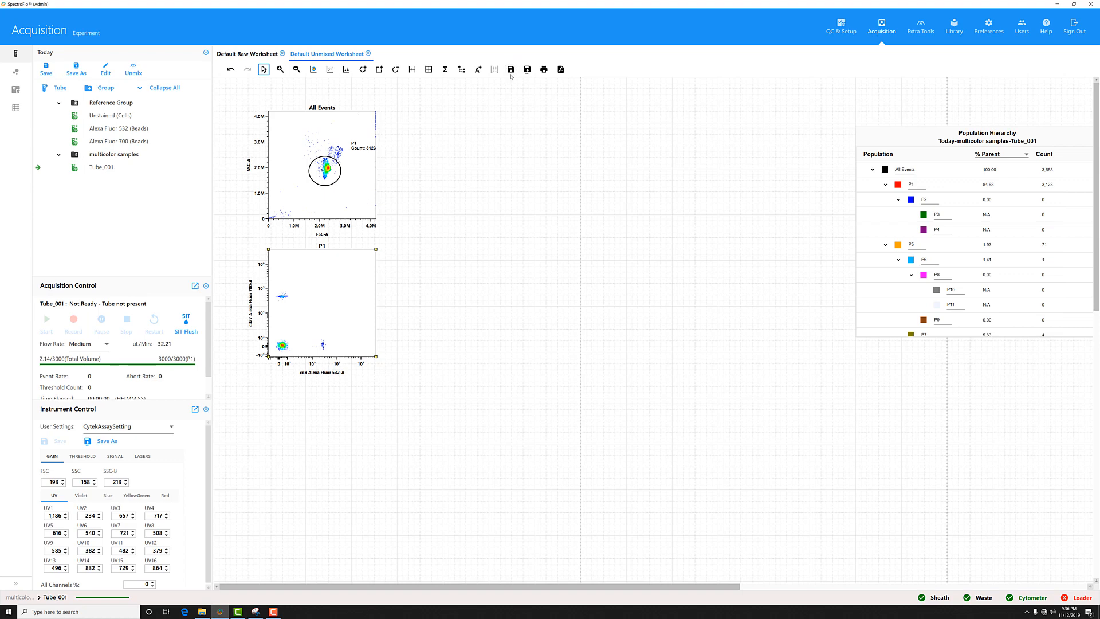
Close the Today experiment and open the list of saved experiments
left_click(121, 129)
left_click(206, 53)
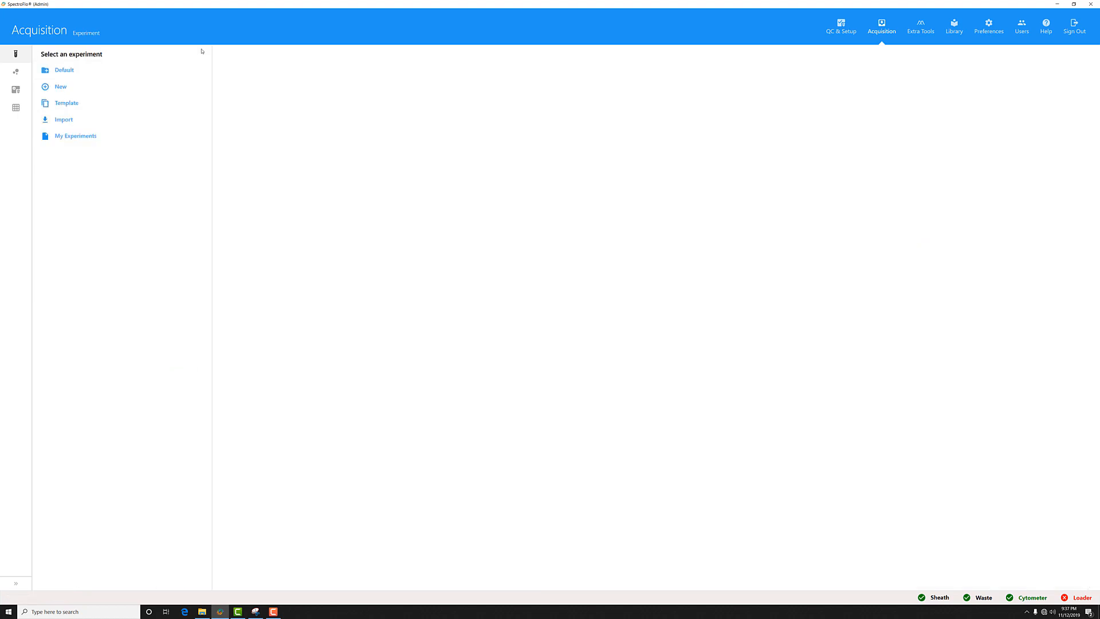
left_click(77, 143)
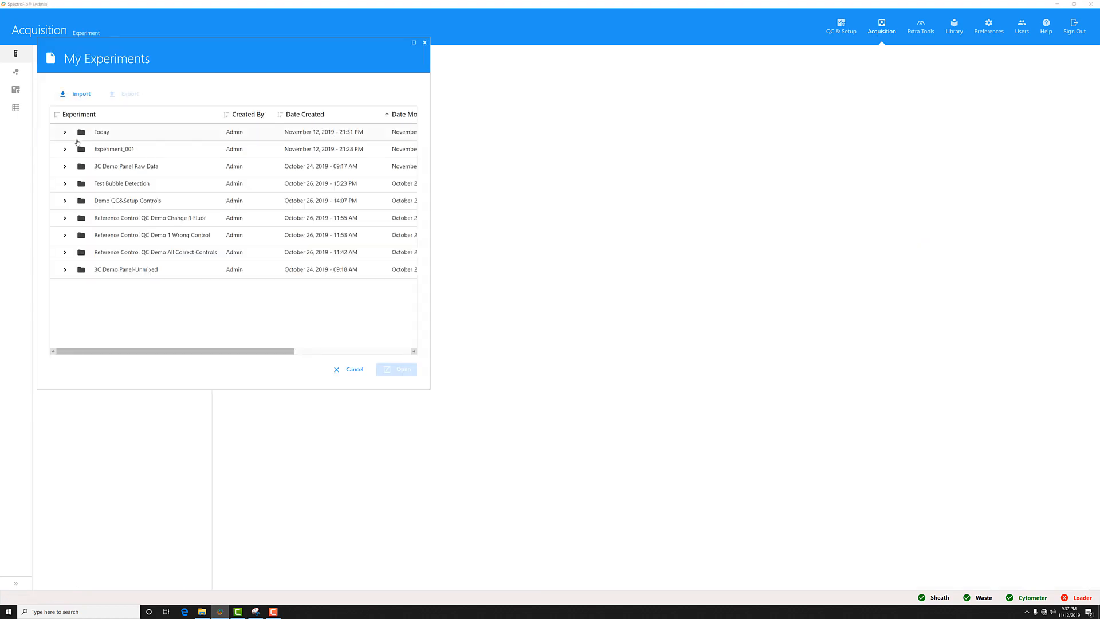
Duplicate the Today experiment together with its data and open the copy
left_click(114, 138)
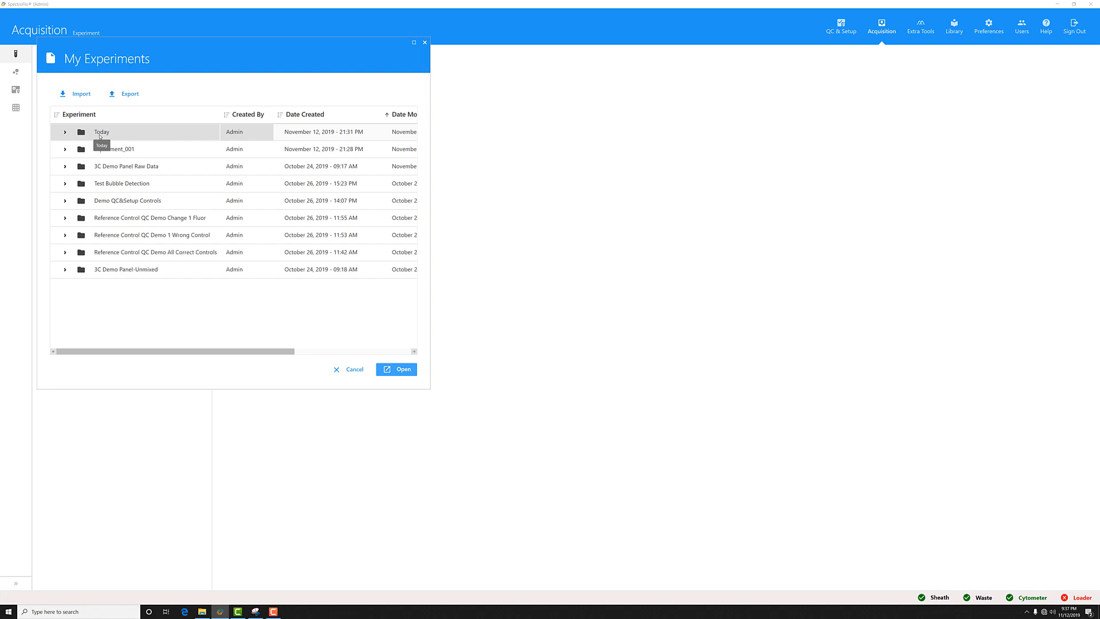
right_click(102, 135)
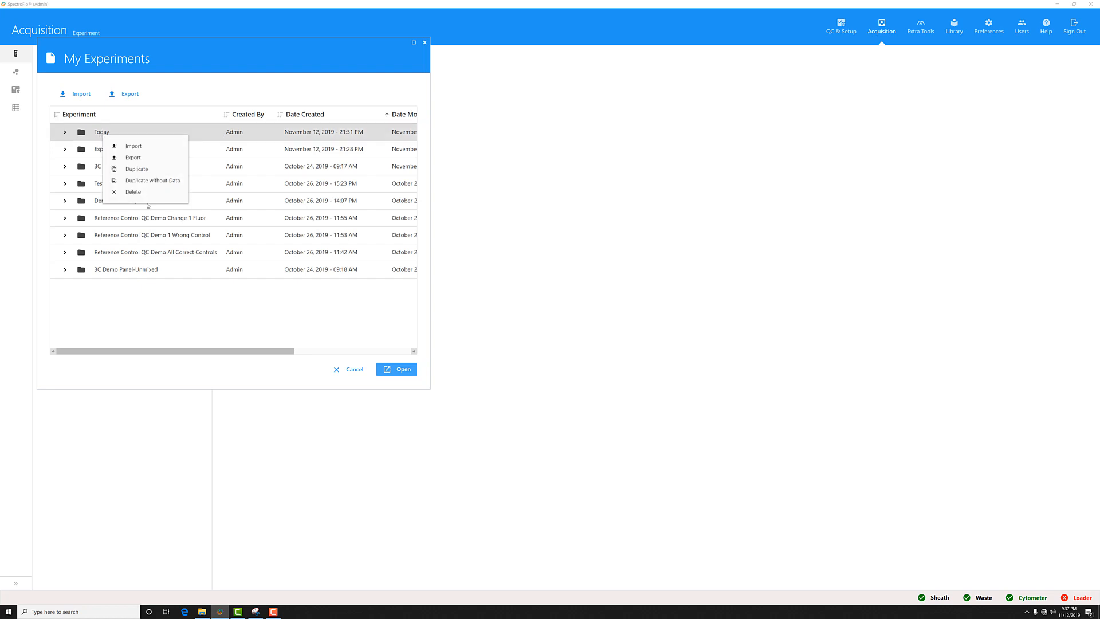
left_click(151, 169)
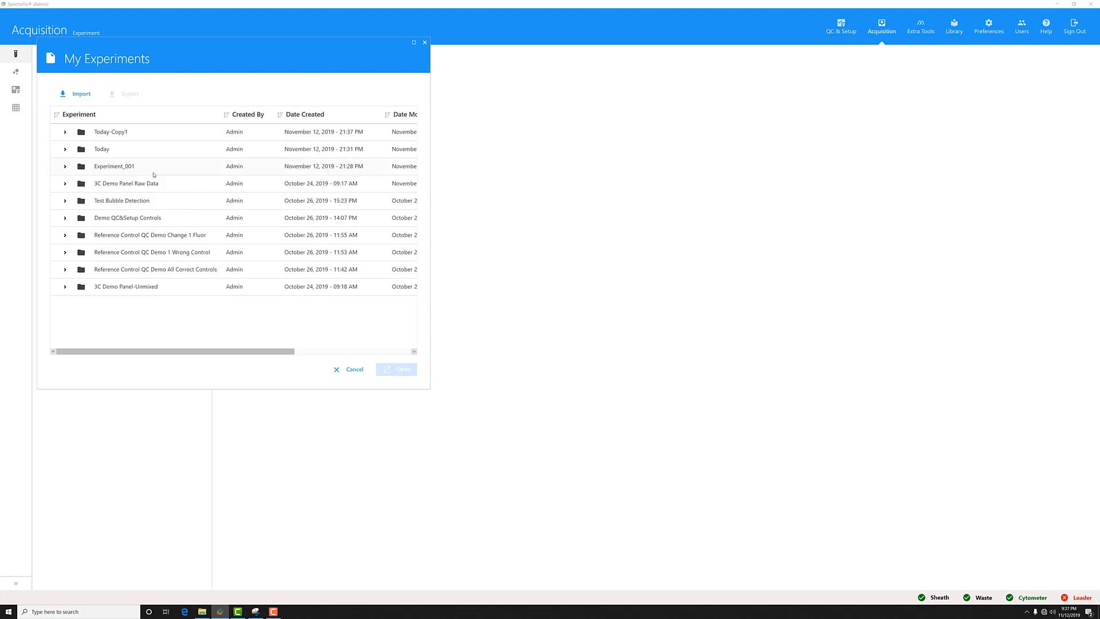
double_click(114, 133)
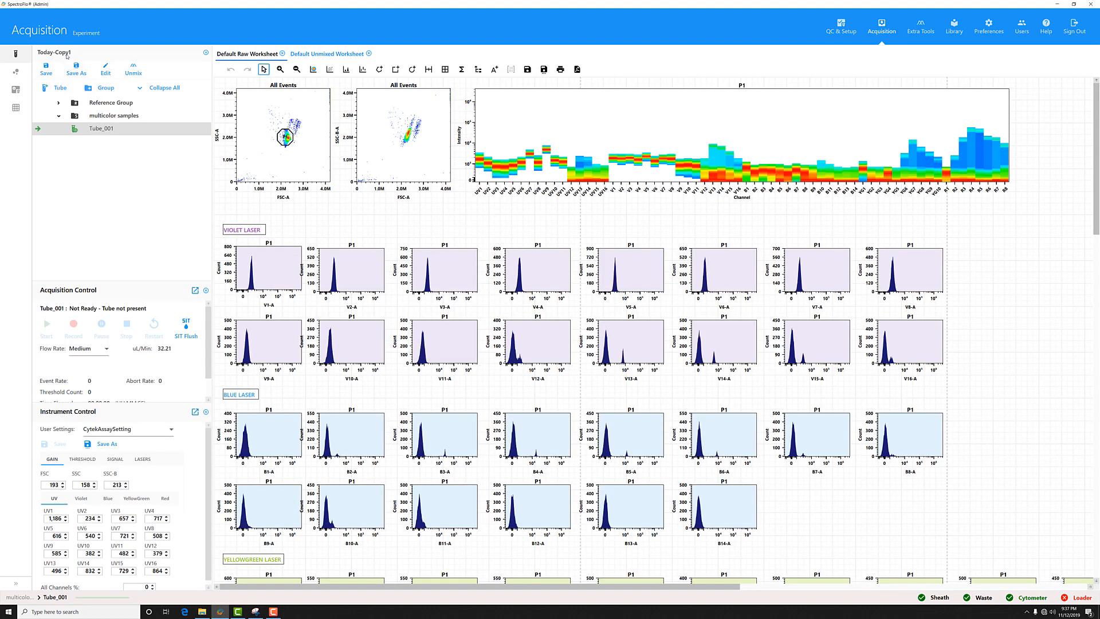
Rename the copied experiment "Tomorrow"
left_click(68, 54)
type("T")
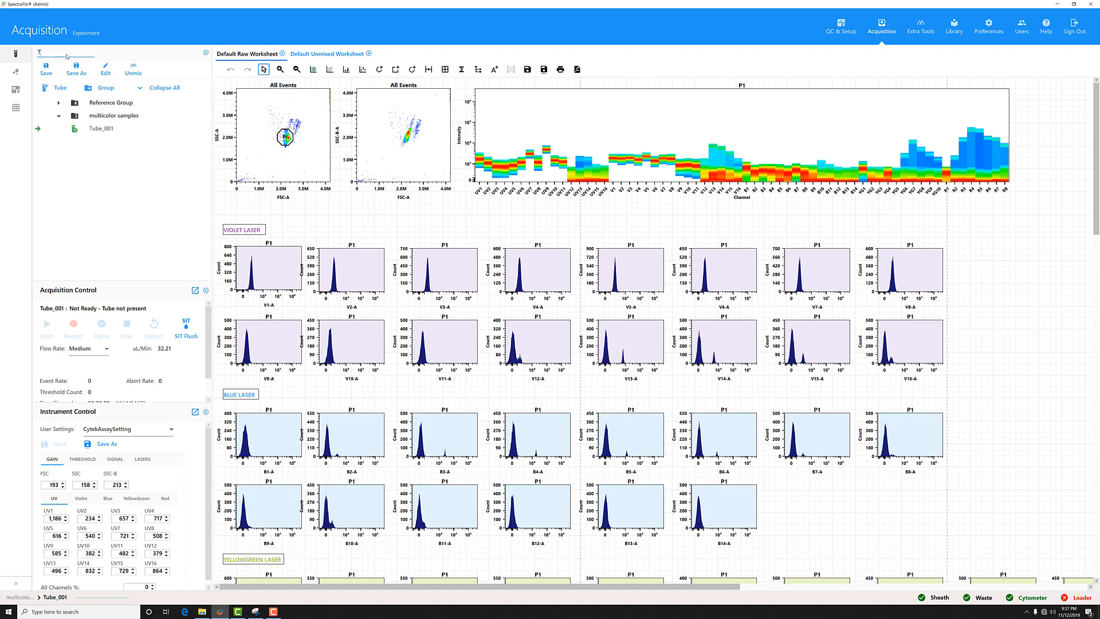
type("omorrow")
key("Return")
Delete the recorded Tube_001 from the multicolor samples group
left_click(102, 135)
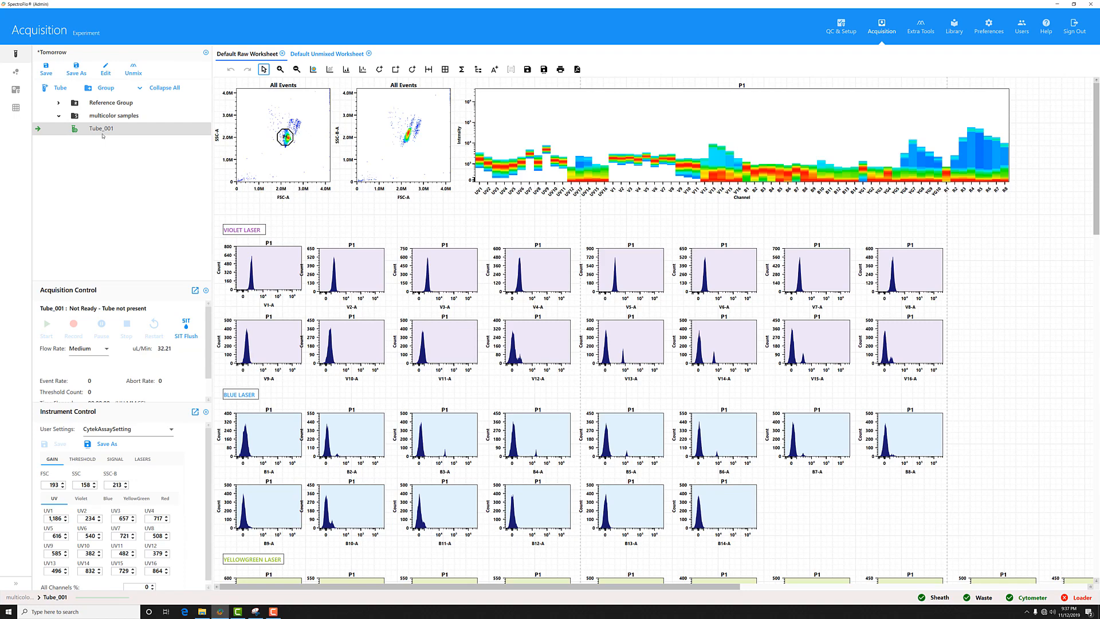
right_click(102, 136)
left_click(133, 146)
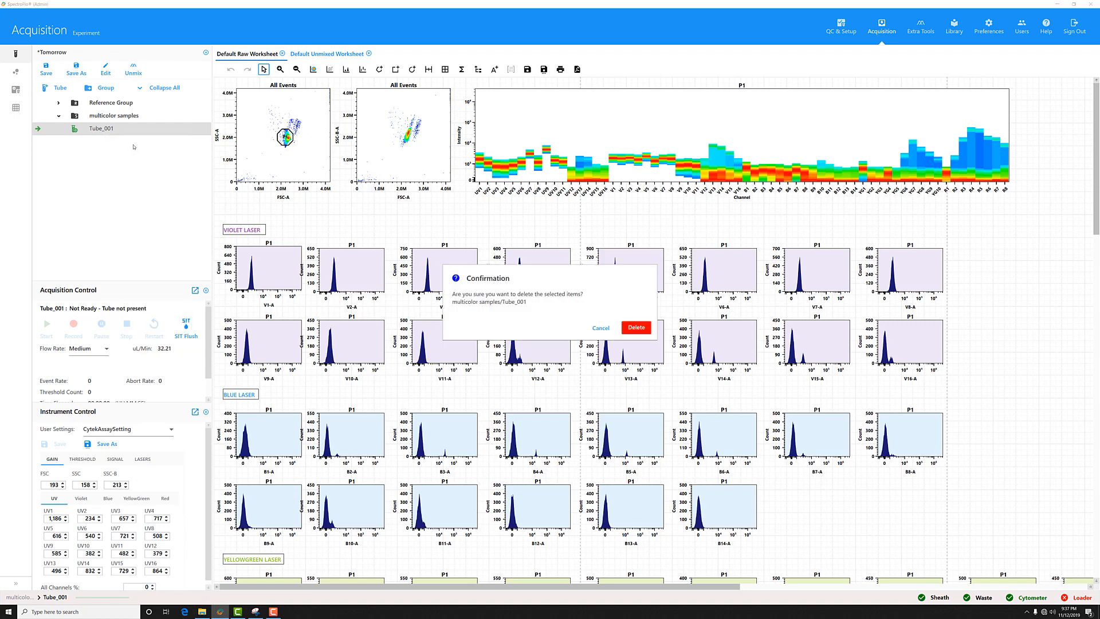
left_click(640, 331)
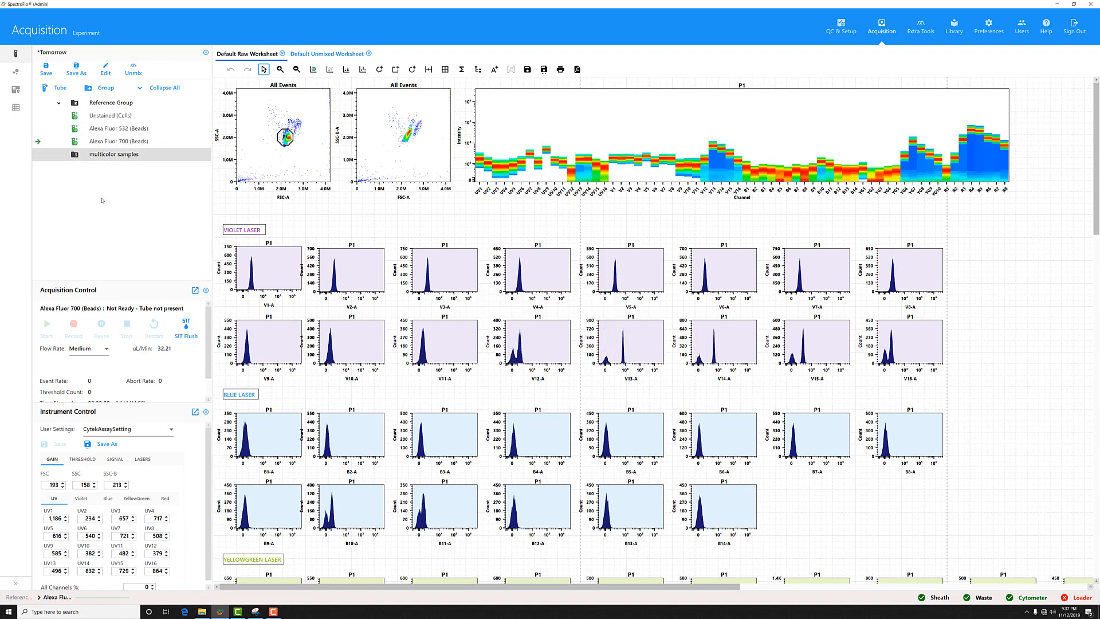
Add two new tubes to the multicolor samples group, then make the Alexa Fluor 700 (Beads) reference control the current tube
left_click(61, 88)
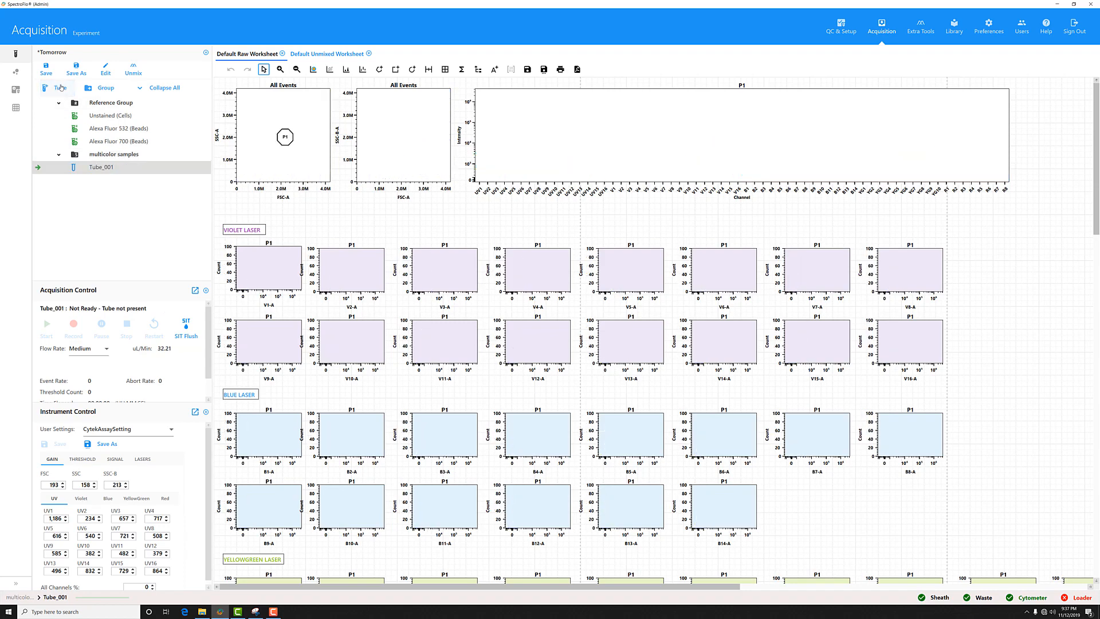
left_click(61, 88)
left_click(35, 170)
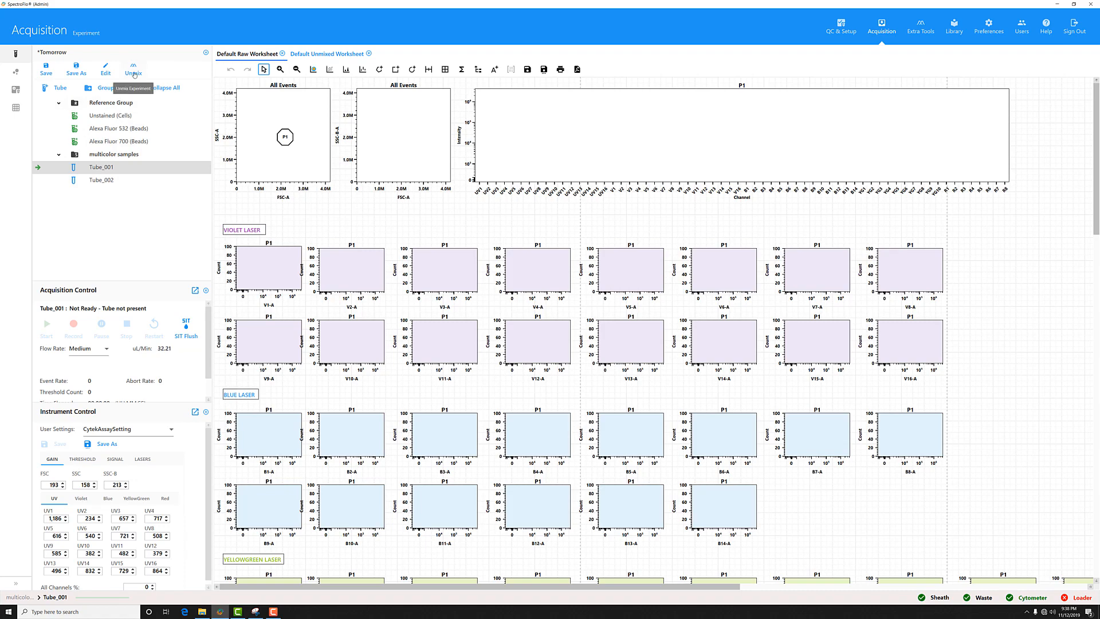
left_click(39, 143)
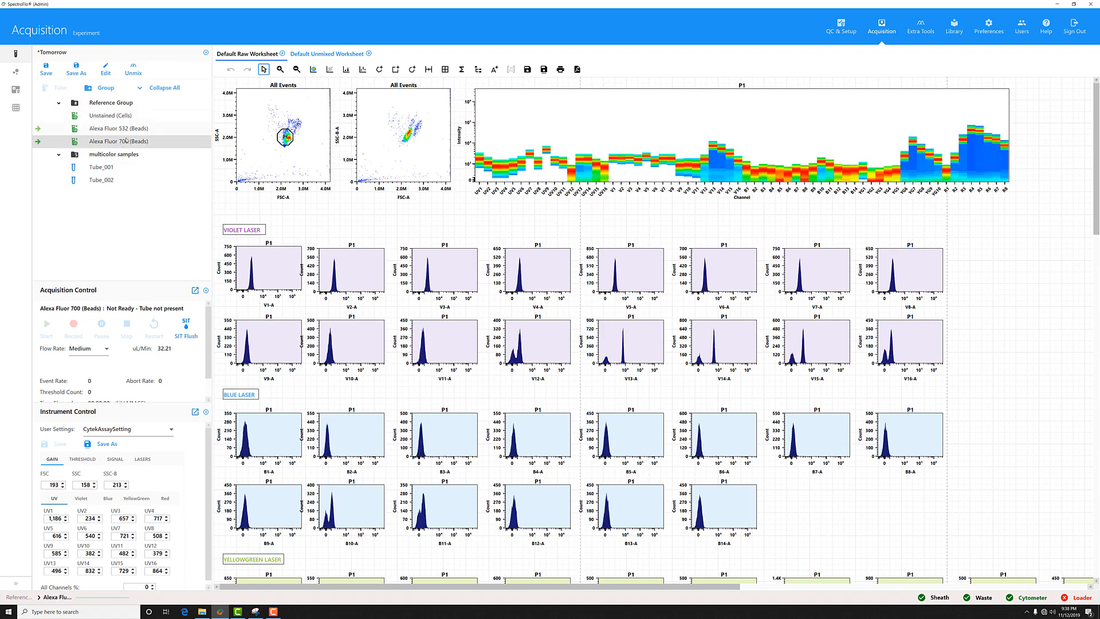